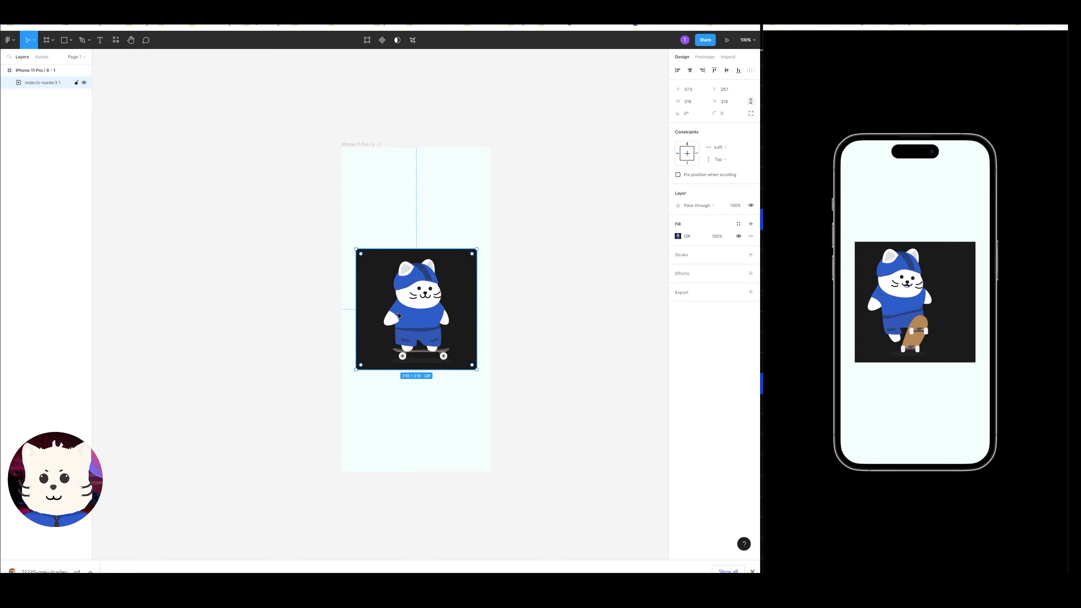
Move the cat GIF higher inside the iPhone frame.
left_click_drag(409, 316, 408, 264)
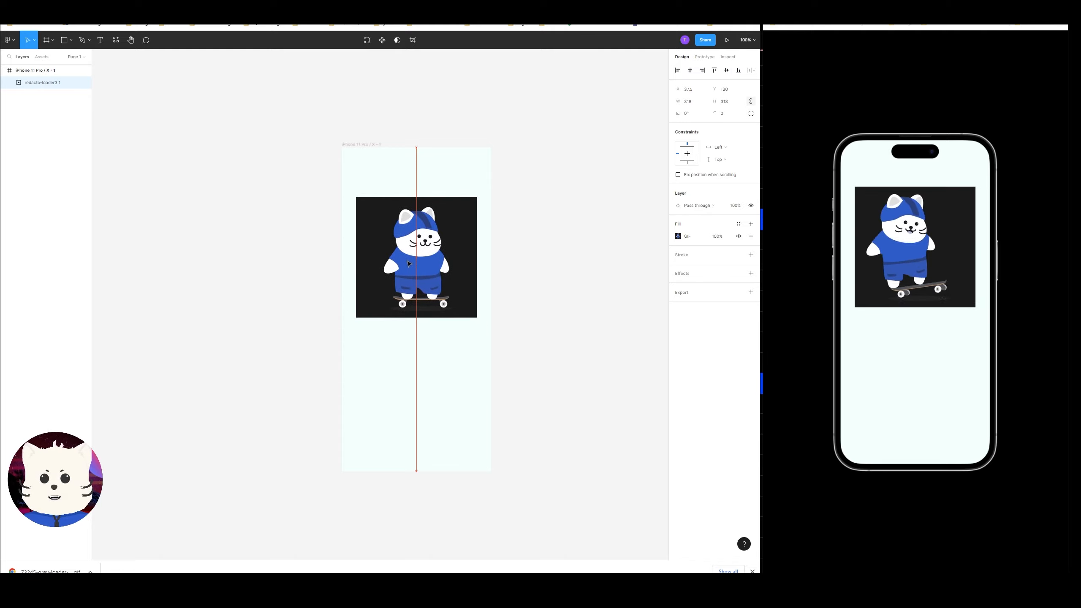
scroll(552, 273, "down", 1)
scroll(553, 273, "up", 3)
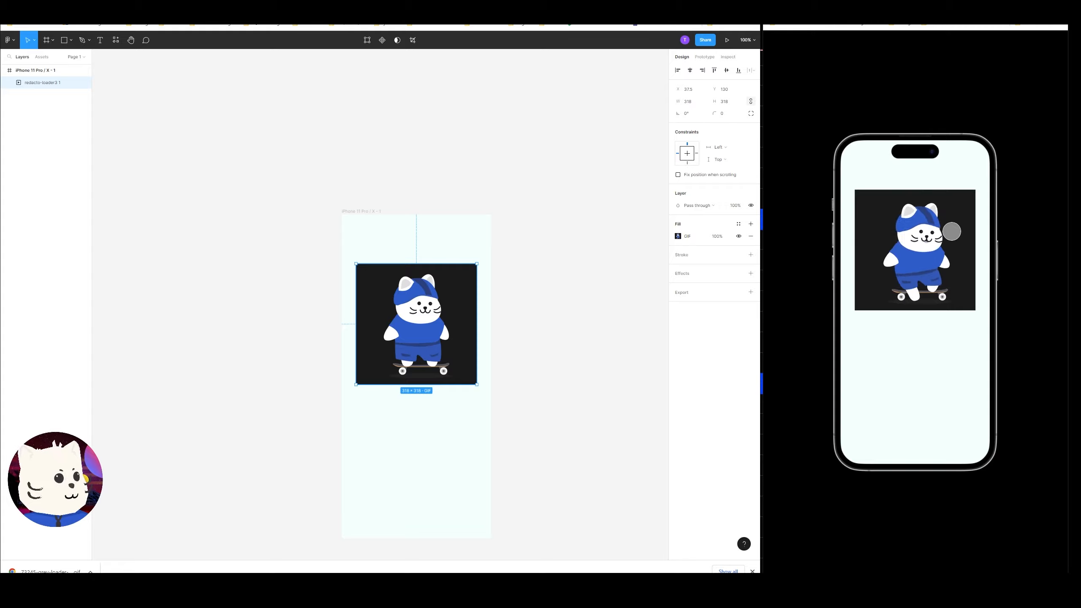
Duplicate the iPhone frame to the right of the original.
left_click(501, 225)
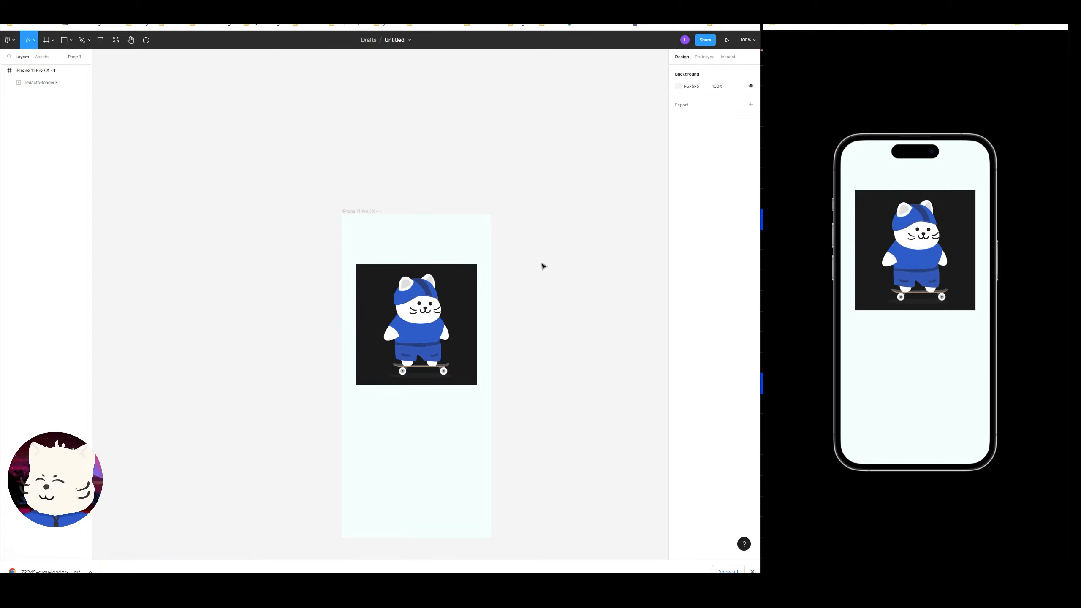
left_click_drag(363, 210, 468, 188)
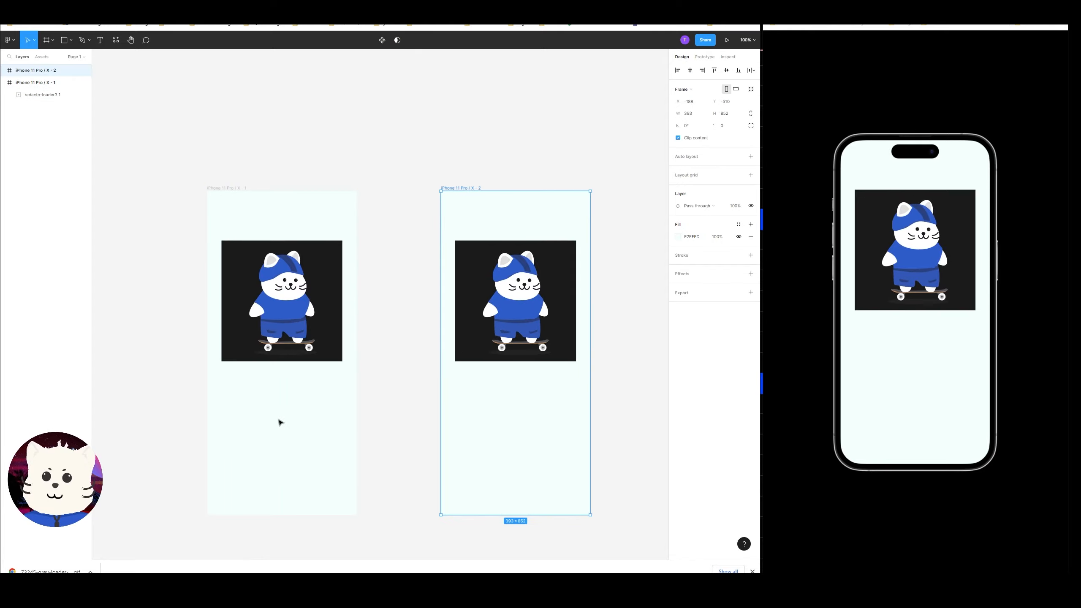
Add a text label reading Content 1 below the GIF in the first frame.
key("t")
left_click(246, 403)
type("c")
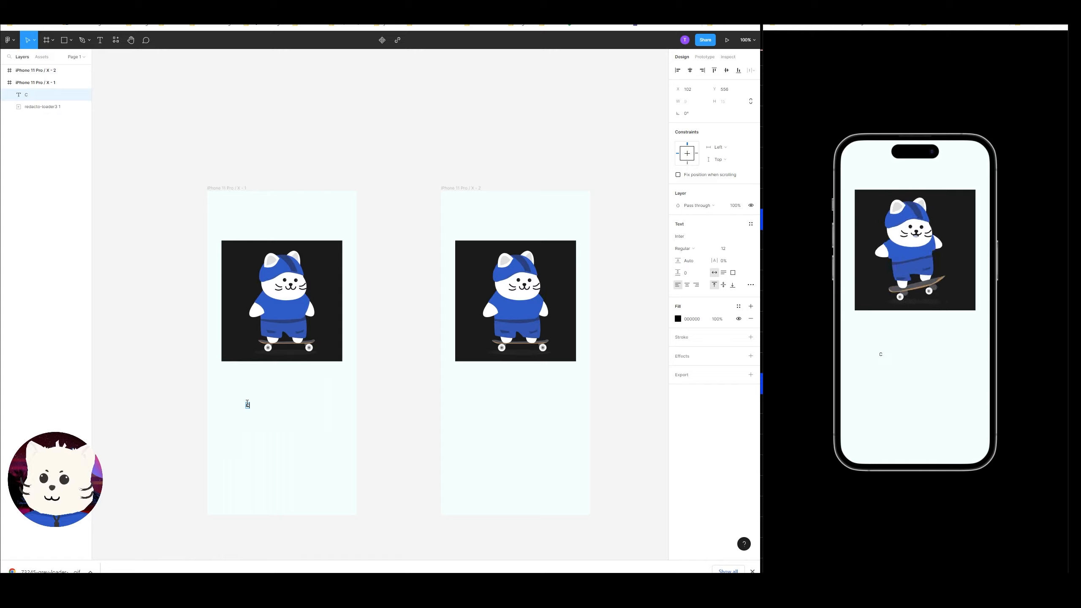
type("ontent 1")
key("Escape")
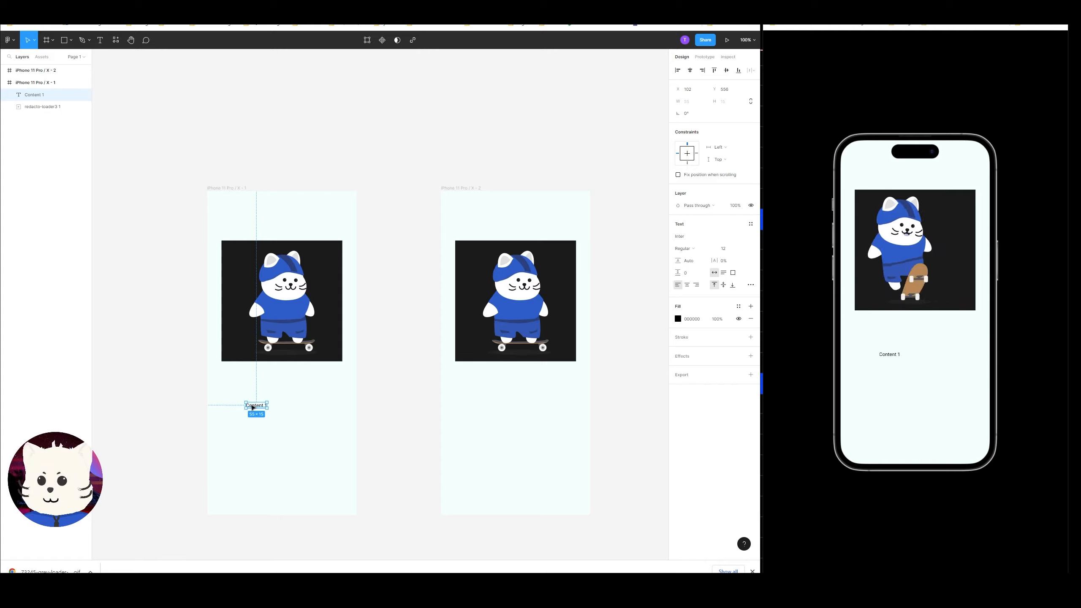
Position the Content 1 label, copy it into the second frame and change the copy to Content 2.
left_click_drag(252, 408, 283, 395)
left_click_drag(270, 408, 286, 405)
left_click_drag(287, 405, 536, 409)
double_click(553, 404)
type("2")
key("Escape")
left_click(593, 318)
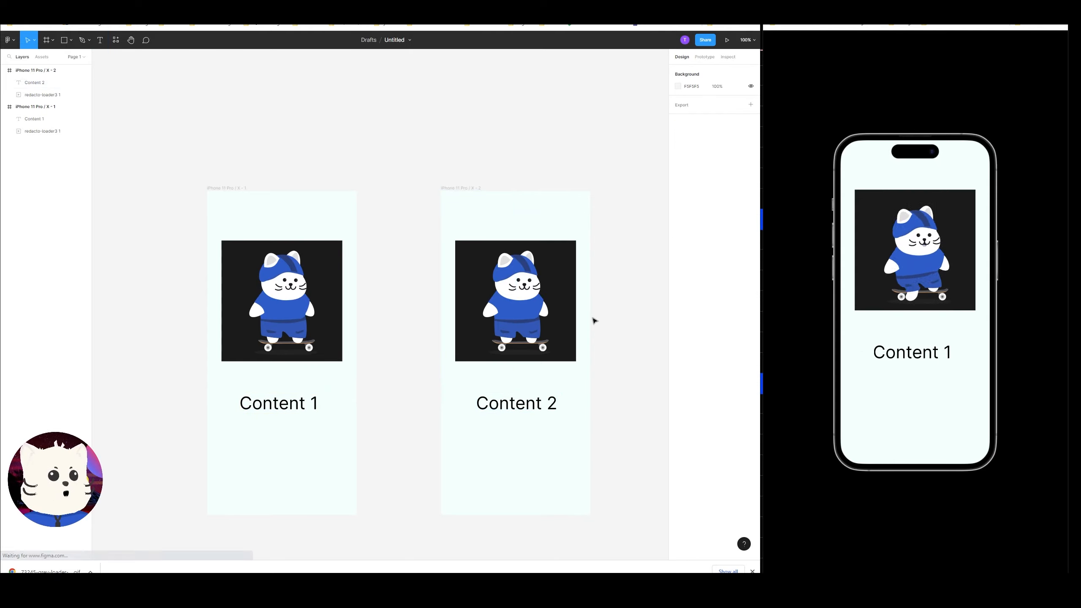
Add a flow starting point on the first frame and connect it to the second frame as a tap interaction.
left_click(232, 188)
left_click(704, 56)
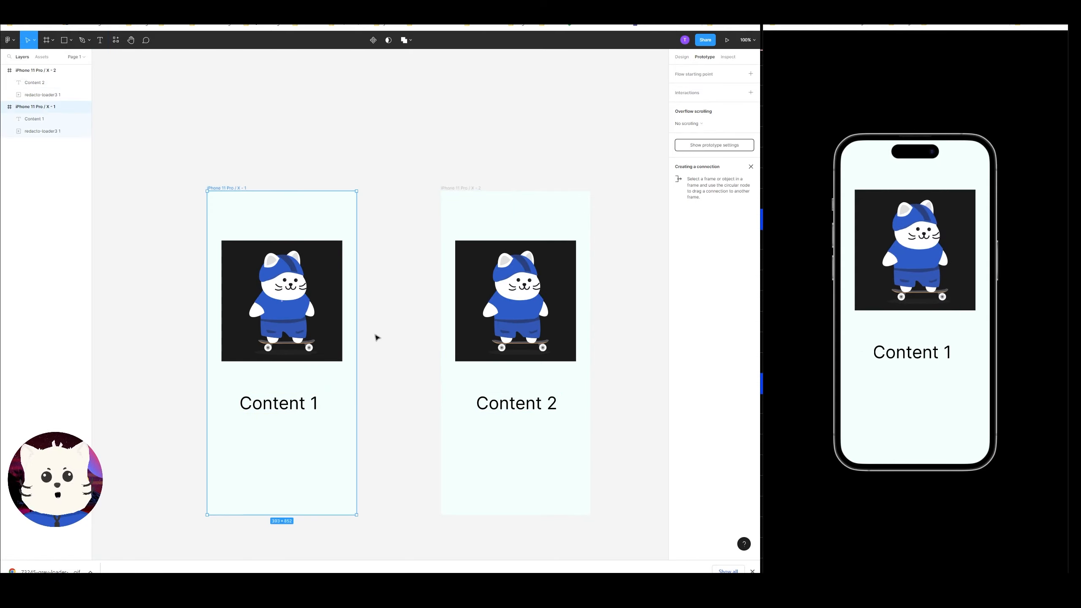
left_click(752, 74)
left_click_drag(357, 353, 461, 355)
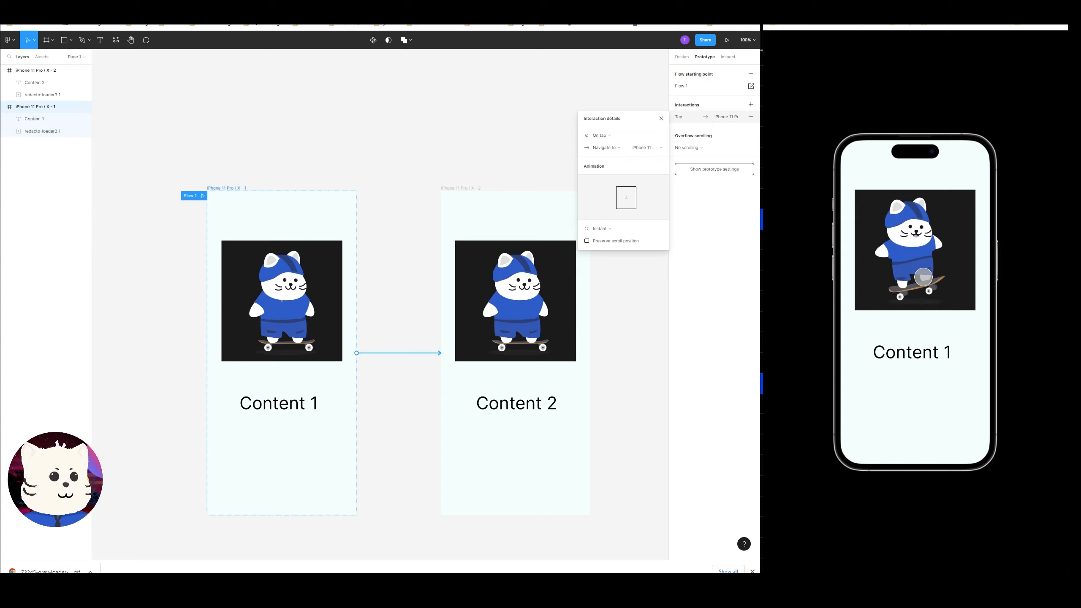
Tap the mirrored phone preview repeatedly to test navigation between the two frames.
left_click(923, 277)
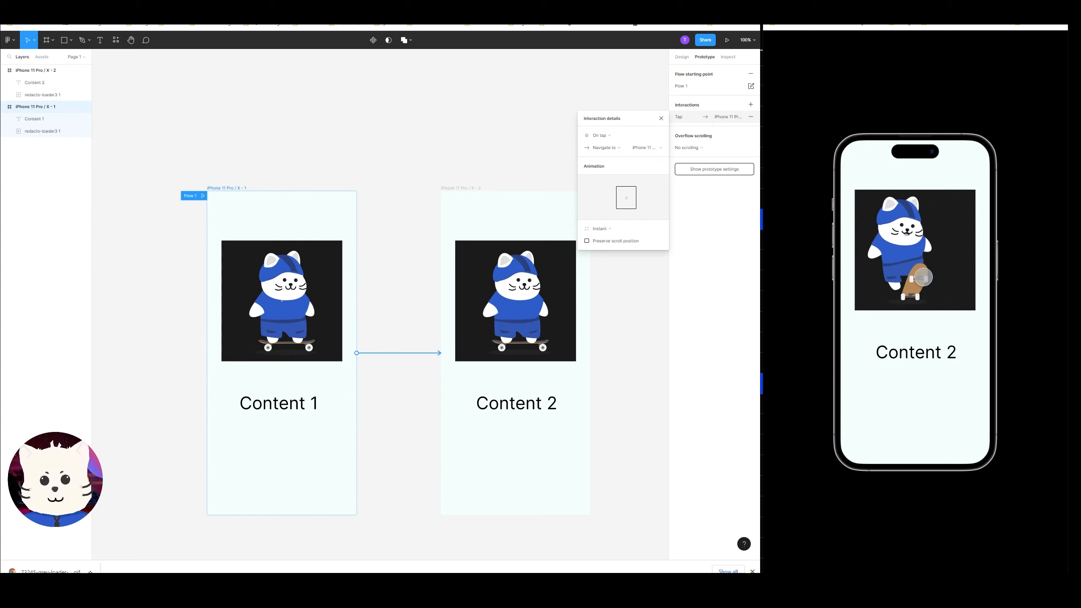
left_click(923, 278)
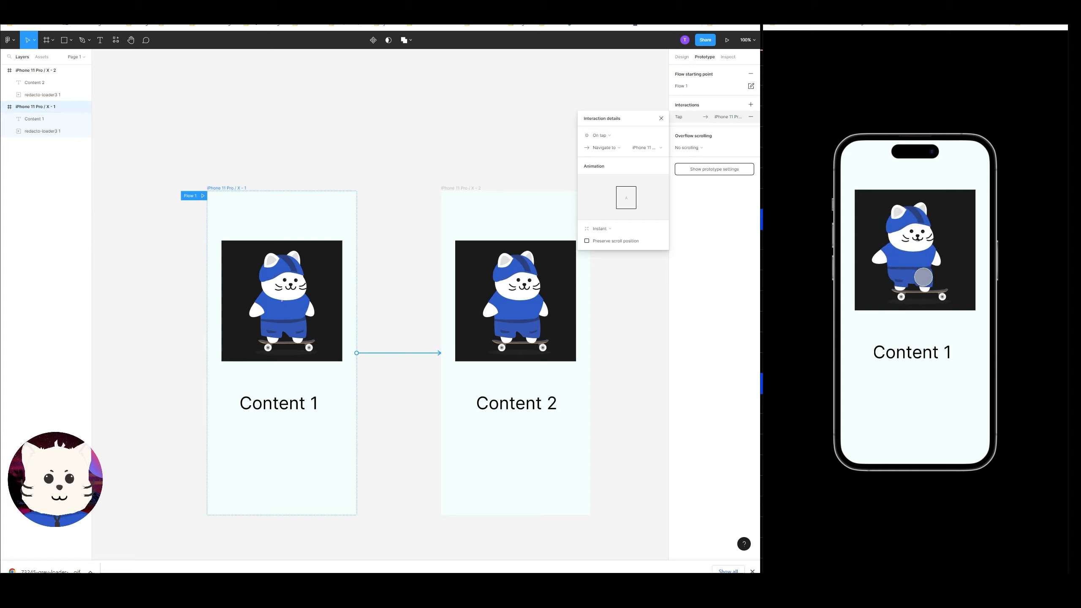
left_click(923, 277)
left_click(922, 277)
left_click(923, 277)
left_click(923, 277)
left_click(923, 278)
left_click(922, 277)
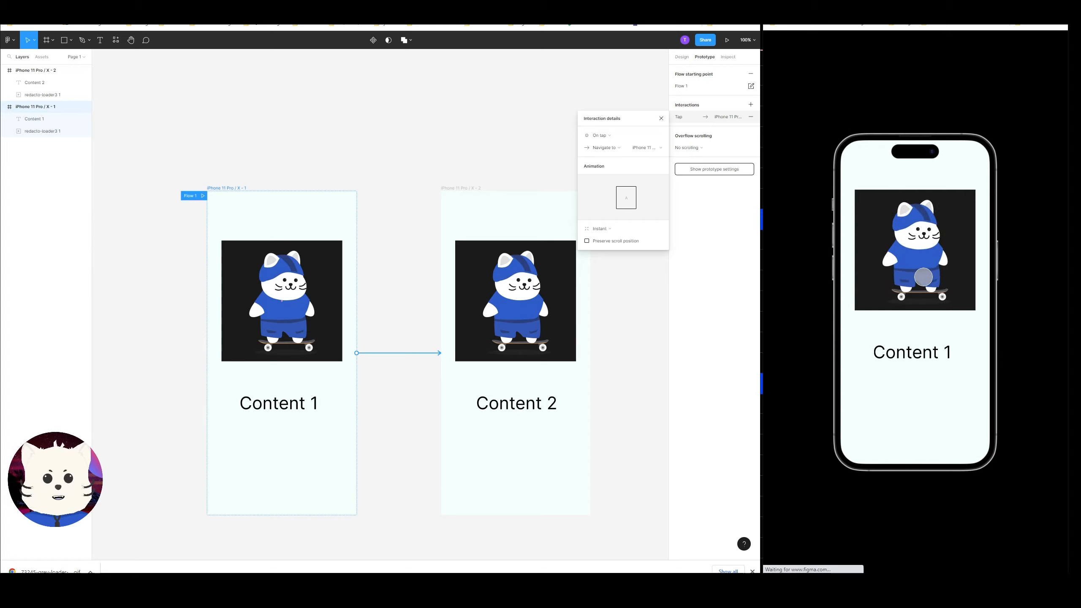
left_click(923, 277)
left_click(922, 278)
left_click(923, 277)
left_click(923, 277)
left_click(923, 277)
left_click(923, 278)
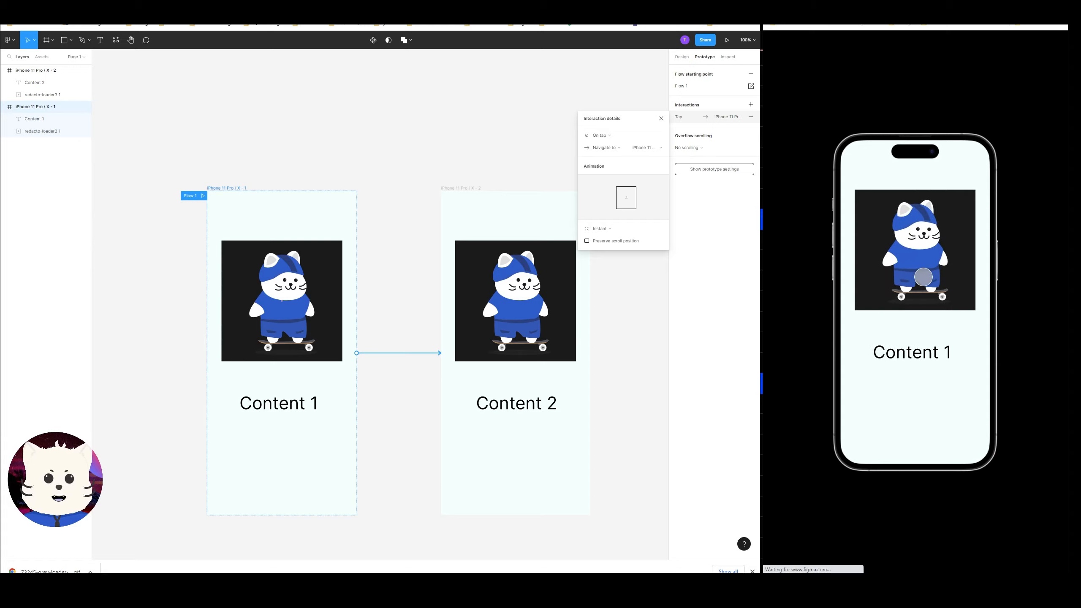
left_click(922, 277)
left_click(923, 278)
left_click(923, 278)
double_click(922, 277)
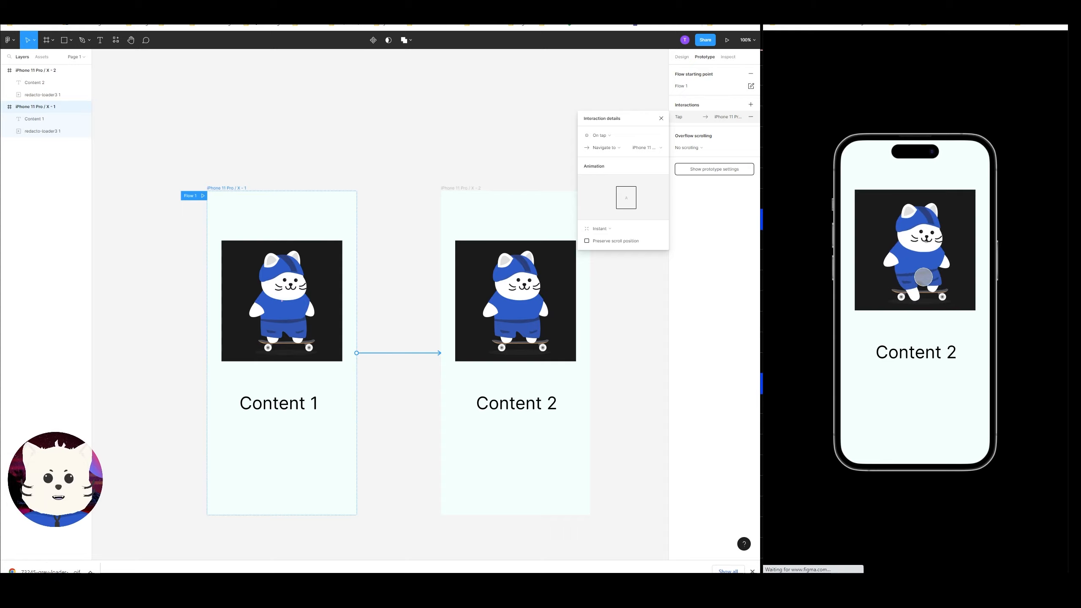
Open the LottieFiles plugin.
left_click(377, 158)
scroll(383, 153, "left", 3)
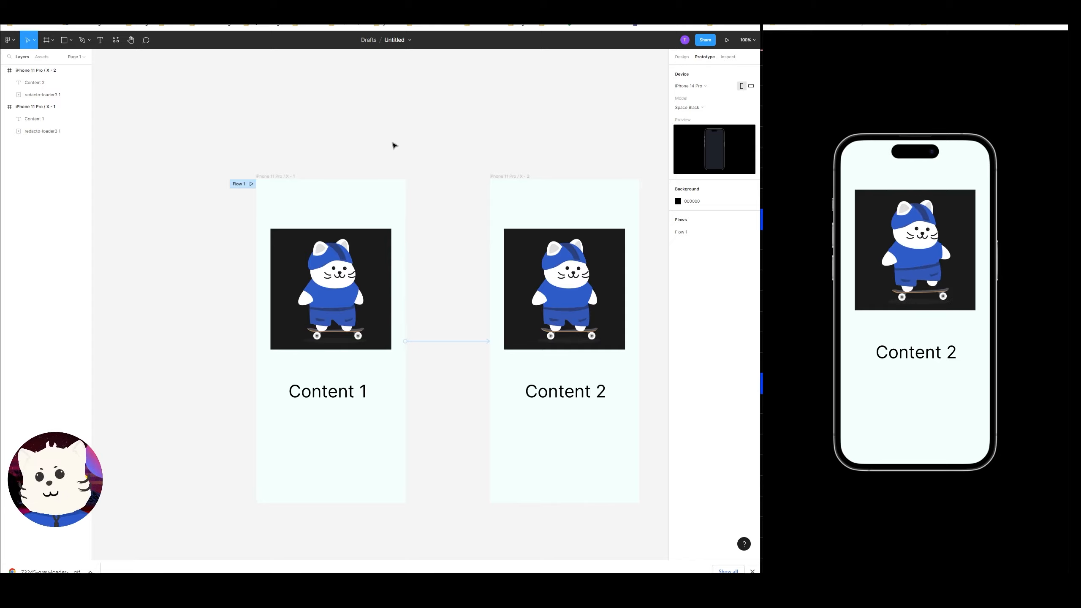
left_click(9, 39)
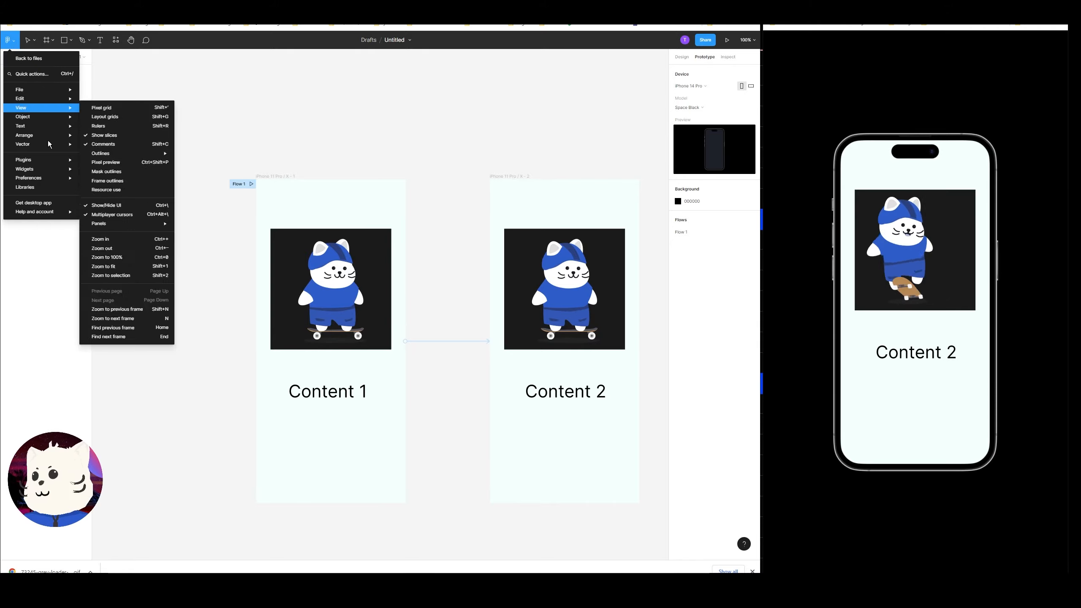
mouse_move(31, 90)
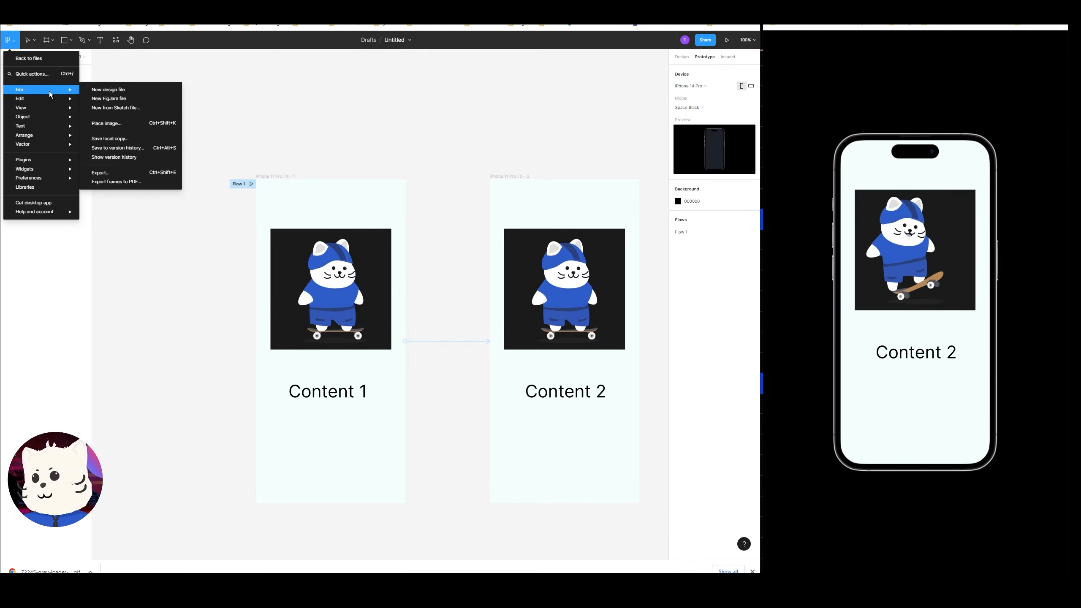
mouse_move(56, 162)
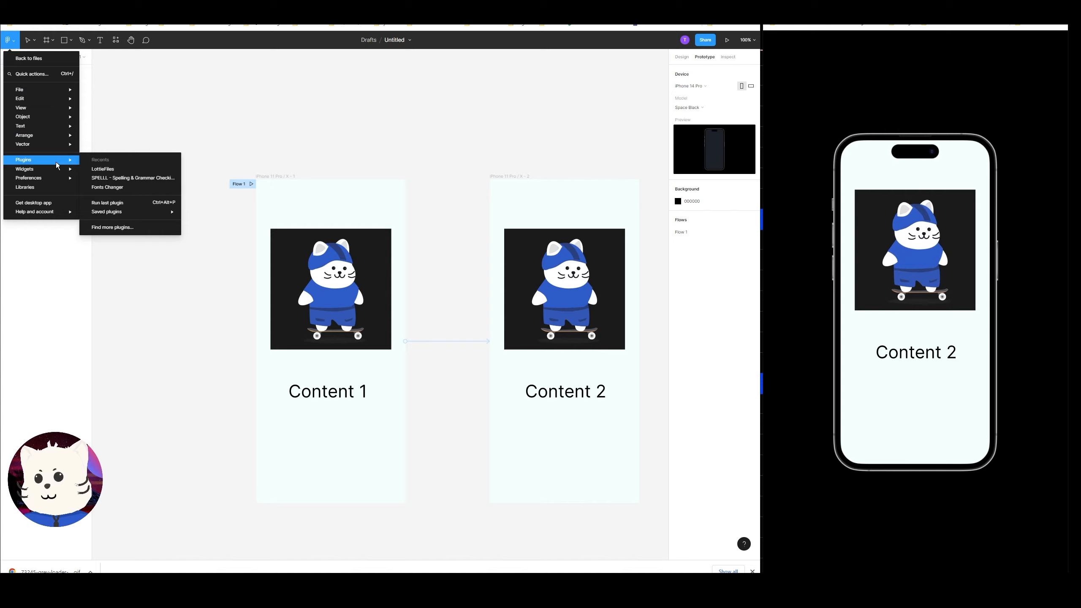
left_click(103, 169)
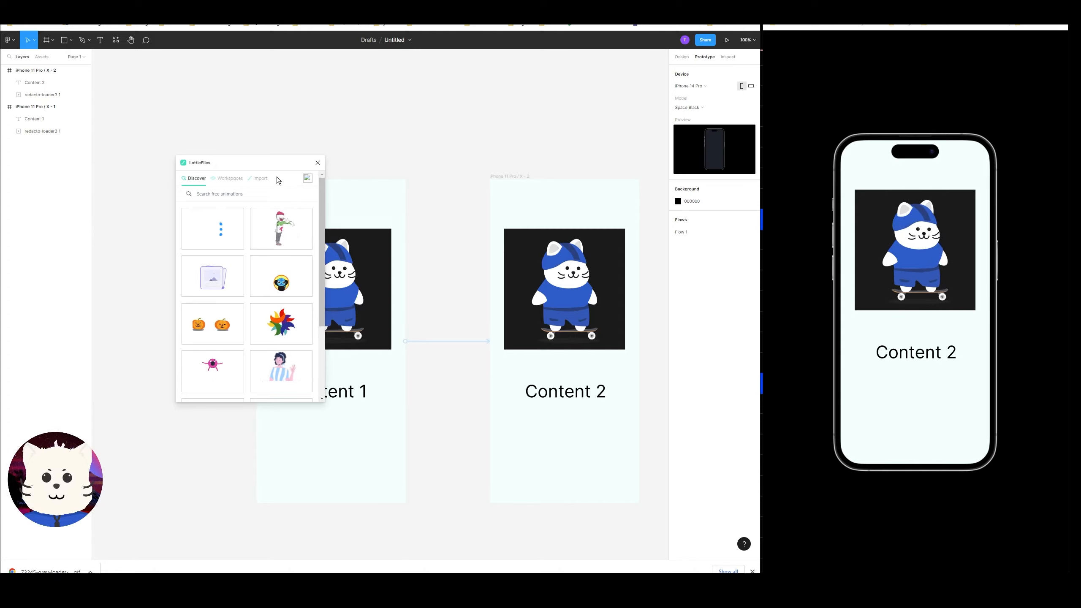
Search LottieFiles for "circle lo" and open the first circular animation.
left_click(259, 195)
type("circle loader")
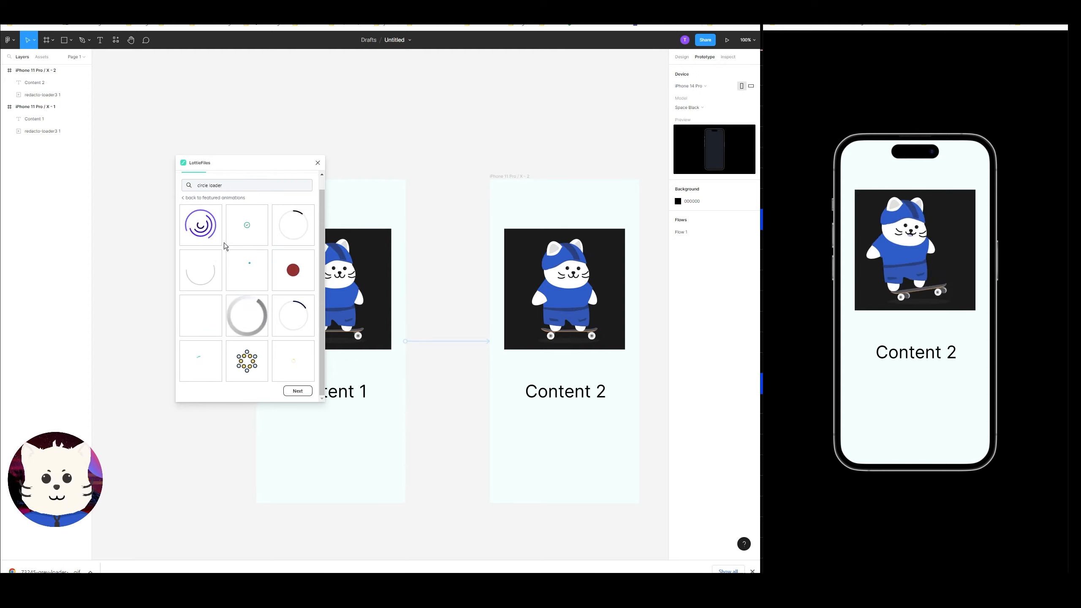
left_click(209, 236)
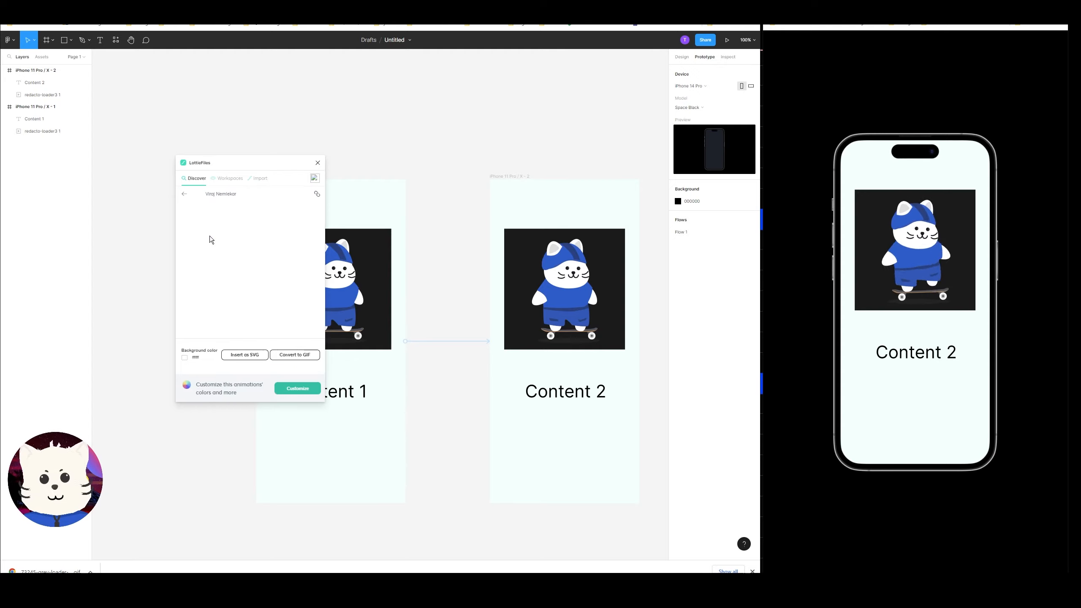
Convert the circle animation to GIF, add it to the file and close the plugin.
left_click(294, 359)
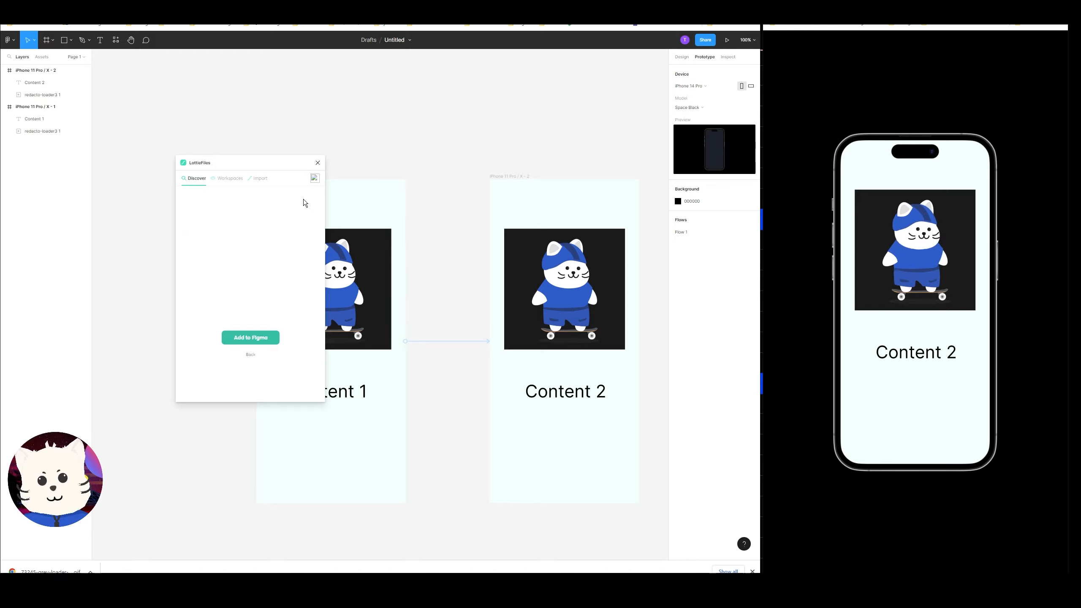
left_click(257, 338)
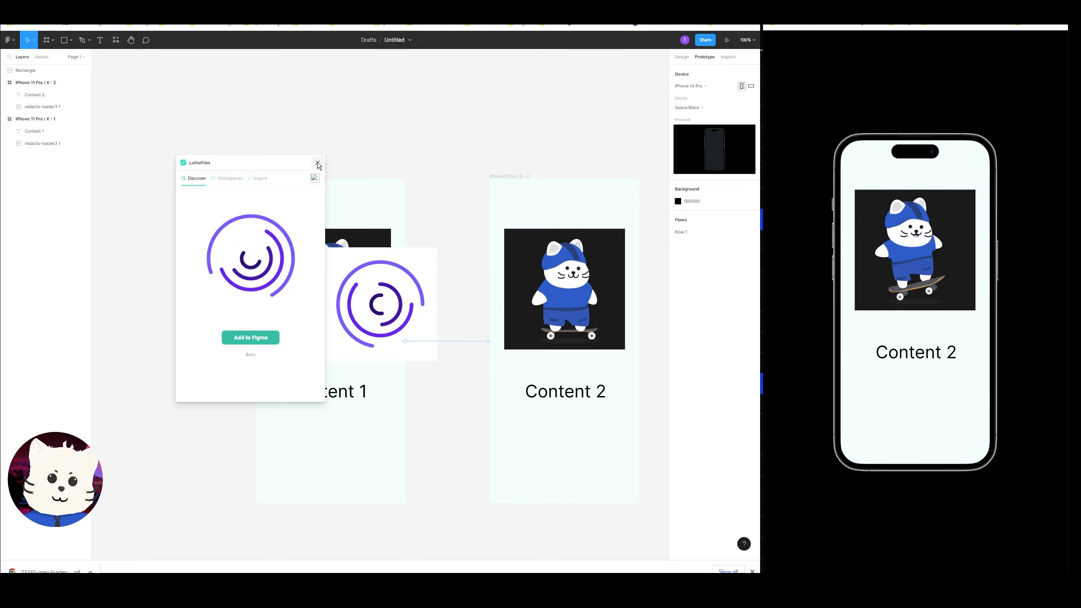
left_click(318, 164)
Drag the cat GIF out of the first frame onto the canvas.
left_click_drag(401, 331, 350, 315)
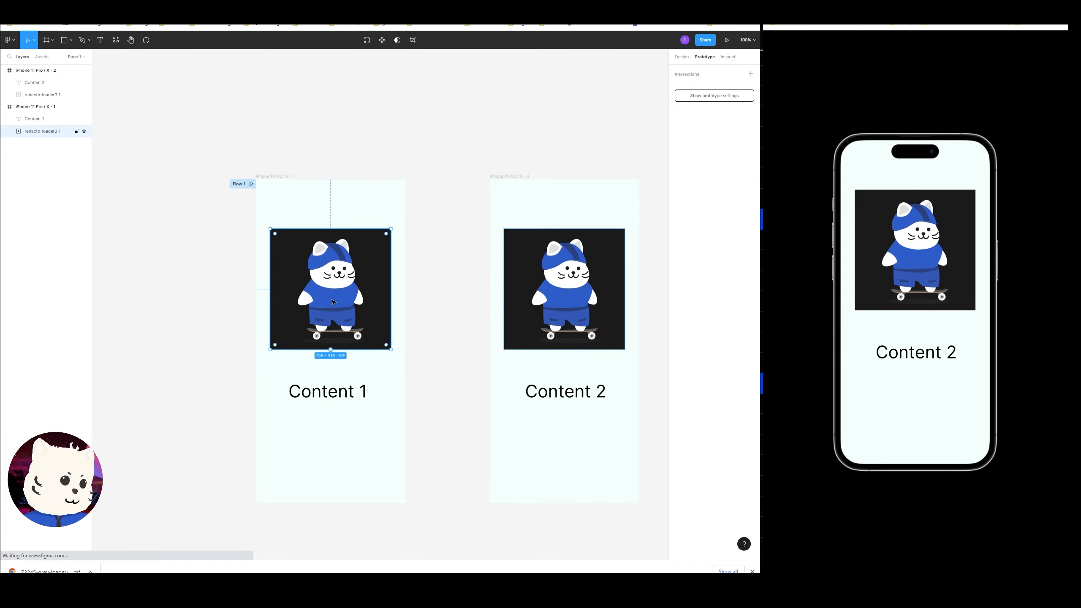
left_click_drag(332, 302, 121, 286)
left_click(333, 284)
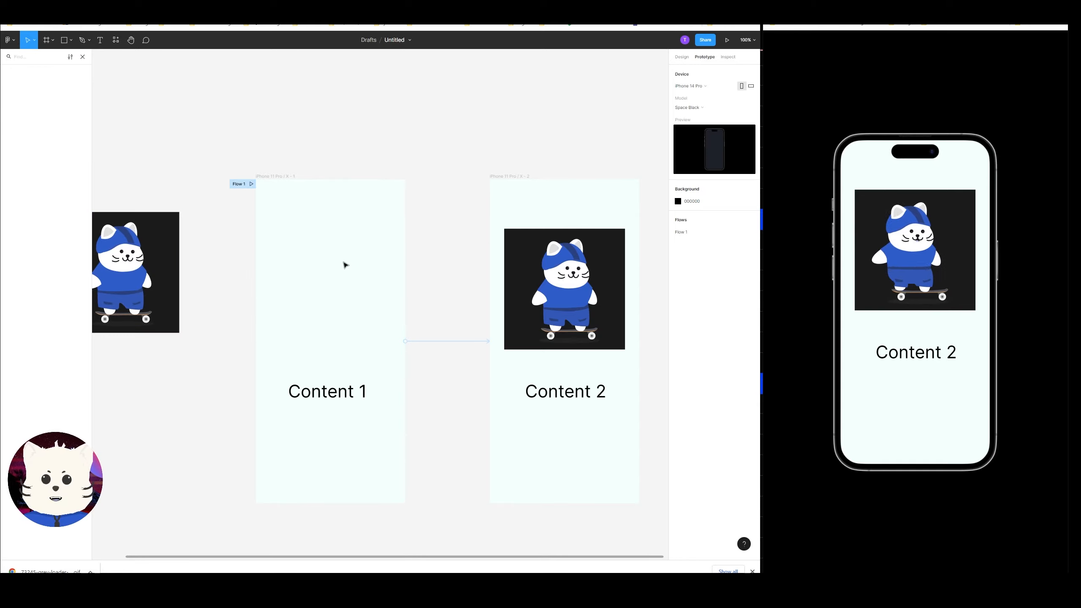
Paste the loading GIF into the first frame.
left_click(283, 178)
key("ctrl+v")
Replace the cat GIF in the second frame with a pasted copy of the loading GIF.
left_click(558, 246)
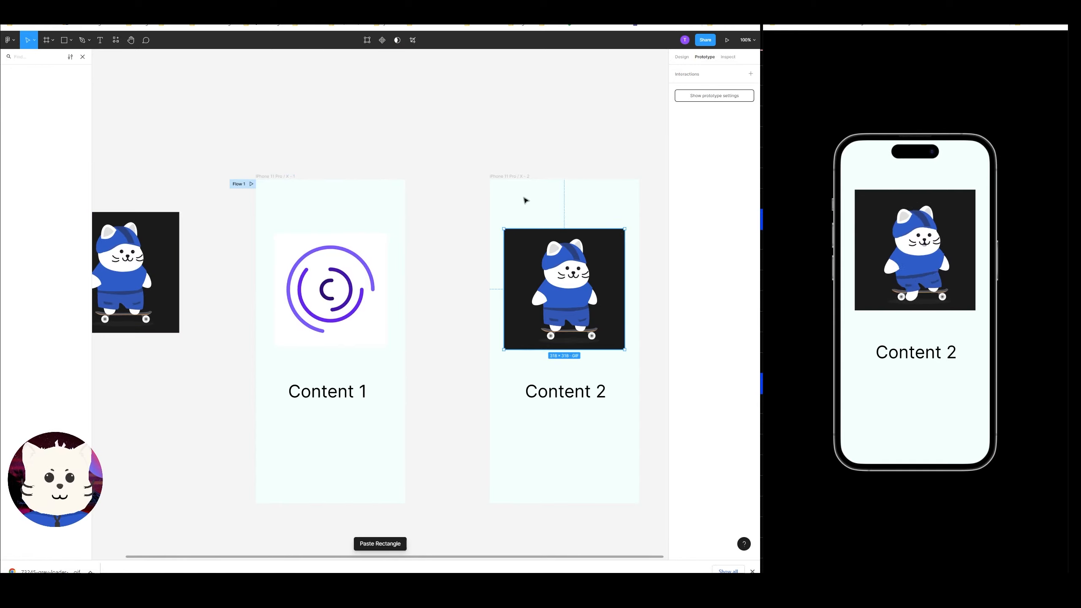
key("Delete")
left_click(513, 175)
key("ctrl+v")
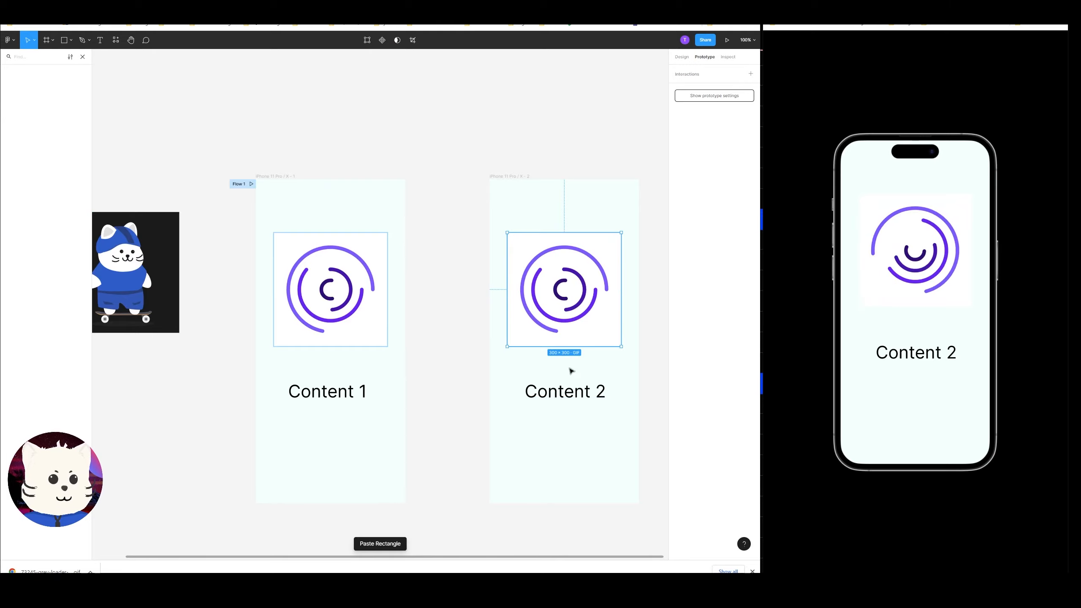
key("r")
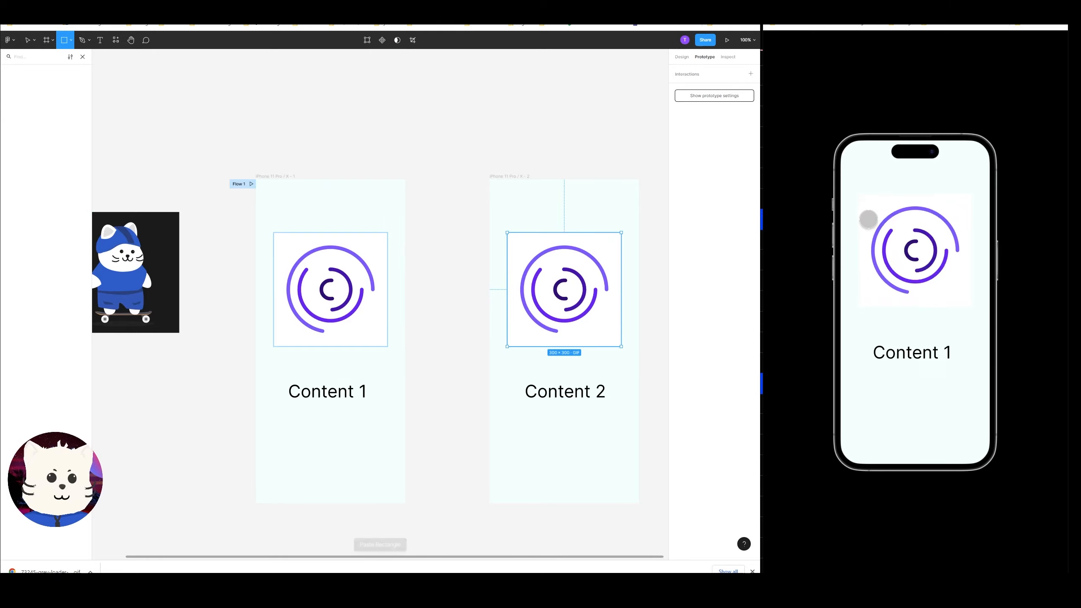
left_click(330, 401)
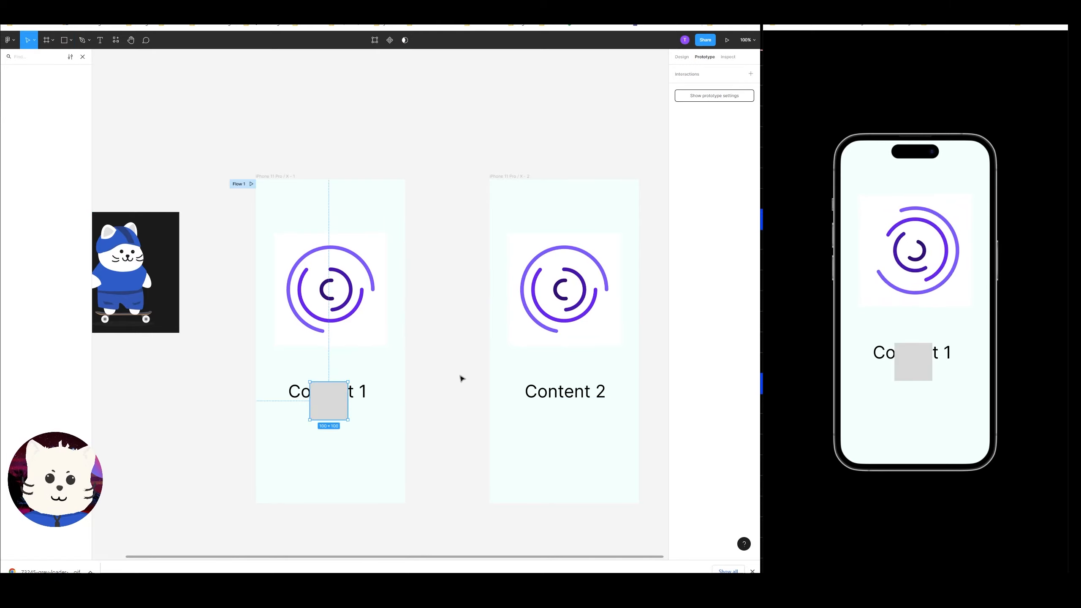
key("ctrl+z")
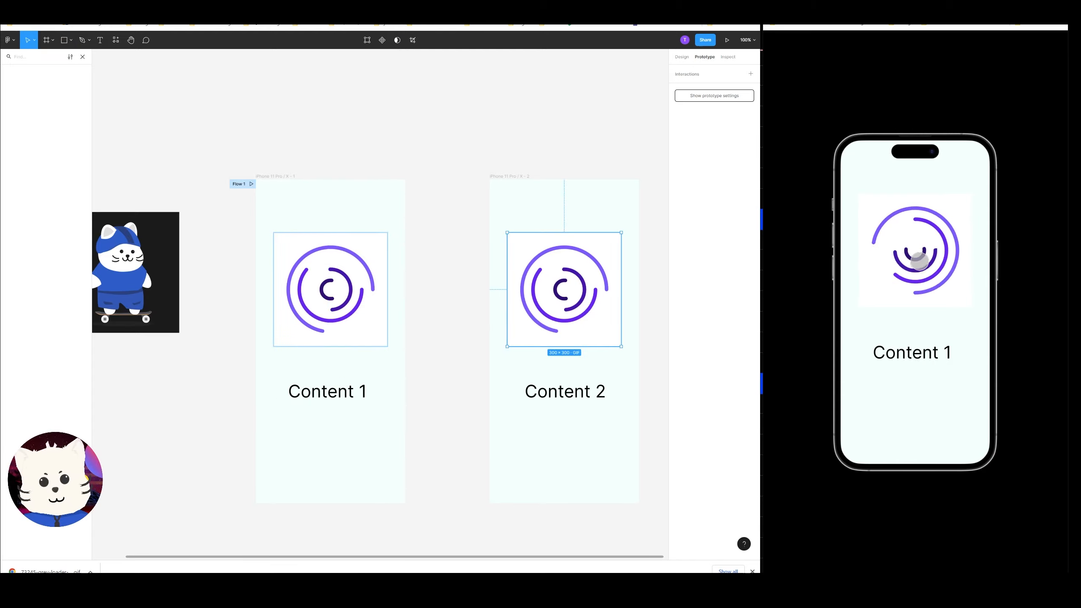
Tap the phone preview and zoom out to review both frames.
left_click(916, 293)
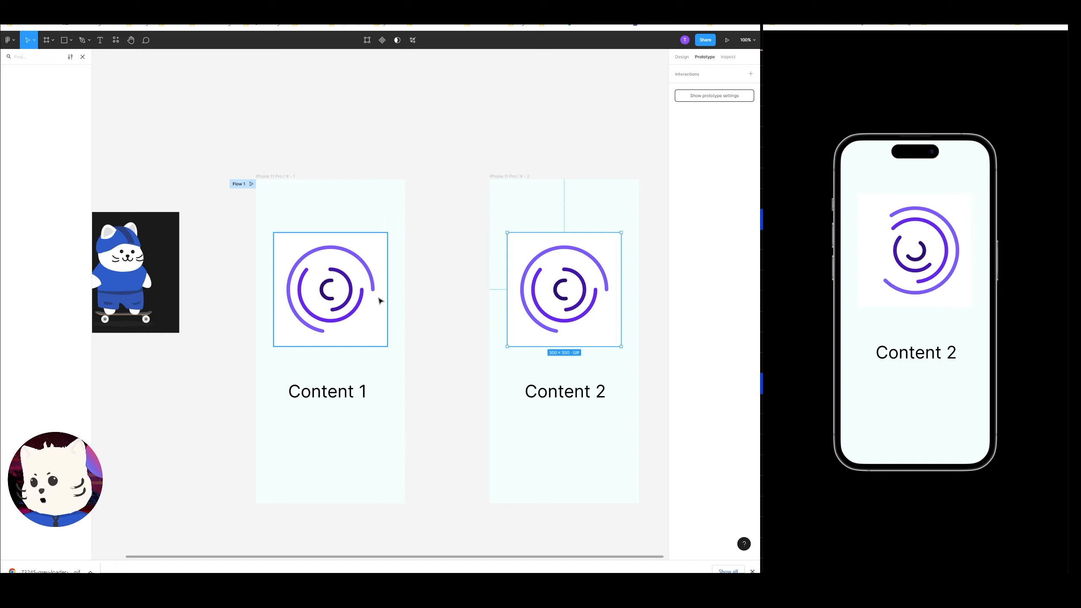
left_click(437, 251)
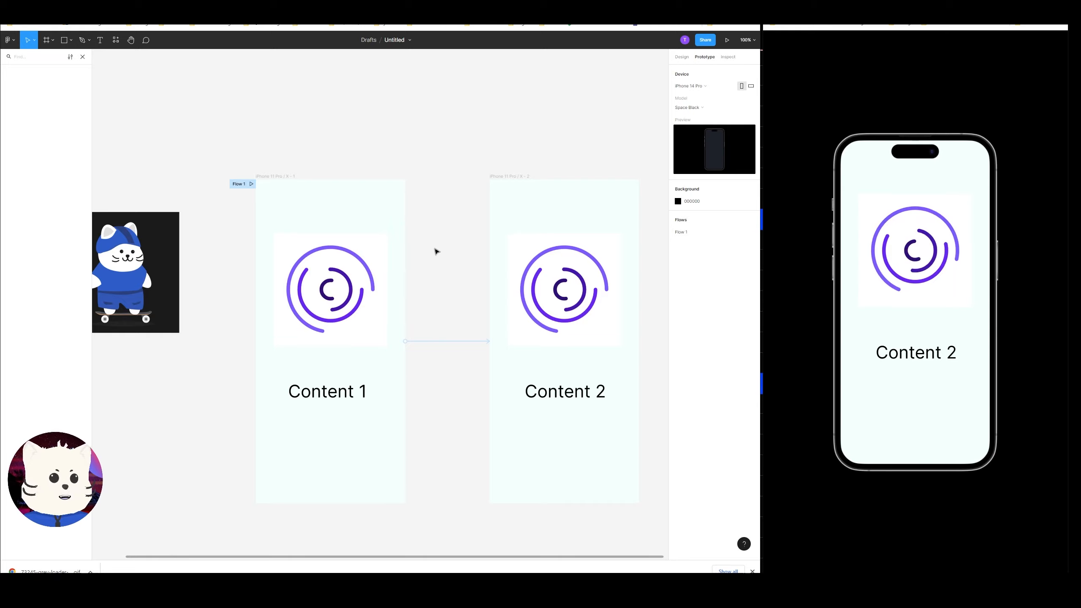
left_click(431, 272)
left_click_drag(449, 308, 512, 250)
key("ctrl+minus")
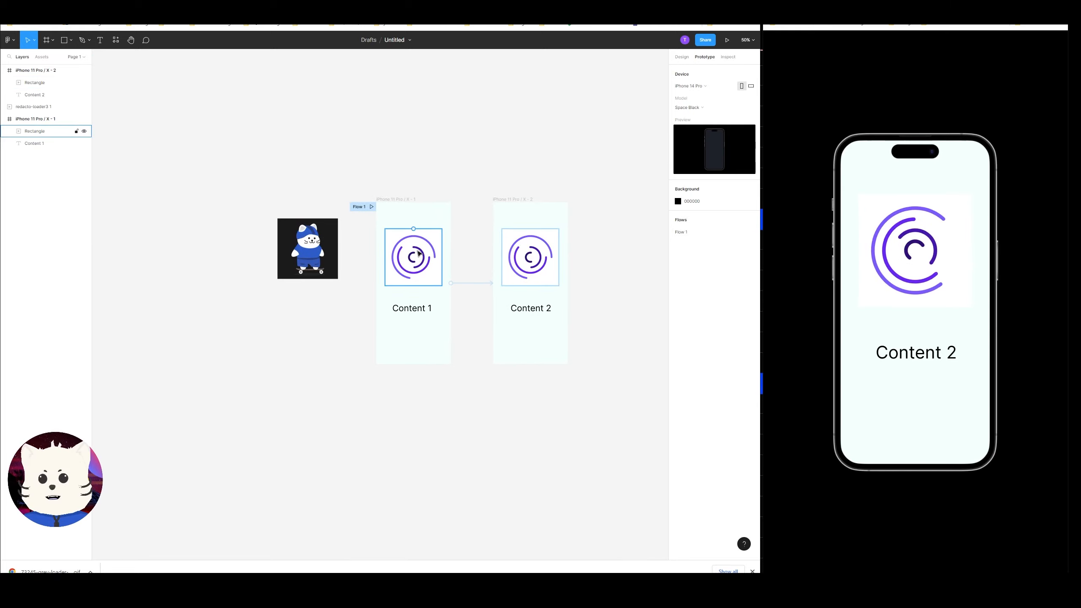
Delete the second iPhone frame.
key("ctrl+plus")
scroll(559, 191, "right", 3)
scroll(559, 191, "up", 2)
left_click(487, 175)
key("Delete")
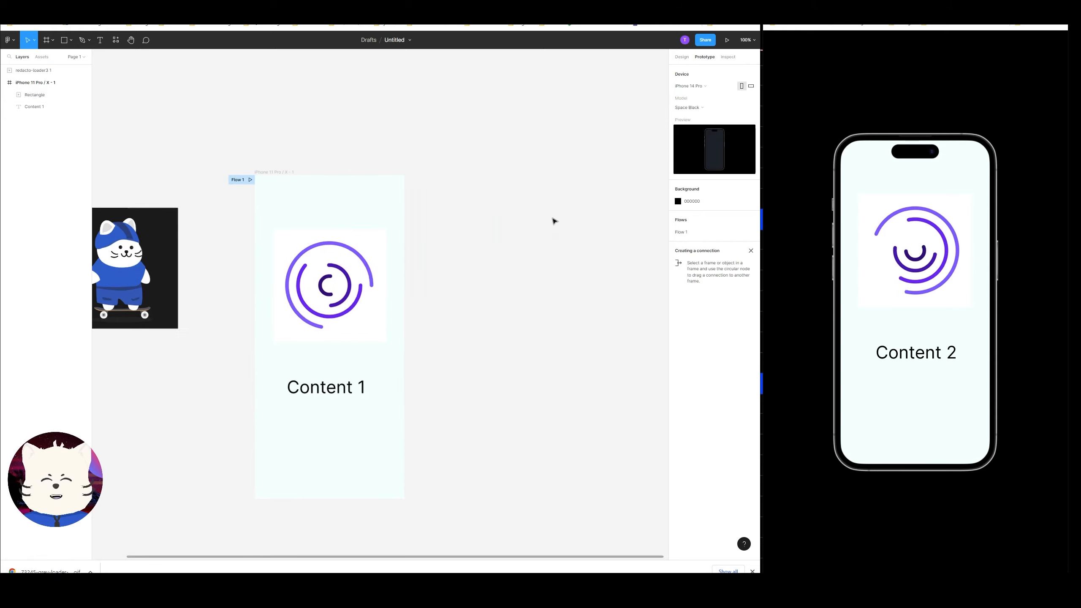
Move the loading GIF out of the first frame and place the cat GIF back inside it.
left_click_drag(435, 263, 156, 367)
left_click_drag(205, 252, 416, 261)
Fill the first frame with the dark color sampled from the cat GIF's background.
left_click(371, 163)
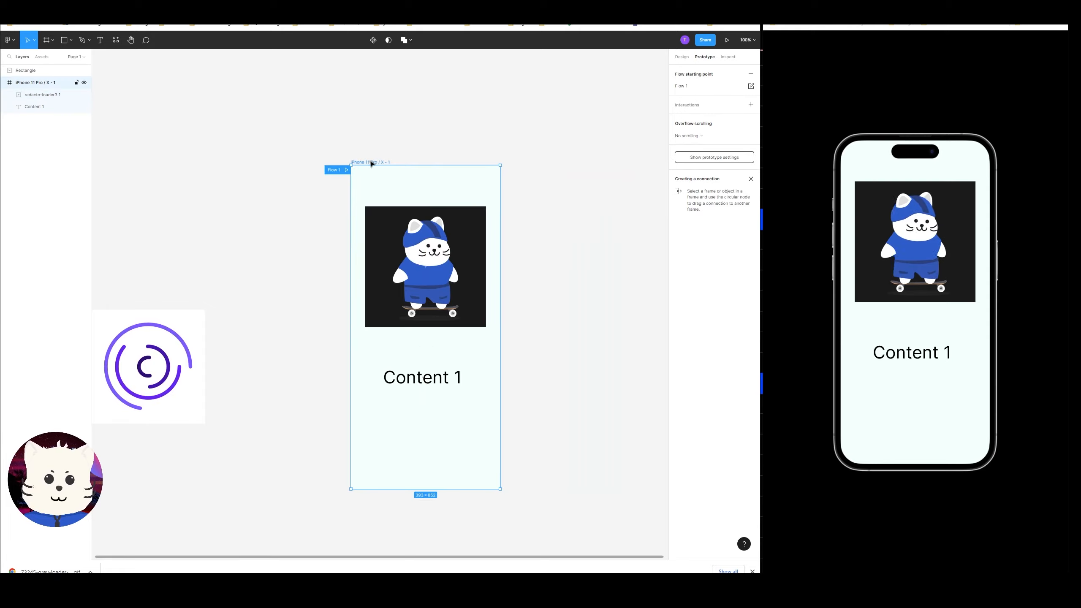
key("i")
left_click(469, 216)
Drag the Content 1 label out of the frame onto the canvas to its right.
left_click(550, 295)
left_click_drag(515, 337, 464, 347)
left_click_drag(383, 395, 560, 362)
left_click_drag(540, 344, 566, 337)
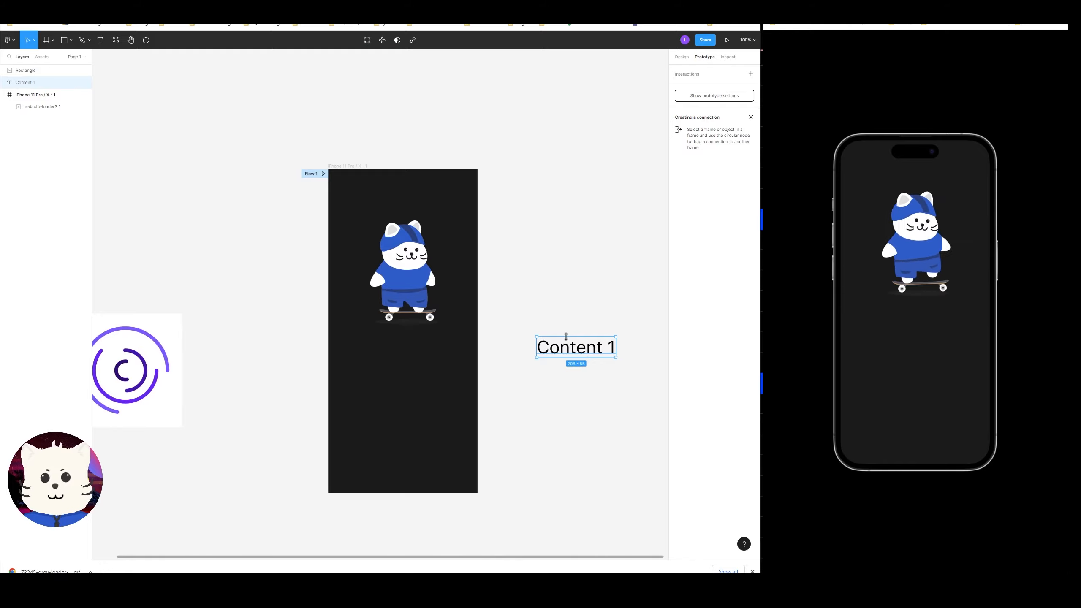
Draw a bar about 289 × 27 inside the frame below the cat GIF.
left_click(523, 431)
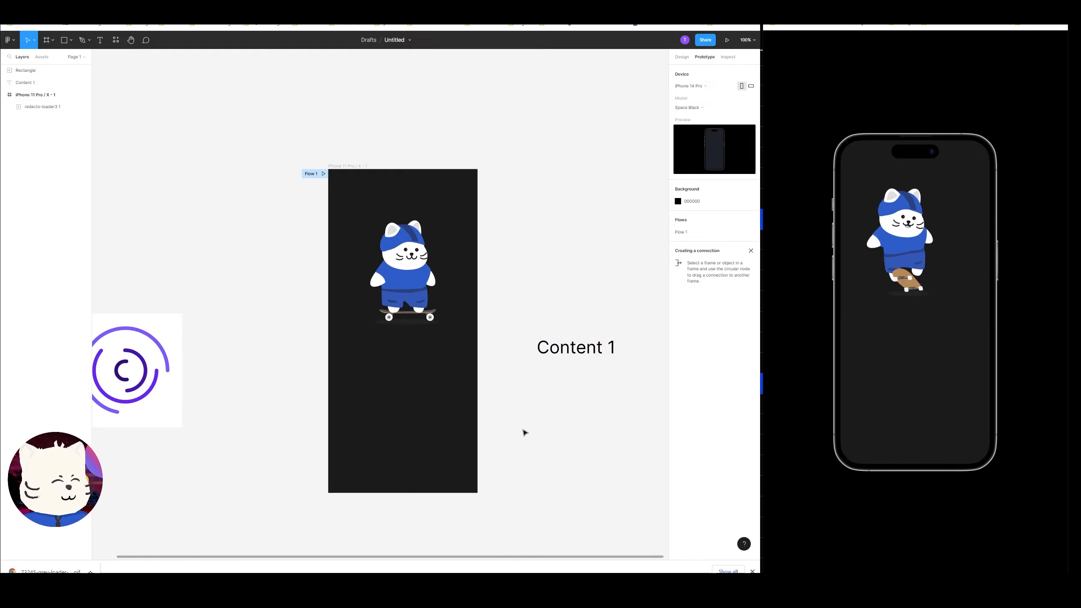
left_click_drag(509, 438, 518, 400)
key("r")
left_click_drag(359, 333, 463, 343)
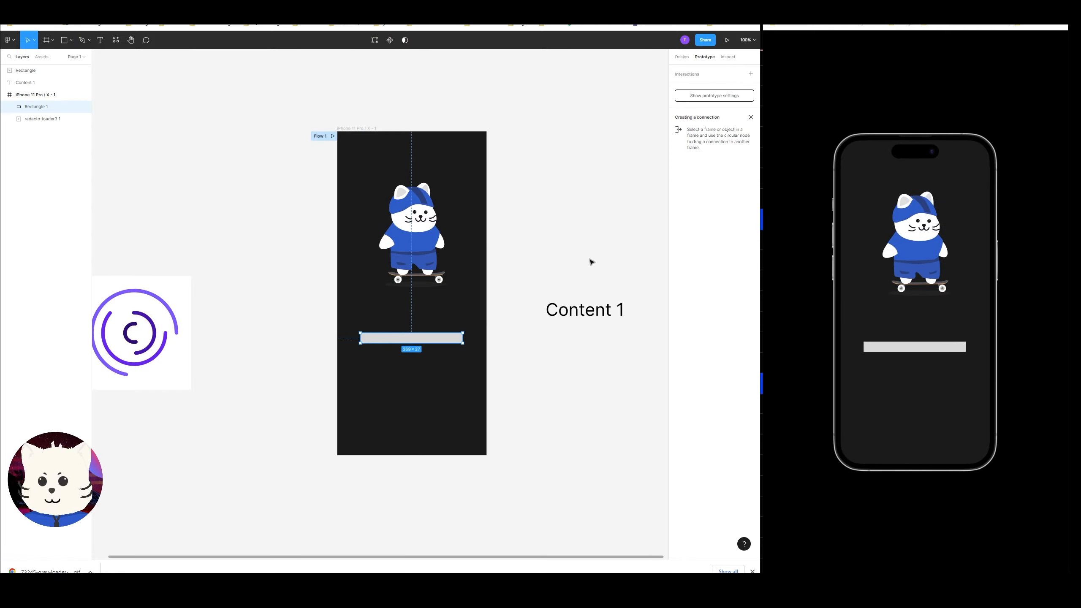
Set the bar's corner radius to 100.
left_click(681, 57)
left_click(726, 114)
type("100")
key("Return")
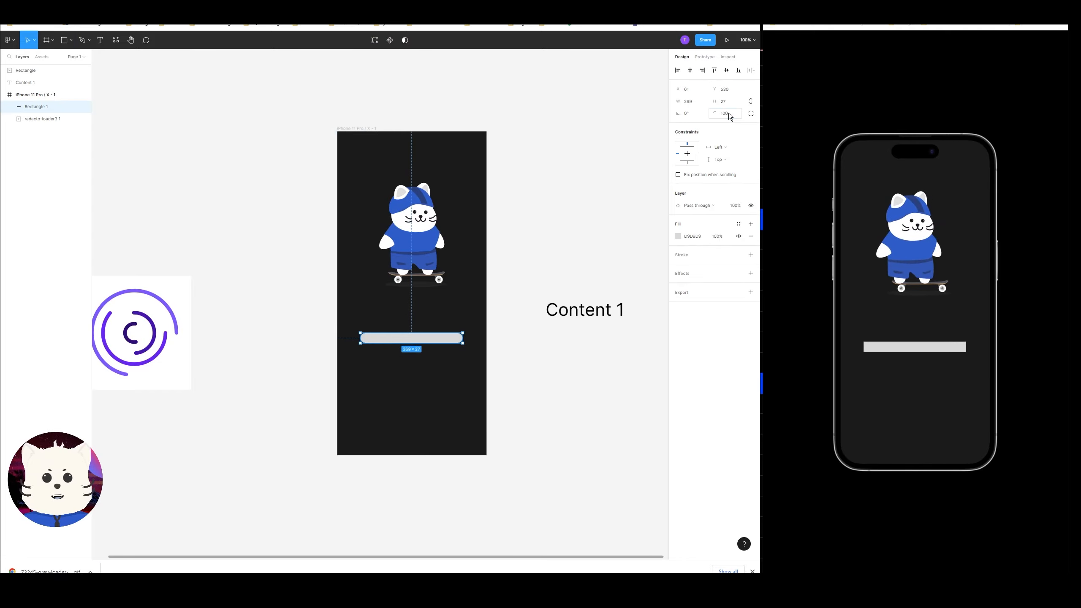
Duplicate the bar in place and shorten the copy to about half its length.
left_click(473, 304)
left_click(411, 338)
key("ctrl+c")
key("ctrl+v")
left_click_drag(463, 338, 412, 339)
Fill the short copy with white sampled from the cat and shrink it to about 35 px wide.
key("i")
left_click(440, 243)
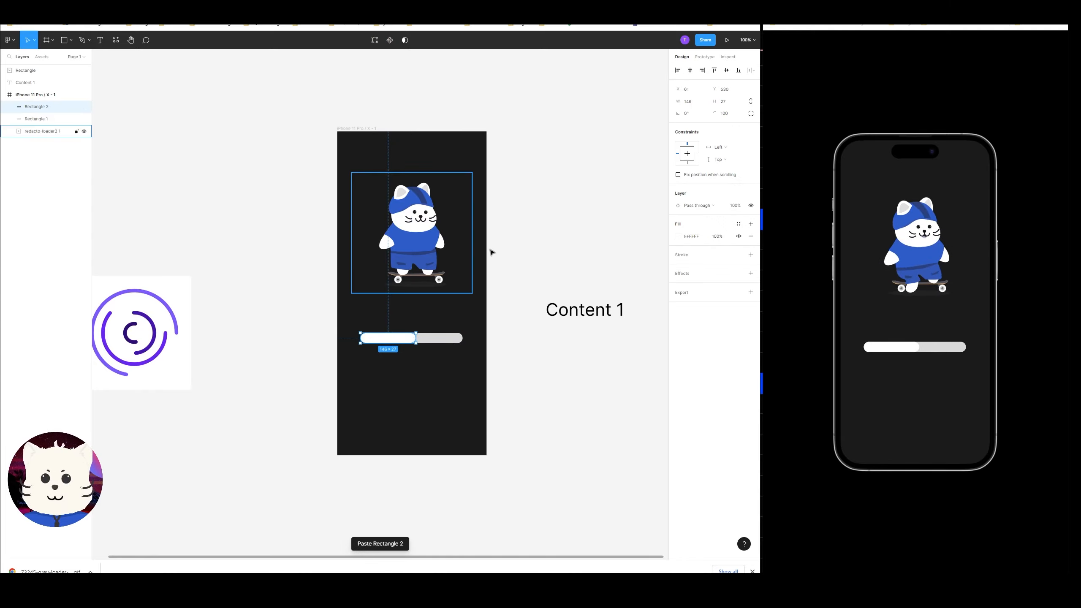
left_click(493, 252)
left_click(388, 341)
left_click_drag(416, 343, 369, 339)
left_click(400, 369)
left_click_drag(598, 311, 447, 367)
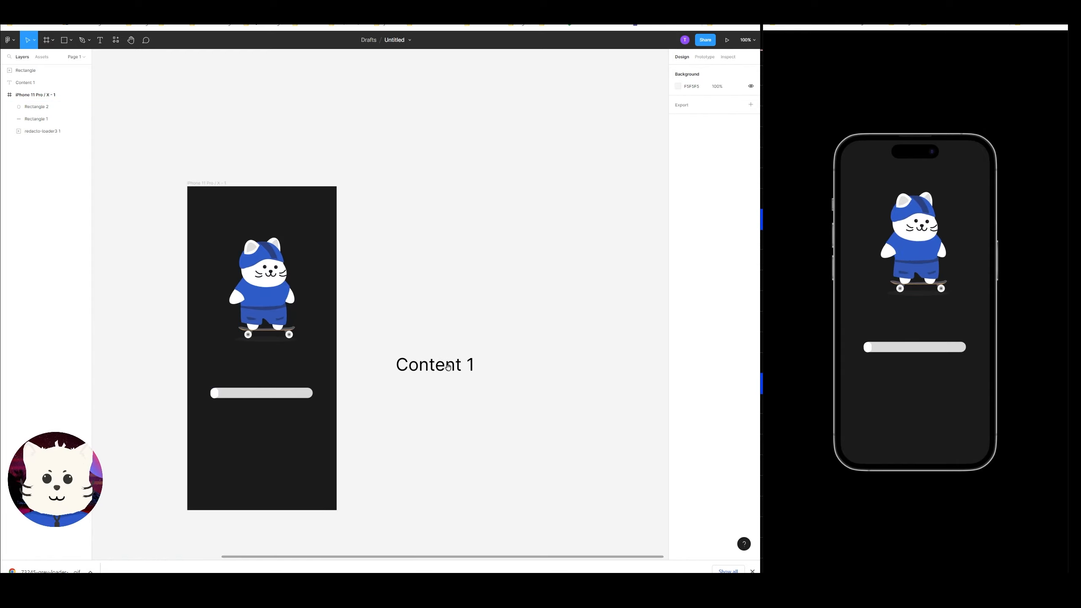
scroll(448, 367, "left", 5)
double_click(296, 378)
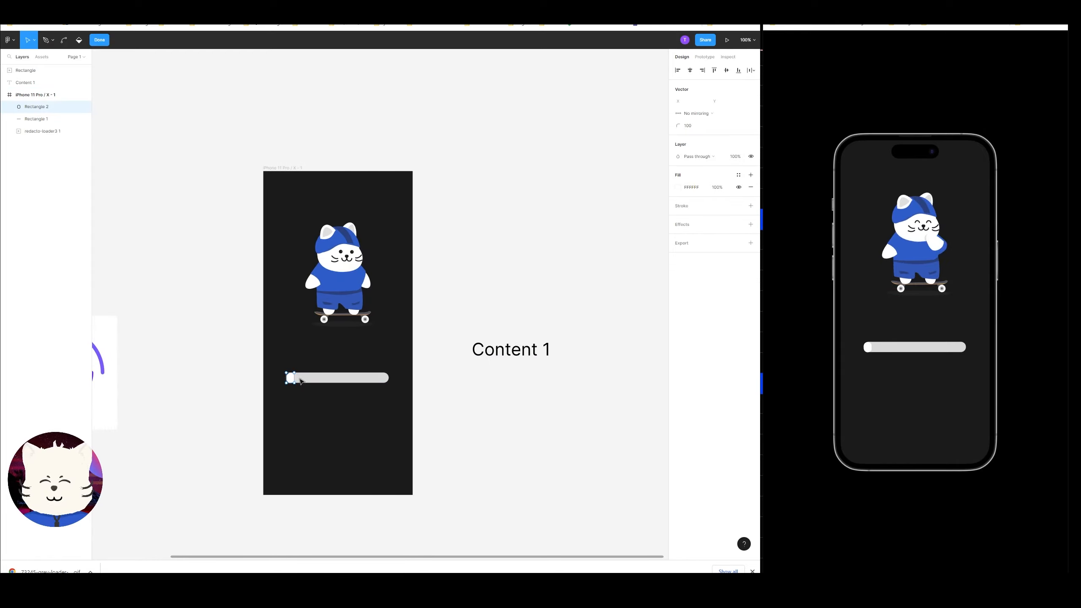
key("Escape")
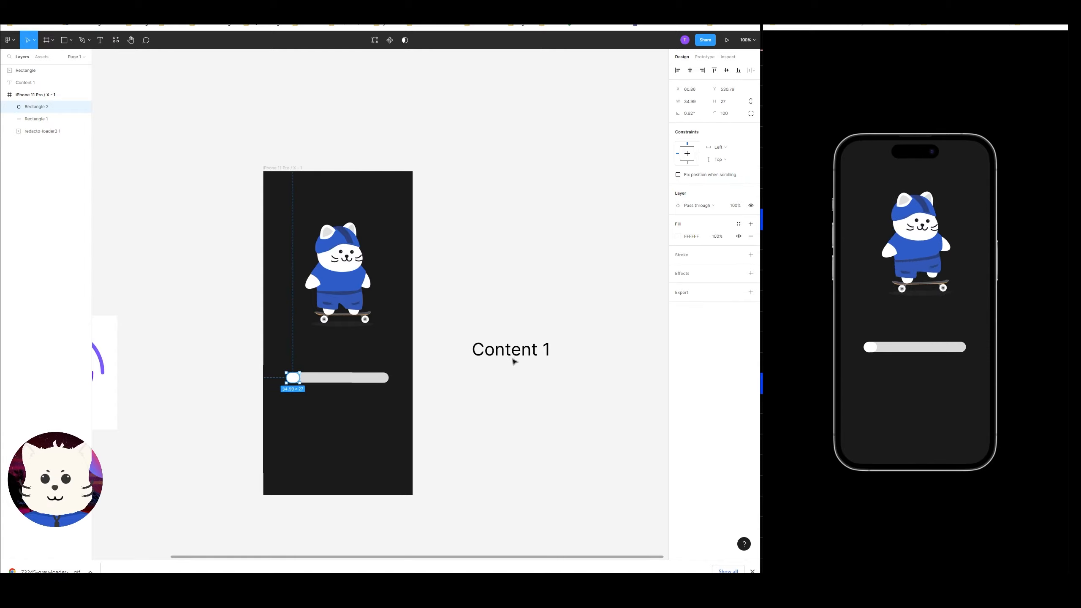
Move the Content 1 label to the left of the frame and duplicate the frame to its right.
left_click_drag(513, 358, 198, 238)
left_click_drag(295, 169, 518, 169, "alt")
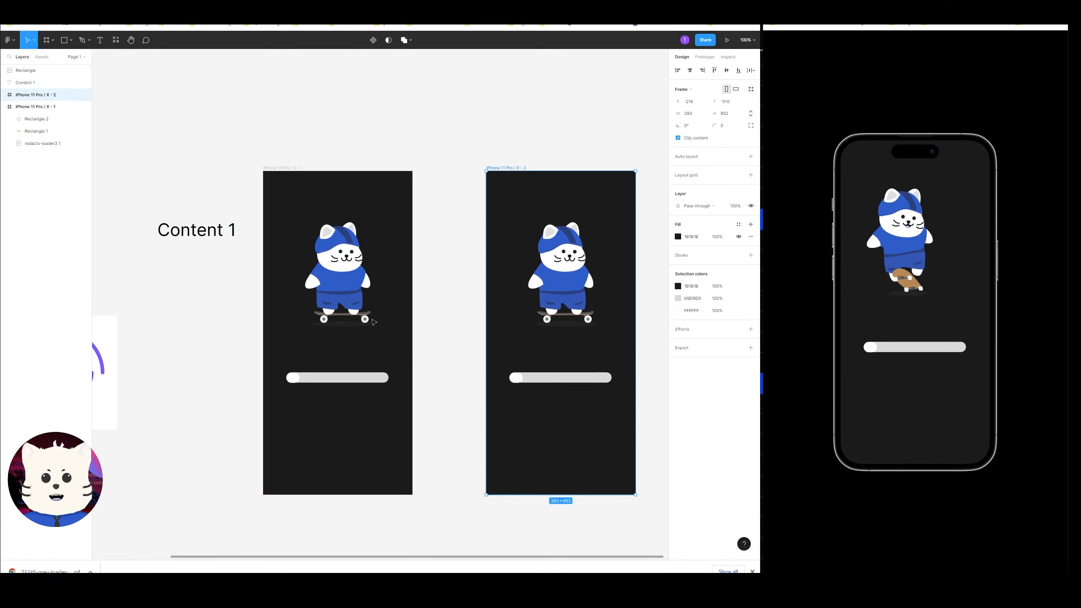
Stretch the white bar in the second frame to the full length of its track.
left_click(516, 377)
left_click_drag(523, 377, 612, 379)
left_click(639, 374)
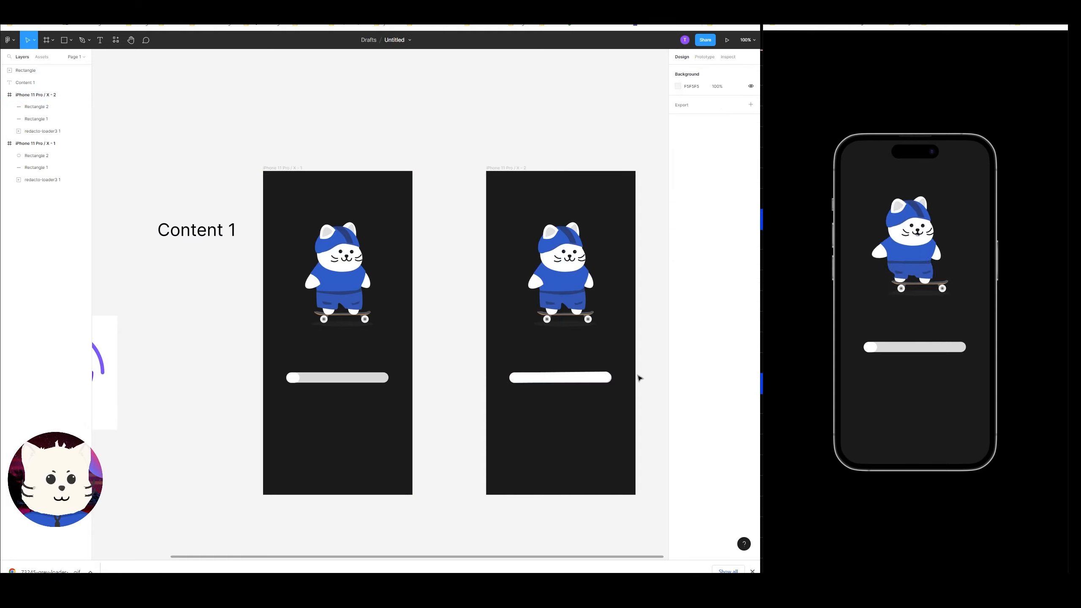
Connect the first frame to the second frame with a prototype interaction.
scroll(617, 369, "right", 2)
left_click_drag(255, 166, 255, 169)
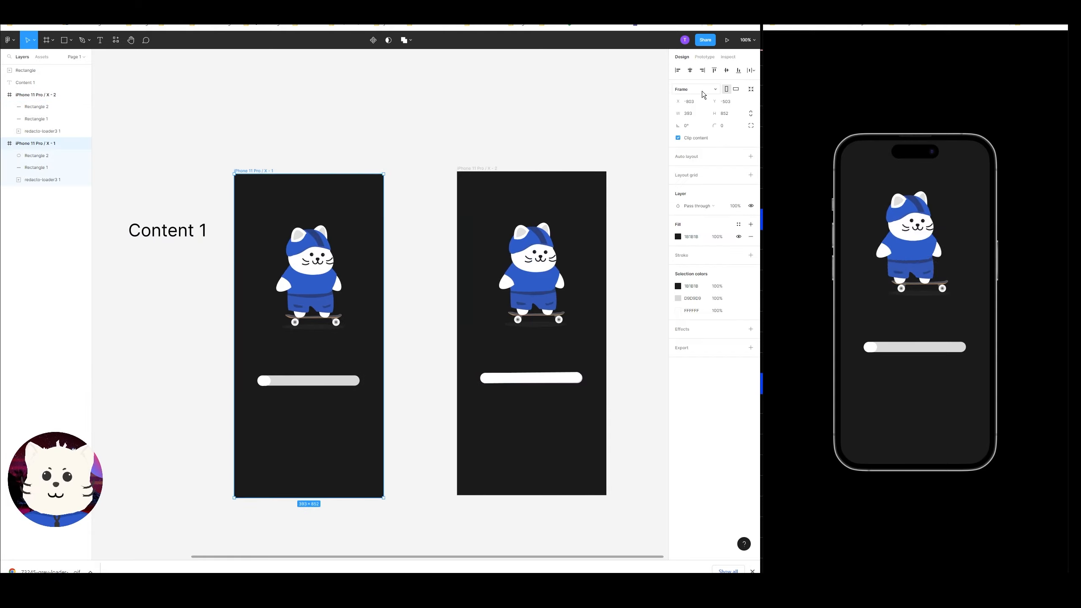
left_click(702, 57)
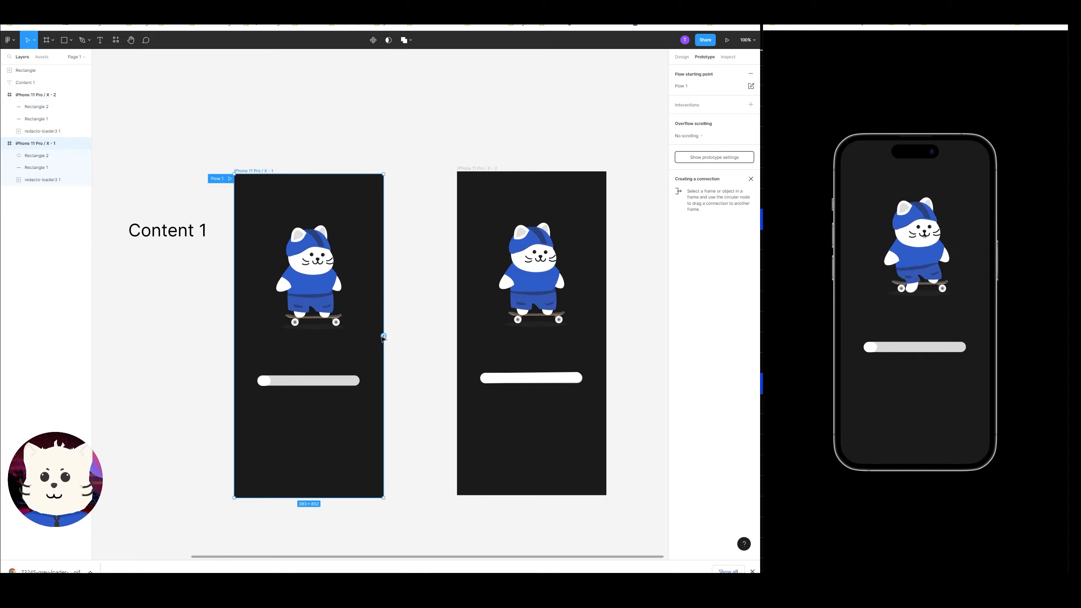
left_click_drag(383, 337, 495, 339)
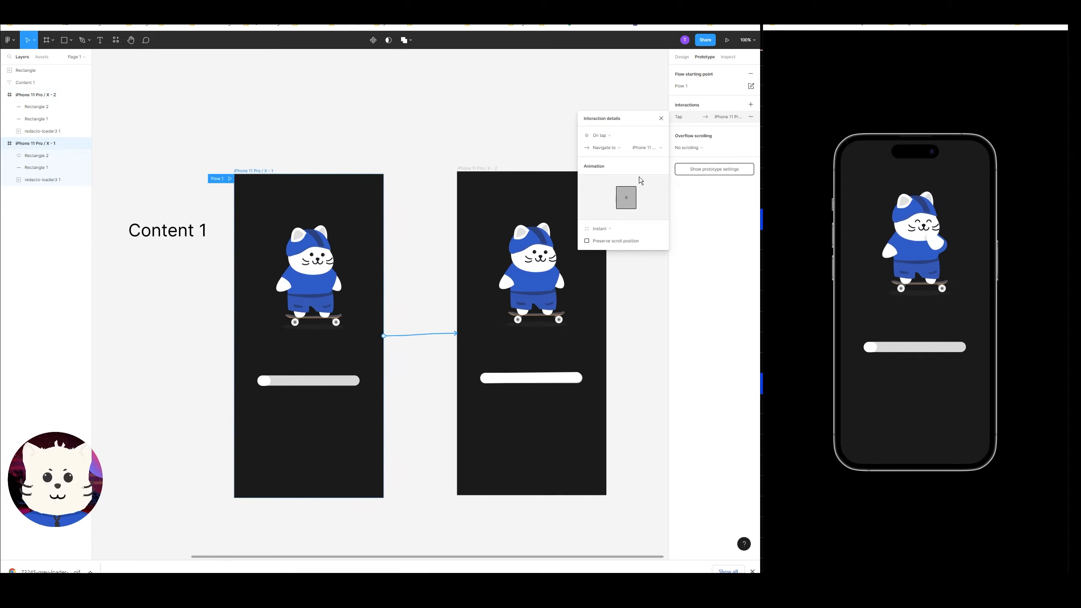
Set the interaction's animation to Smart animate.
left_click(604, 139)
left_click(609, 136)
left_click(599, 228)
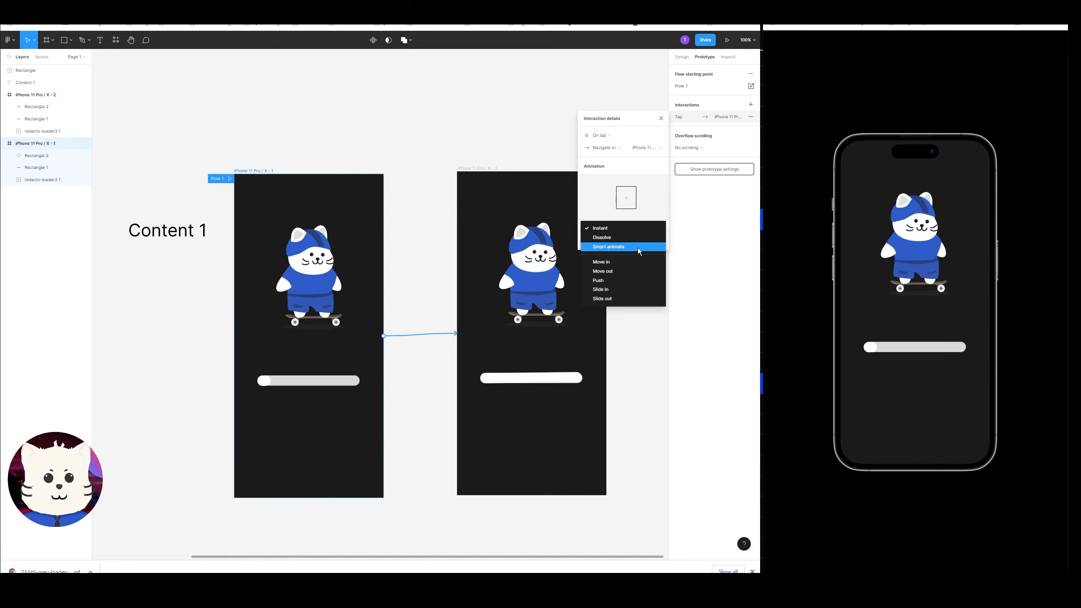
left_click(639, 248)
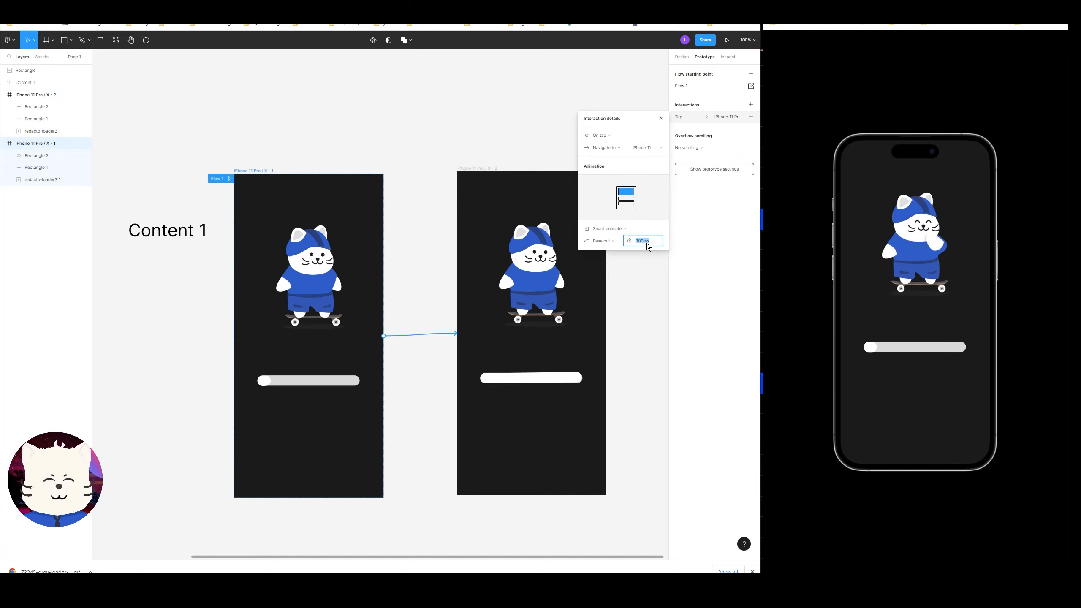
left_click(670, 308)
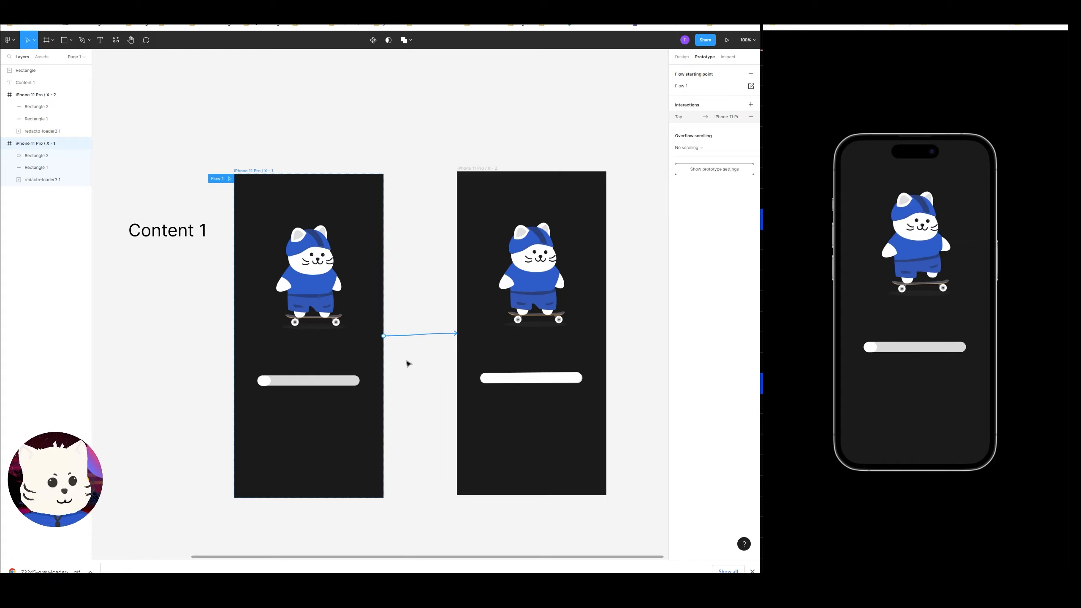
Test the transition in the mirrored phone preview, restarting it several times.
left_click(323, 380)
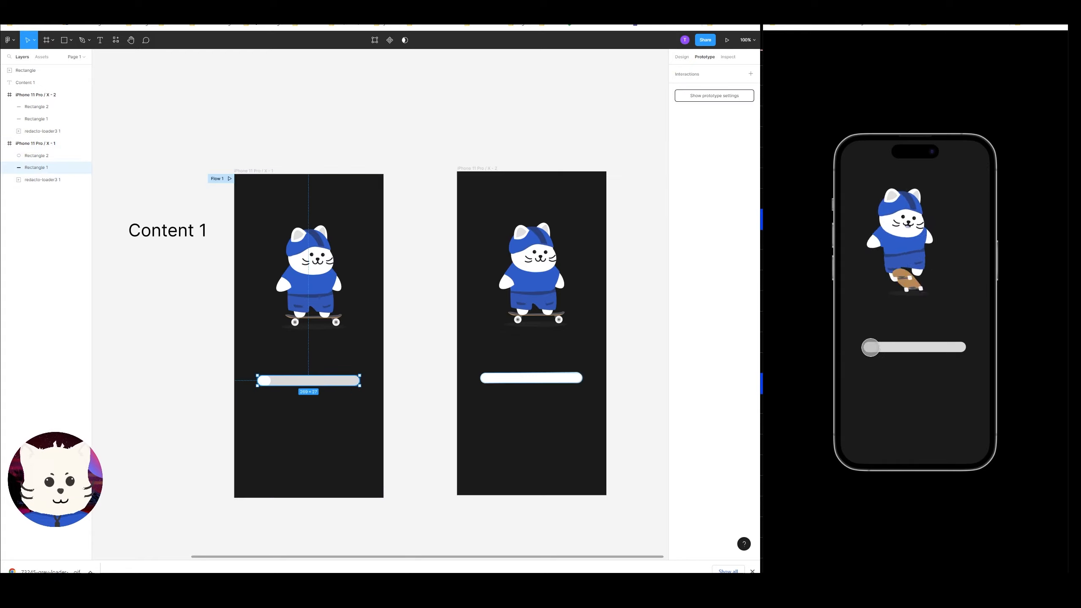
left_click(634, 294)
left_click(935, 294)
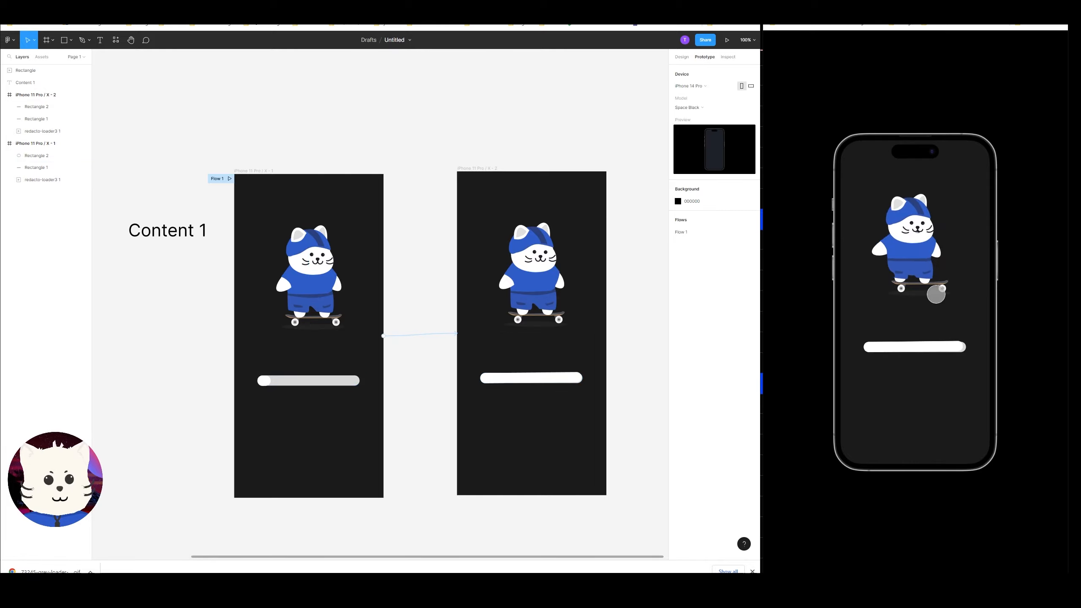
key("r")
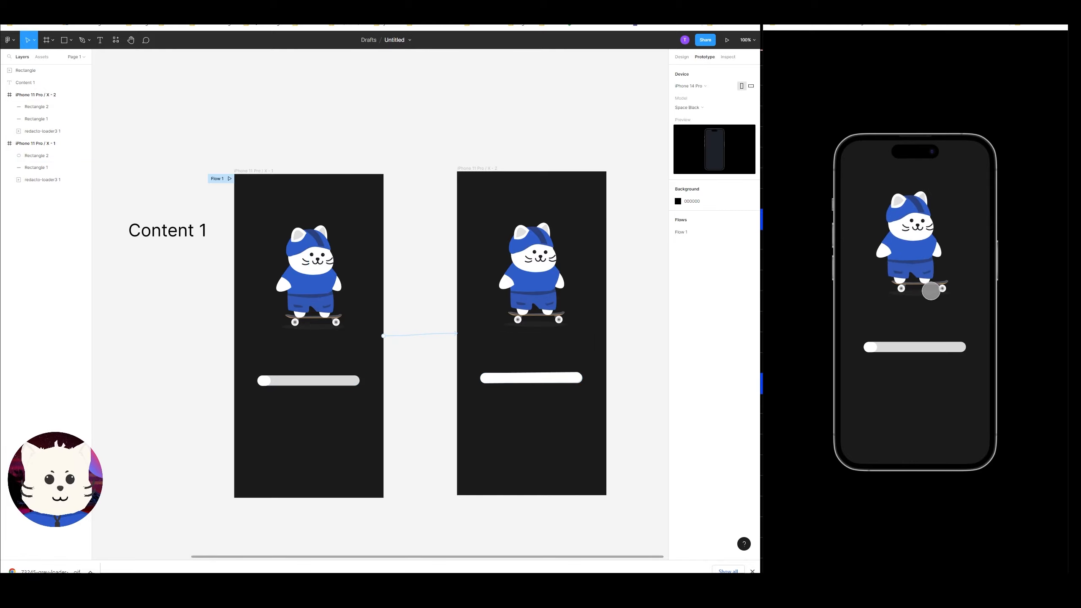
left_click(930, 291)
key("r")
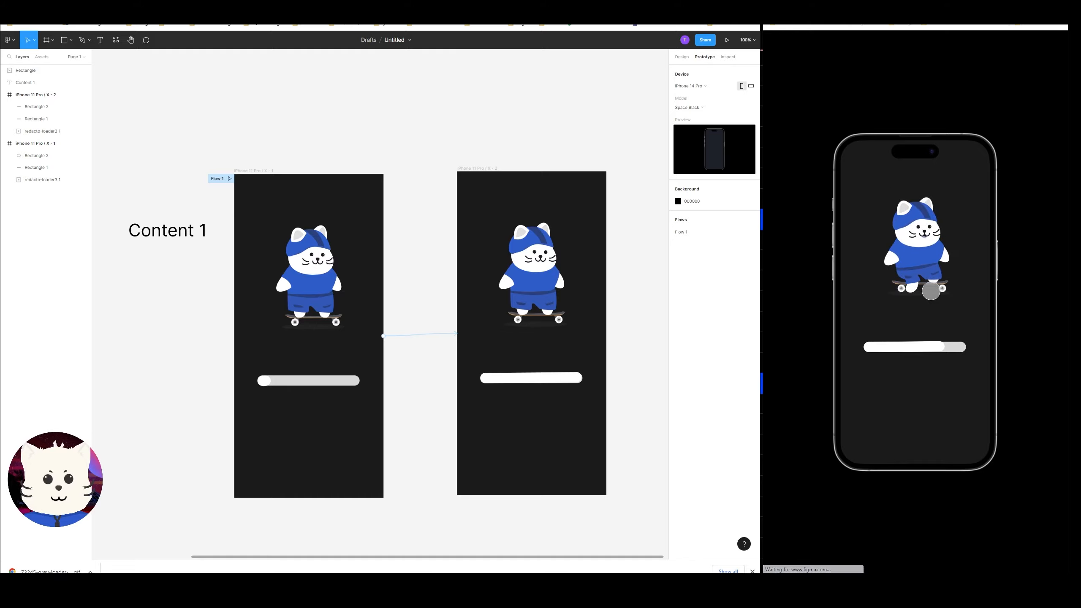
key("r")
key("r")
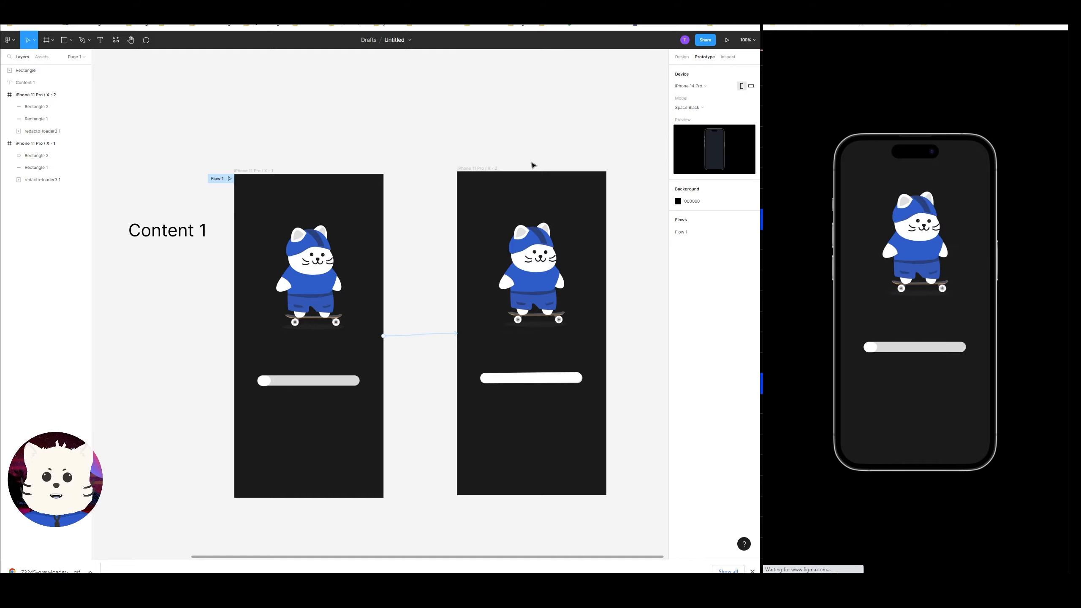
Move both cat GIFs out of the frames to below them.
left_click_drag(341, 234, 396, 216)
left_click(393, 218)
left_click(591, 247, "shift")
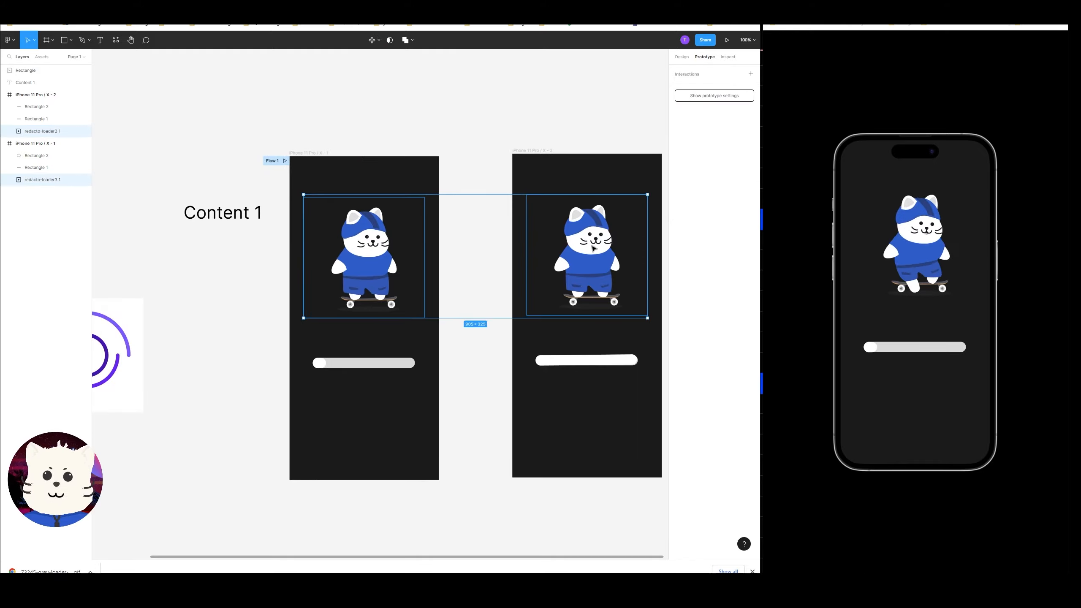
left_click_drag(590, 247, 634, 526)
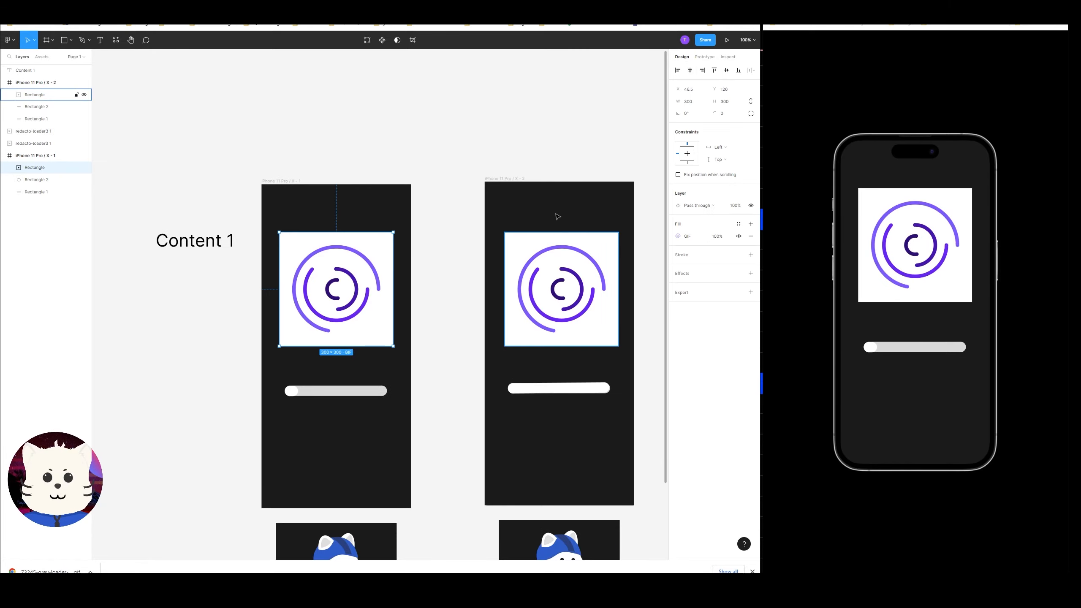
left_click(603, 248)
left_click(689, 70)
left_click(464, 302)
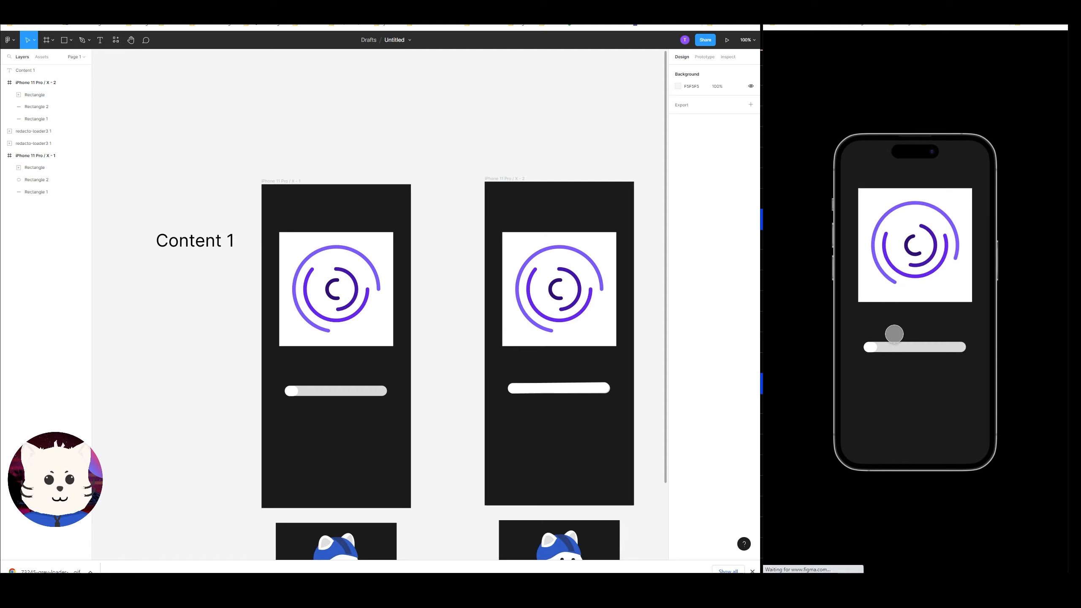
left_click(364, 289)
left_click(532, 285, "shift")
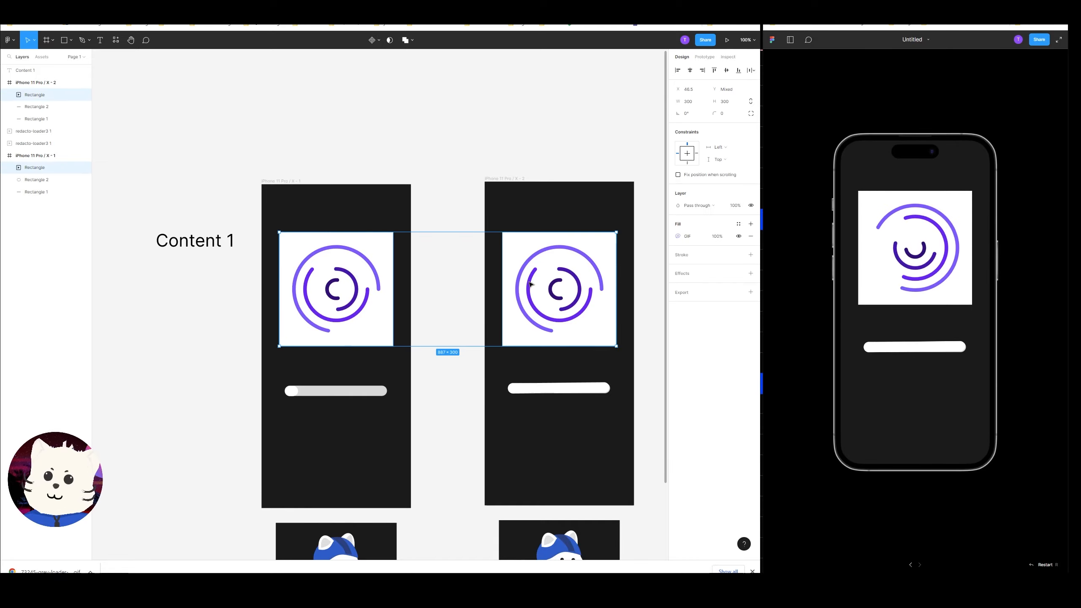
left_click_drag(552, 287, 593, 262)
mouse_move(498, 281)
left_mouse_down()
mouse_move(514, 241)
mouse_move(493, 301)
left_mouse_up()
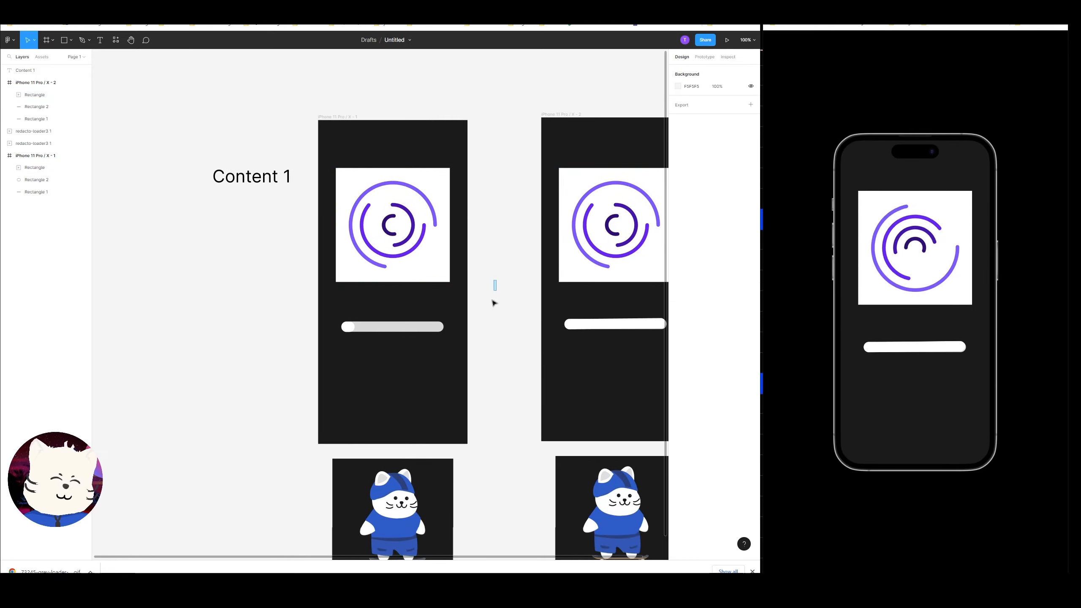
left_click(340, 117)
left_click_drag(402, 125, 360, 179)
Delete the second frame.
left_click(376, 241)
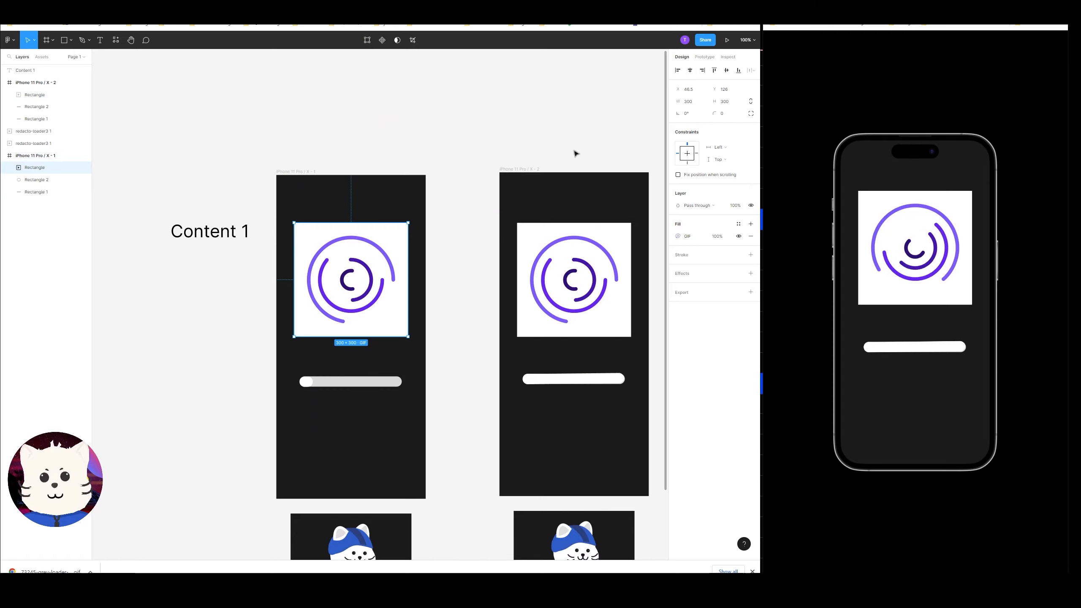
left_click(563, 239)
left_click(515, 156)
left_click(521, 169)
key("Delete")
Fill the remaining frame with white sampled from the loading GIF's background.
left_click_drag(453, 239, 562, 224)
left_click(398, 151)
key("i")
left_click(486, 206)
left_click(598, 203)
Delete the short white indicator bar from the frame.
left_click(414, 367)
key("Delete")
scroll(458, 317, "down", 2)
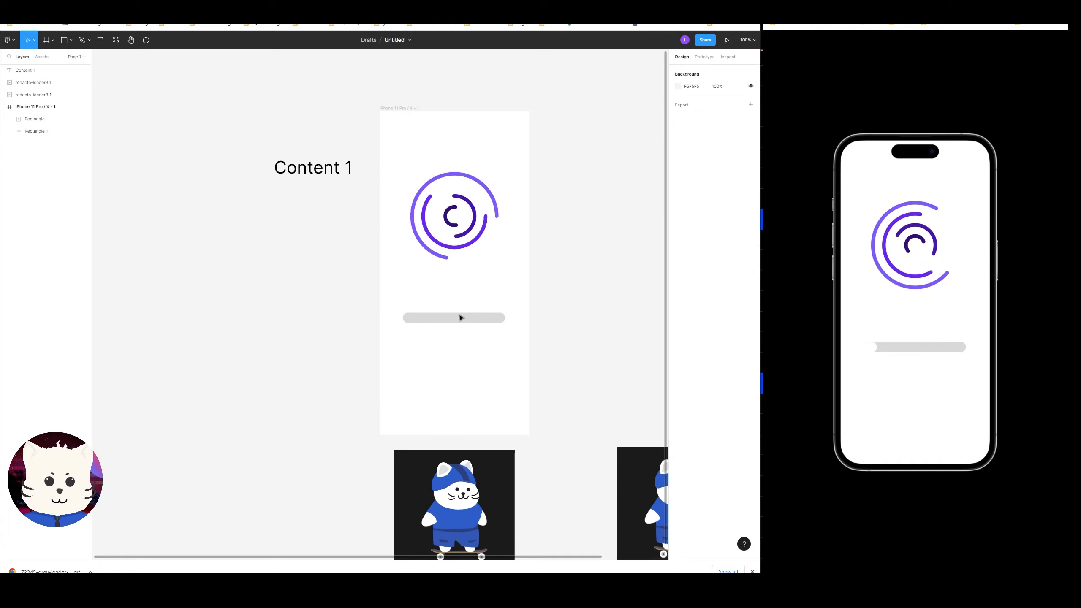
Color the progress bar with the dark purple sampled from the loading GIF's inner ring.
left_click(468, 317)
key("i")
left_click(498, 213)
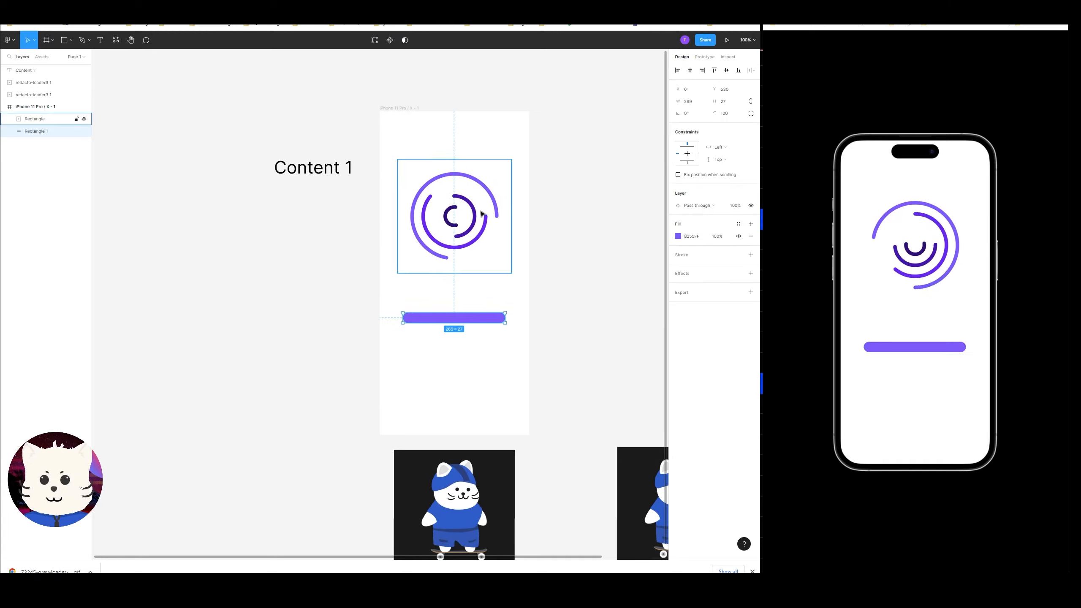
key("i")
left_click(446, 216)
left_click(501, 300)
left_click(498, 314)
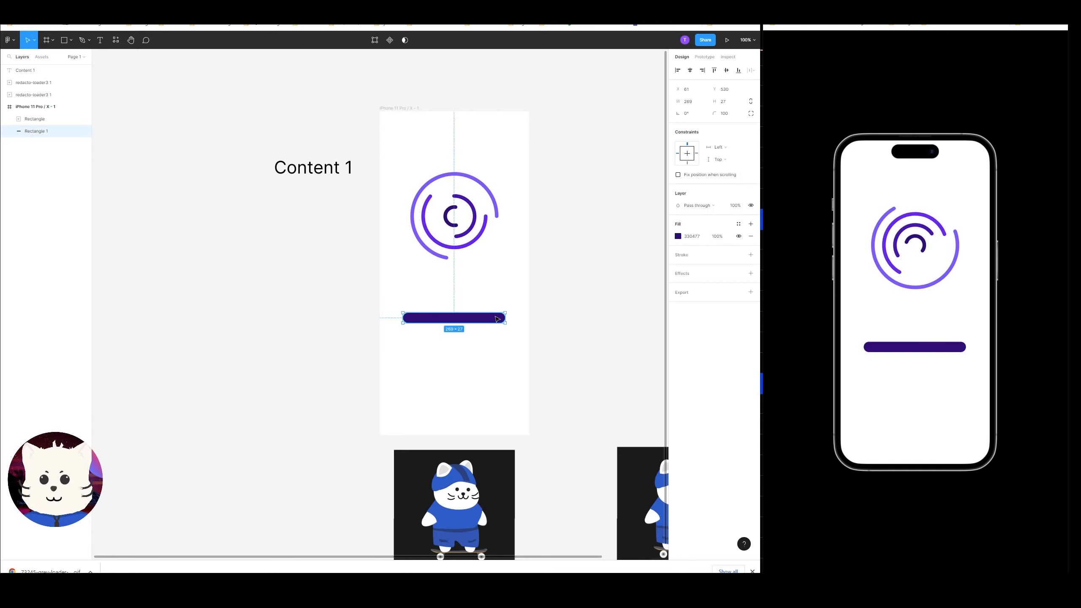
Move the progress bar out of the frame onto the canvas to its right.
left_click_drag(498, 309, 458, 323)
key("ctrl+plus")
key("ctrl+minus")
left_click(499, 246)
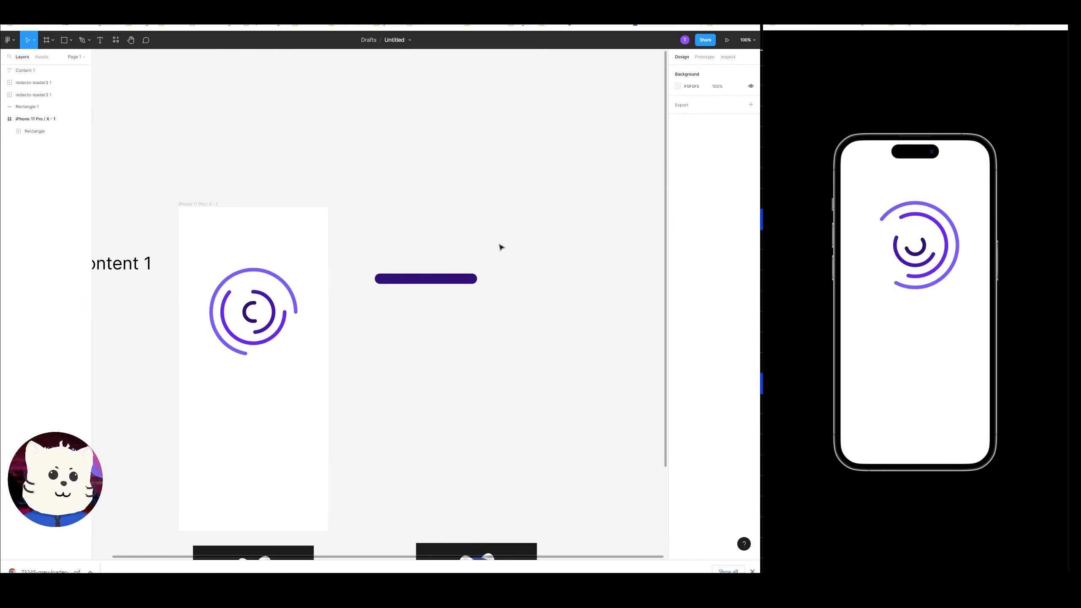
left_click_drag(499, 245, 524, 266)
left_click_drag(475, 304, 483, 295)
Convert the progress bar into a component.
right_click(481, 294)
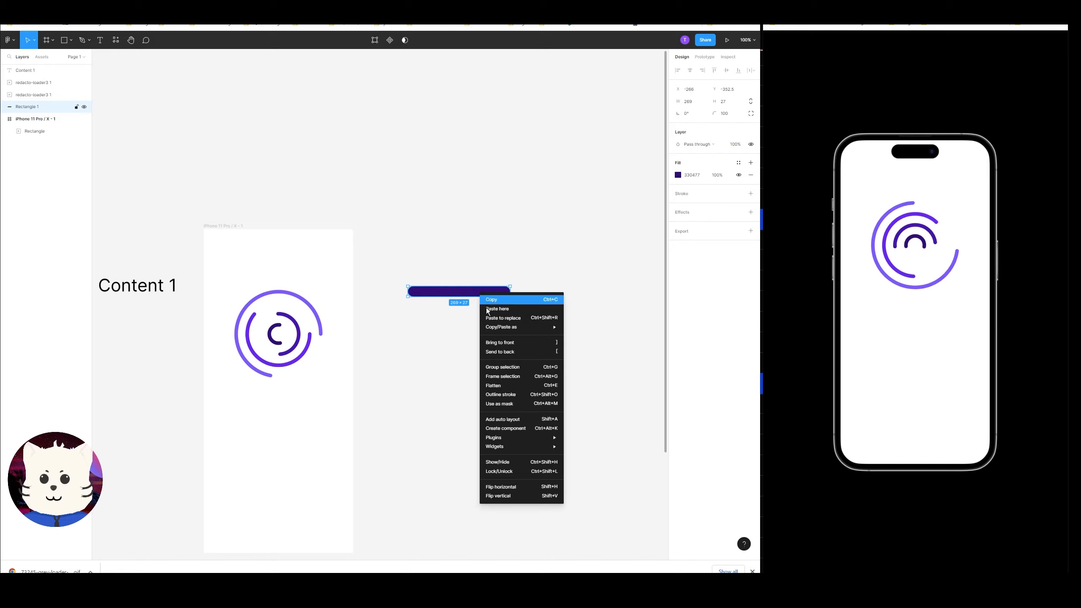
left_click(515, 428)
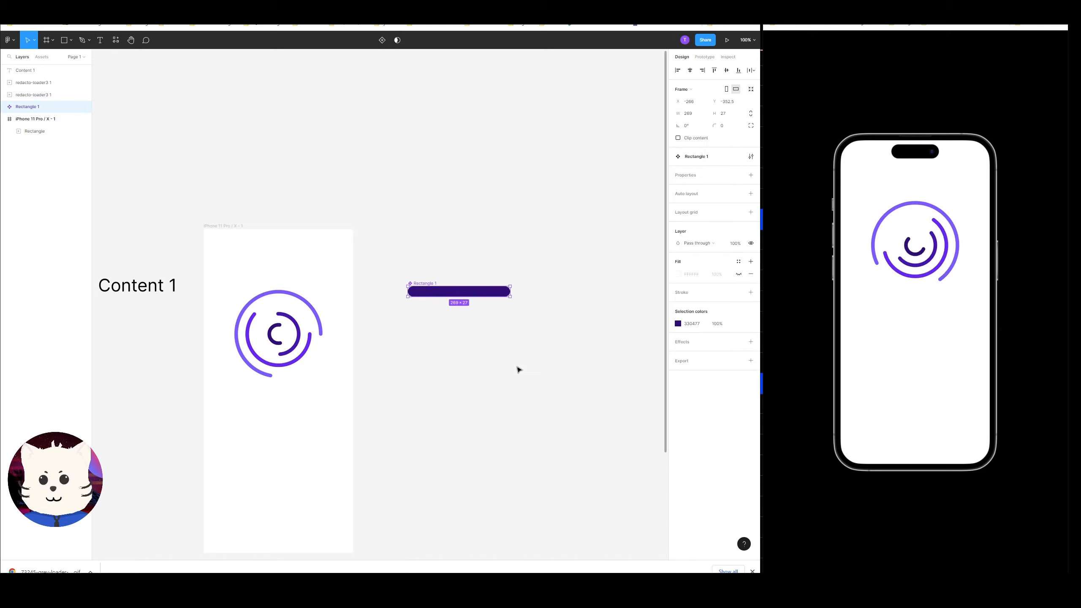
mouse_move(459, 283)
left_mouse_down()
mouse_move(467, 209)
mouse_move(513, 255)
mouse_move(465, 267)
left_mouse_up()
scroll(493, 266, "up", 5)
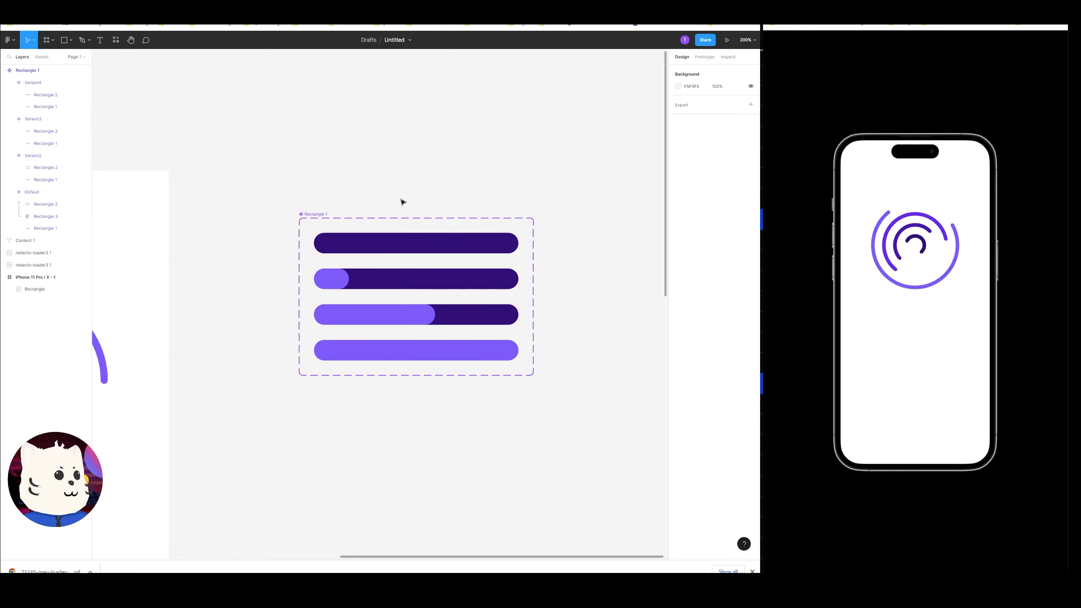
Undo recent edits and stretch the default variant's fill bar to about 309 px, the full track width.
key("ctrl+z")
key("ctrl+z")
key("ctrl+z")
key("ctrl+shift+z")
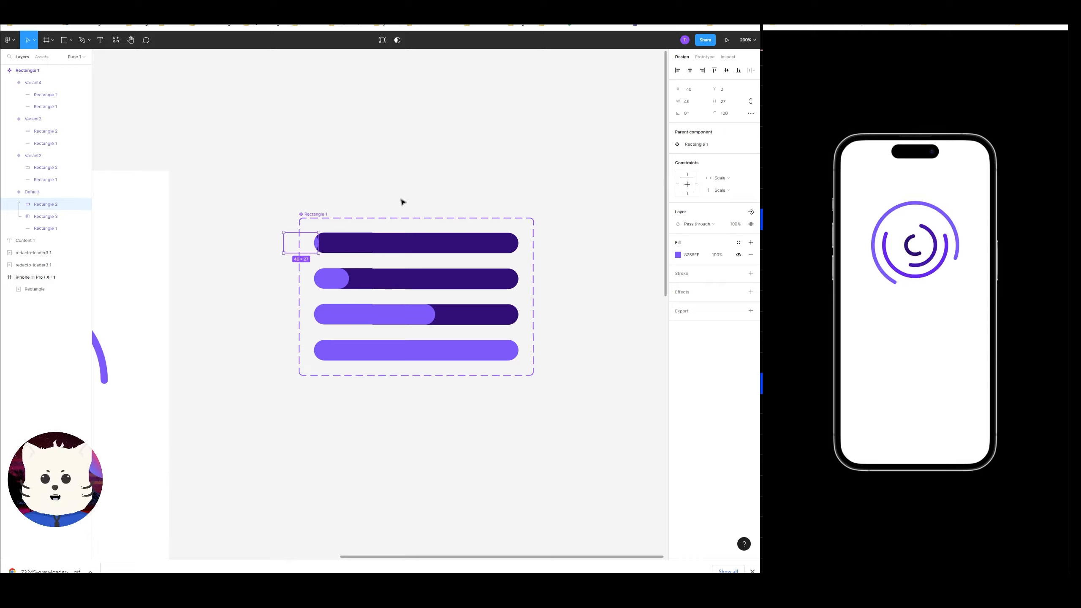
left_click_drag(319, 243, 519, 241)
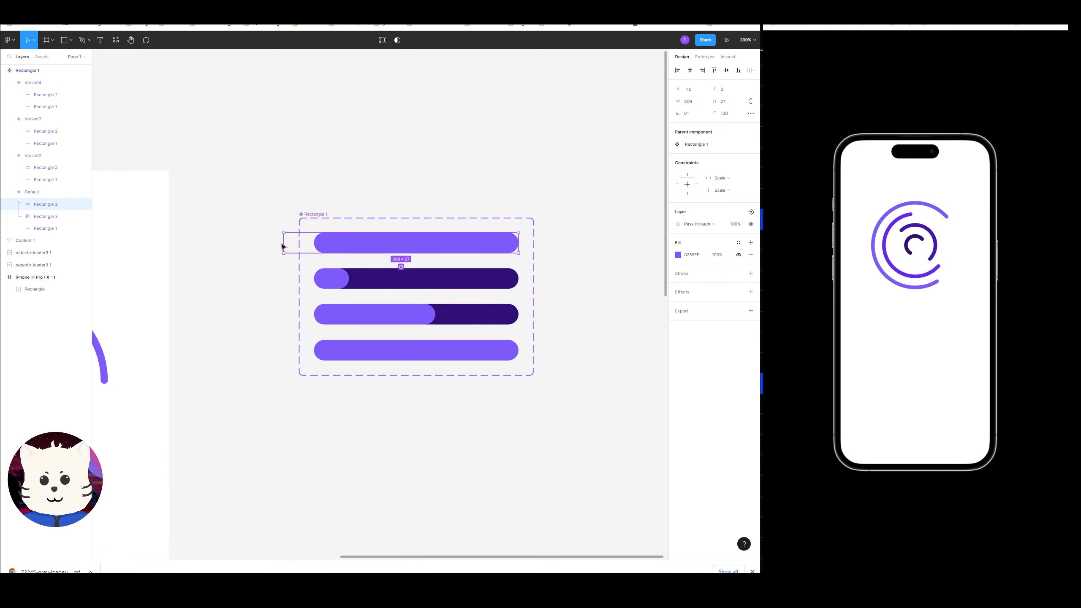
Move the default variant's fill bar to x 0 so it lines up with the track's left edge.
left_click_drag(281, 246, 314, 241)
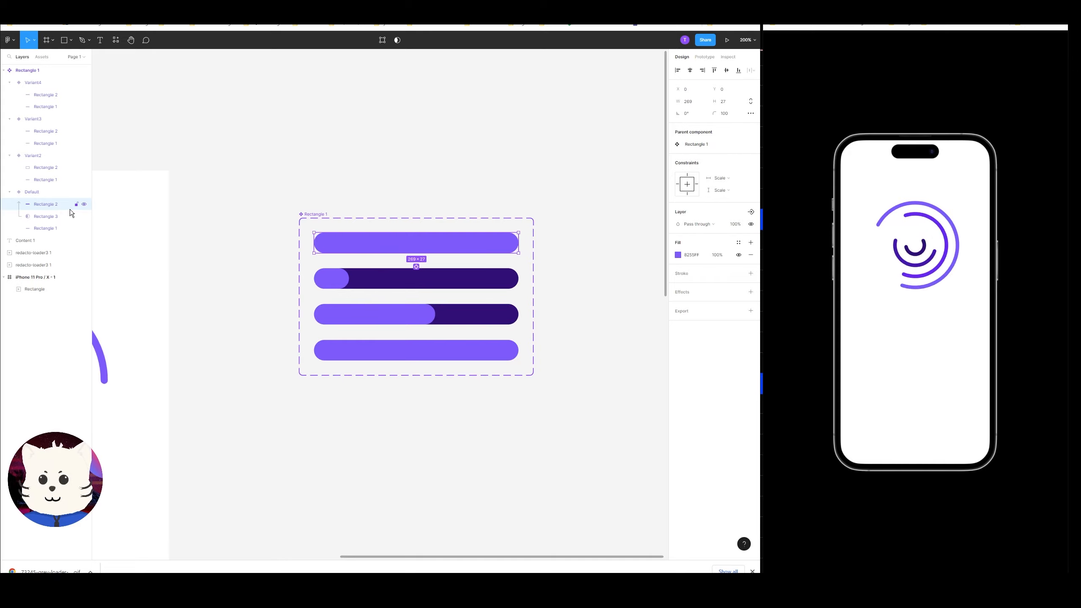
left_click(47, 226)
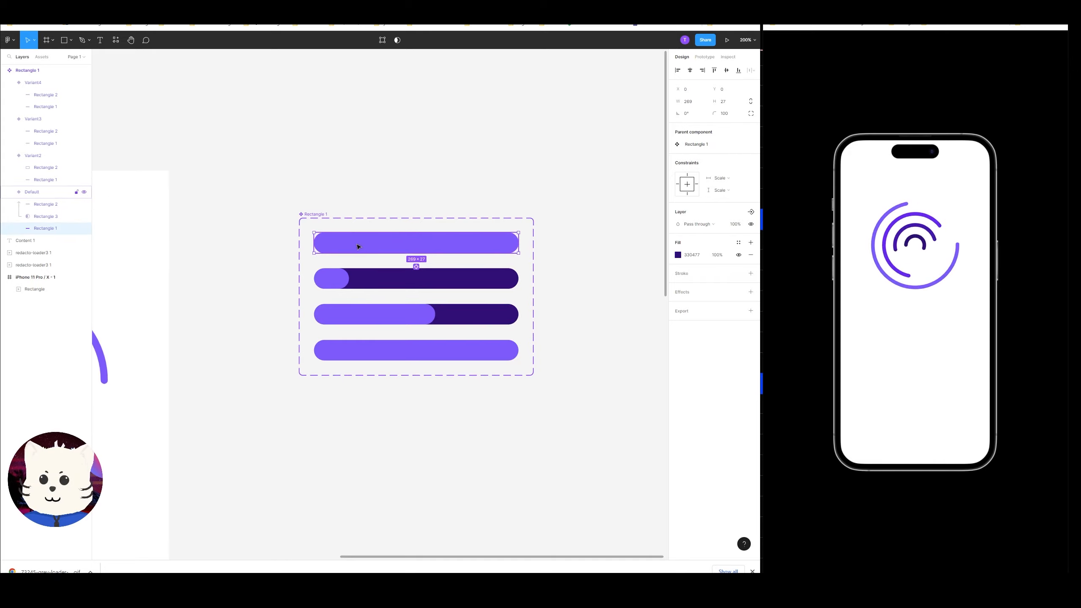
left_click(364, 261)
left_click(371, 244)
Rename the default variant's layers to BG, Mask and Load.
left_click(48, 216)
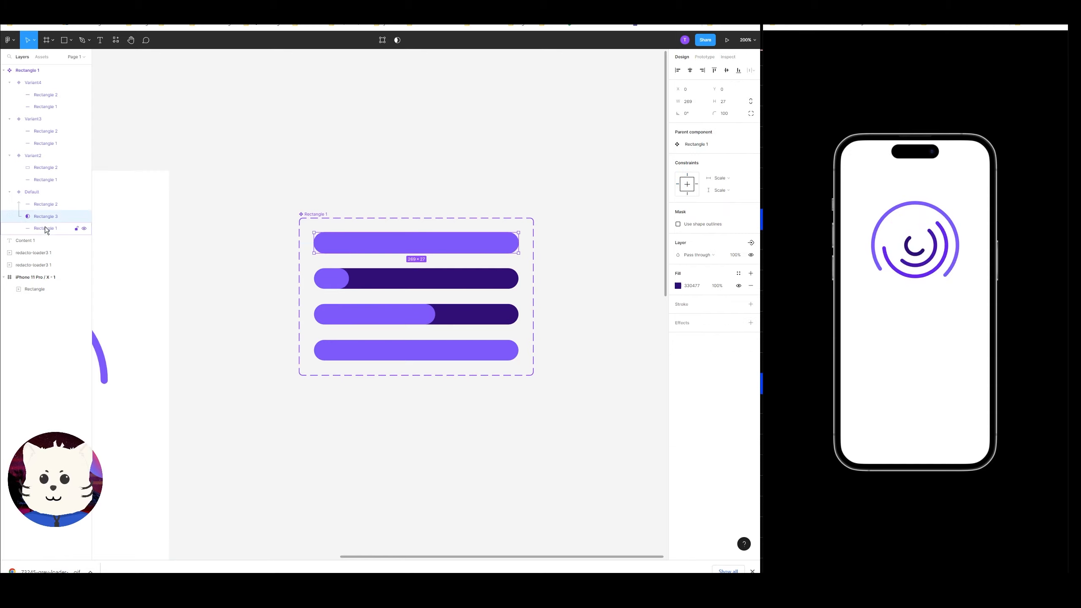
double_click(46, 229)
type("BG")
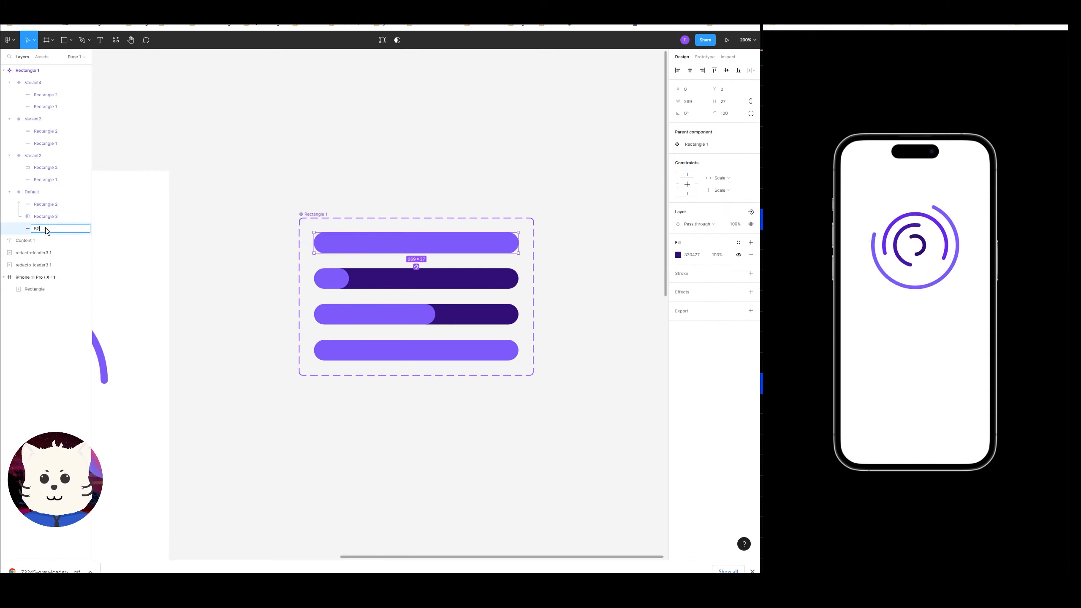
key("Return")
double_click(46, 214)
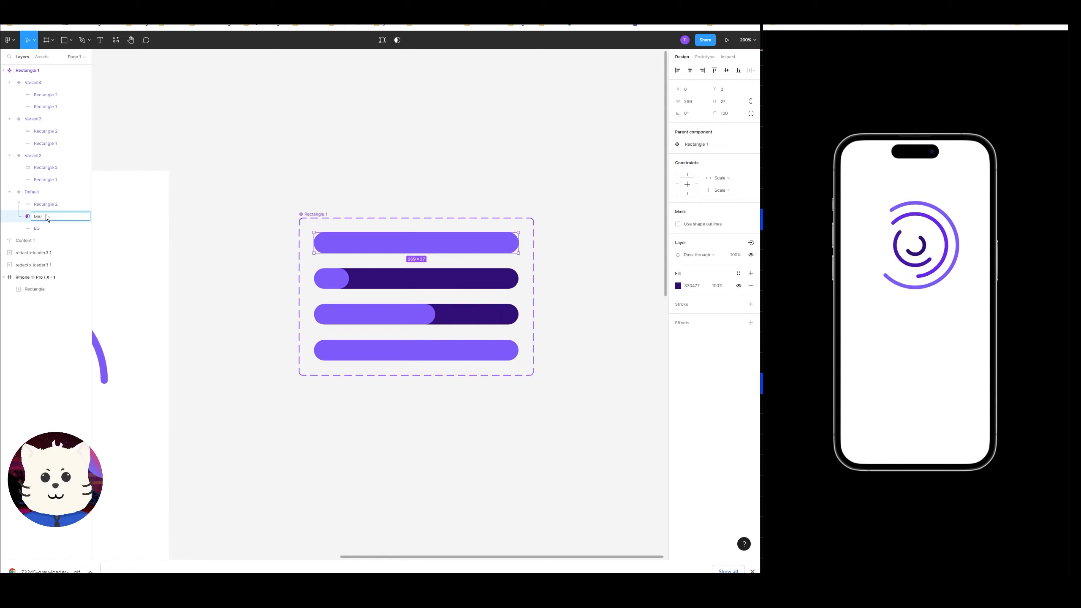
type("Mask")
key("Return")
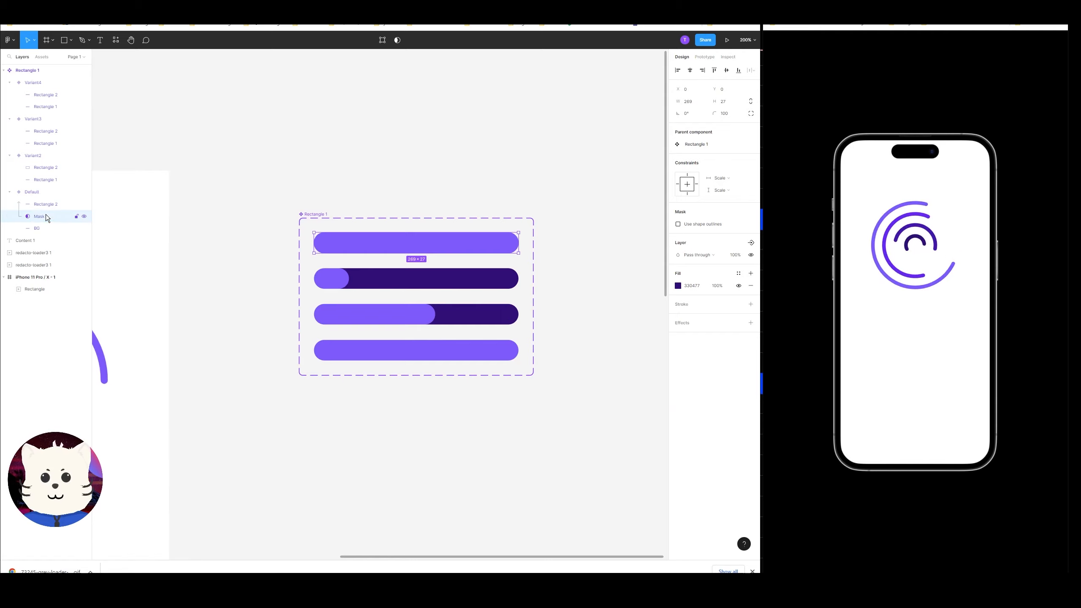
double_click(46, 207)
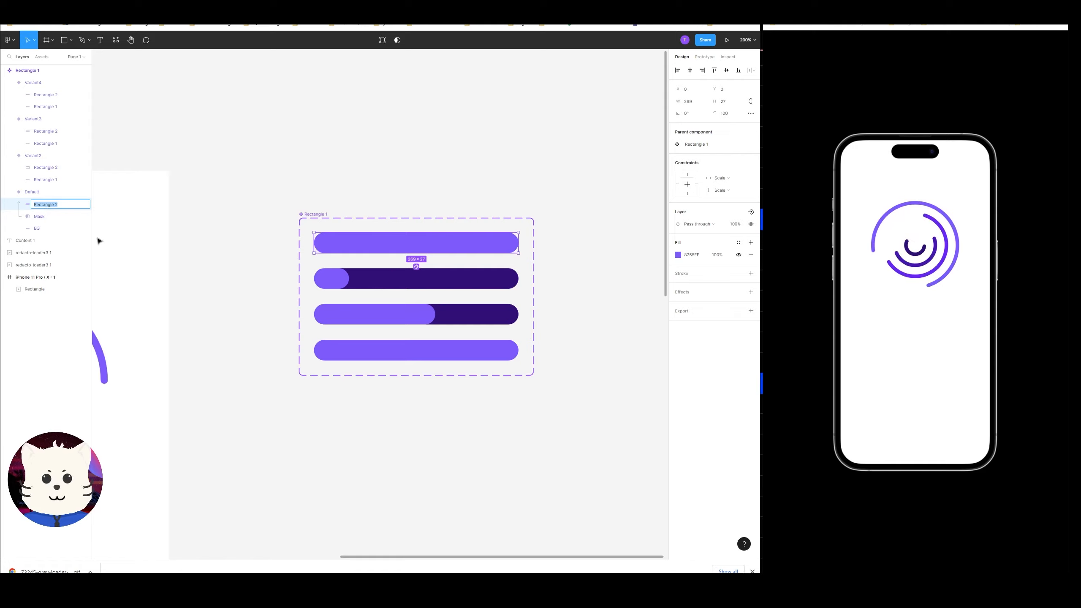
type("Load")
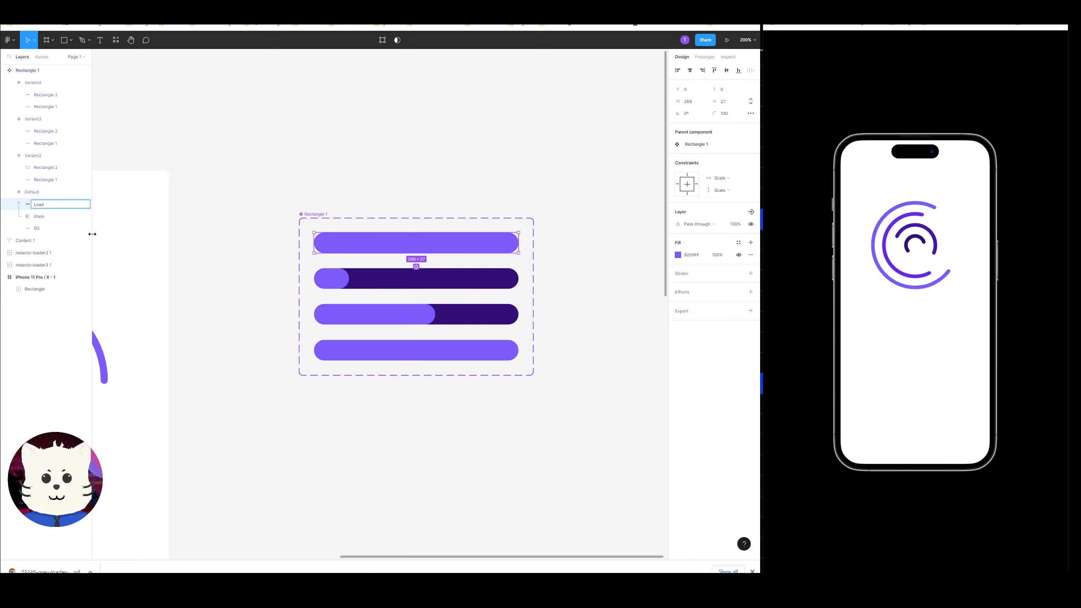
key("Return")
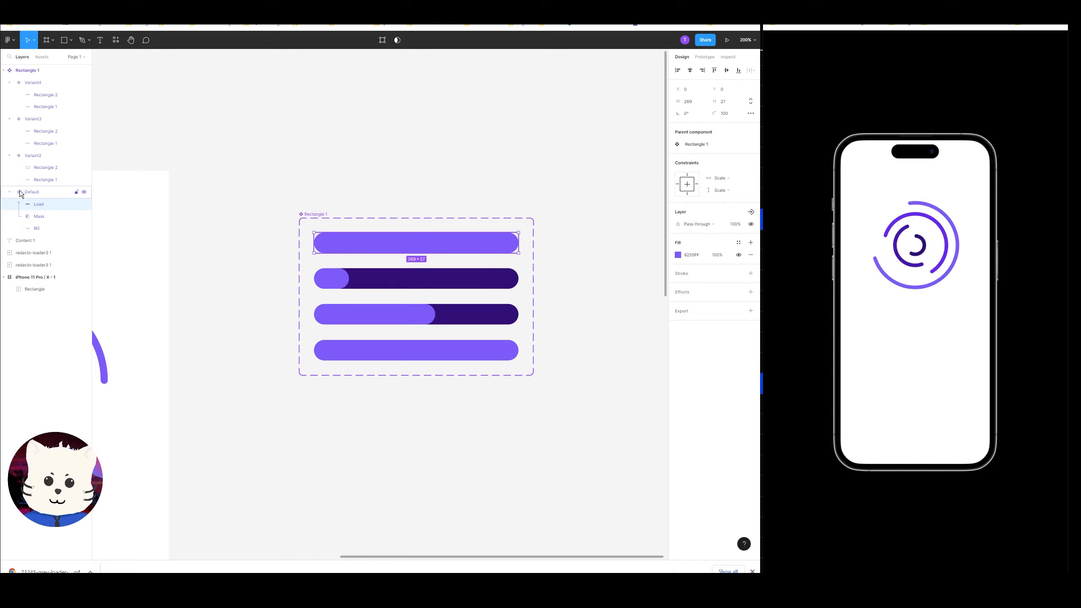
Replace the three other variants with copies of the renamed default variant.
left_click(367, 278)
left_click(400, 319, "shift")
left_click(395, 356, "shift")
key("Delete")
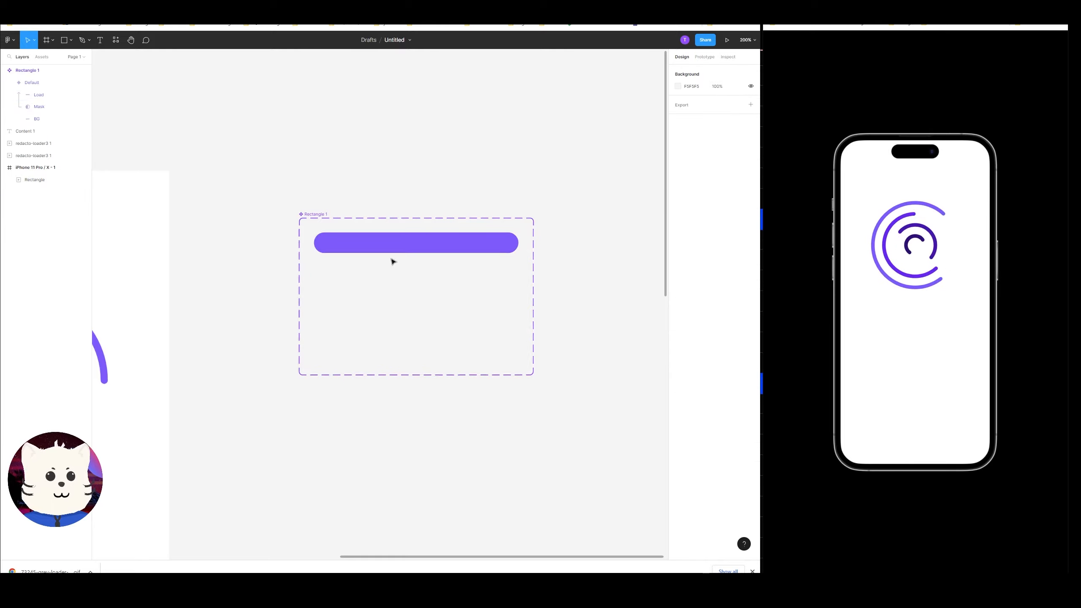
left_click(387, 249)
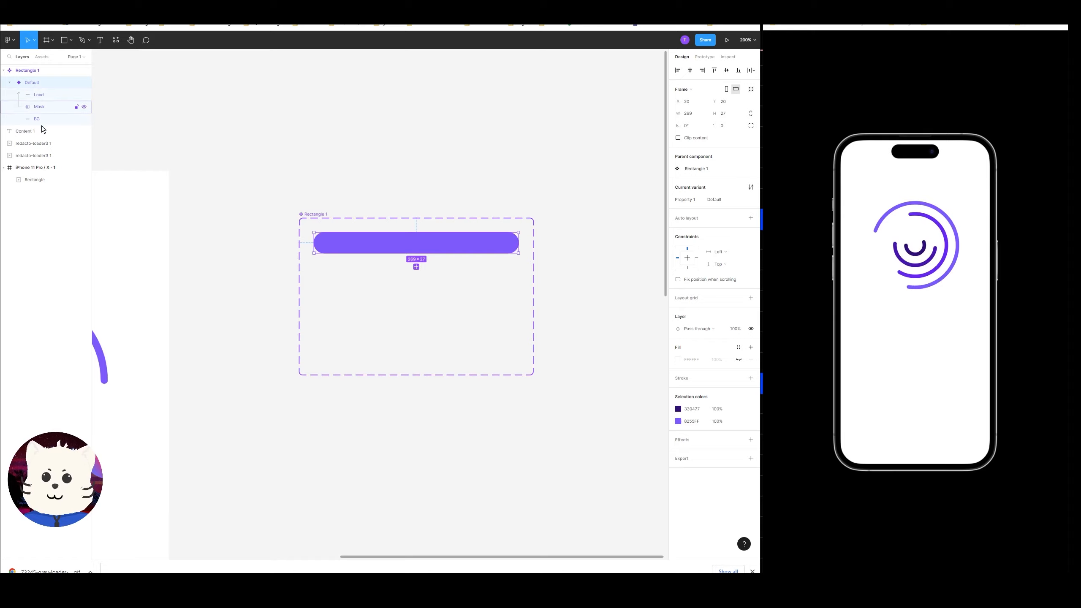
left_click(10, 84)
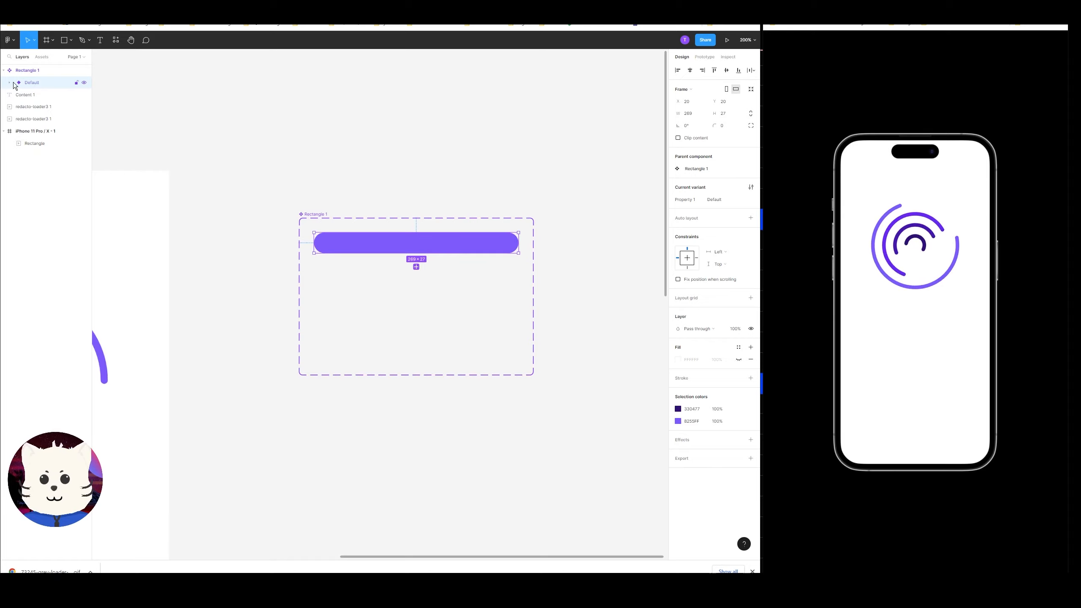
left_click(9, 83)
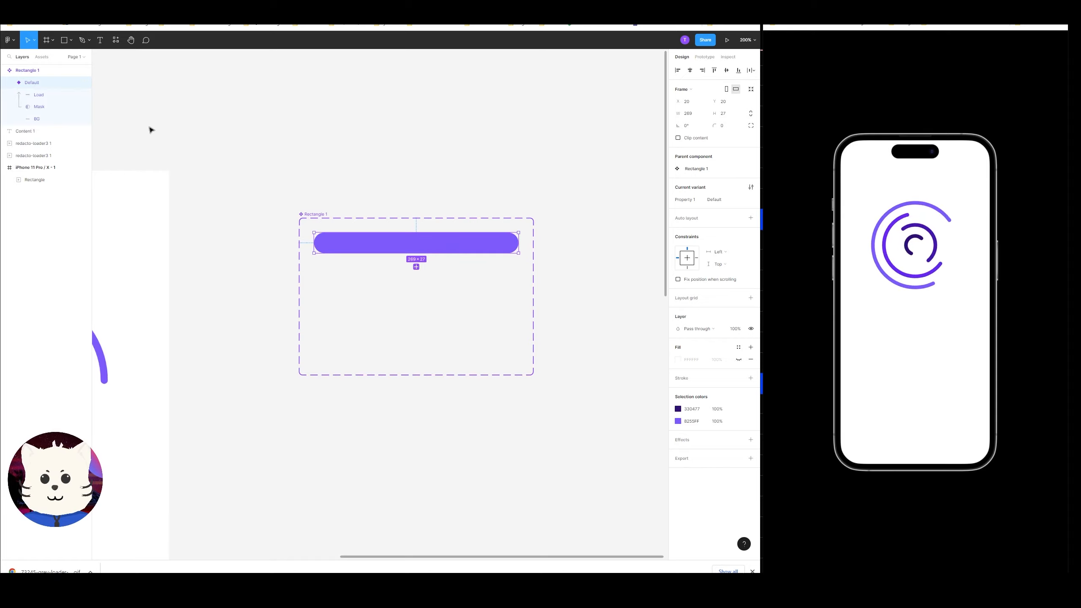
left_click(10, 84)
left_click(416, 267)
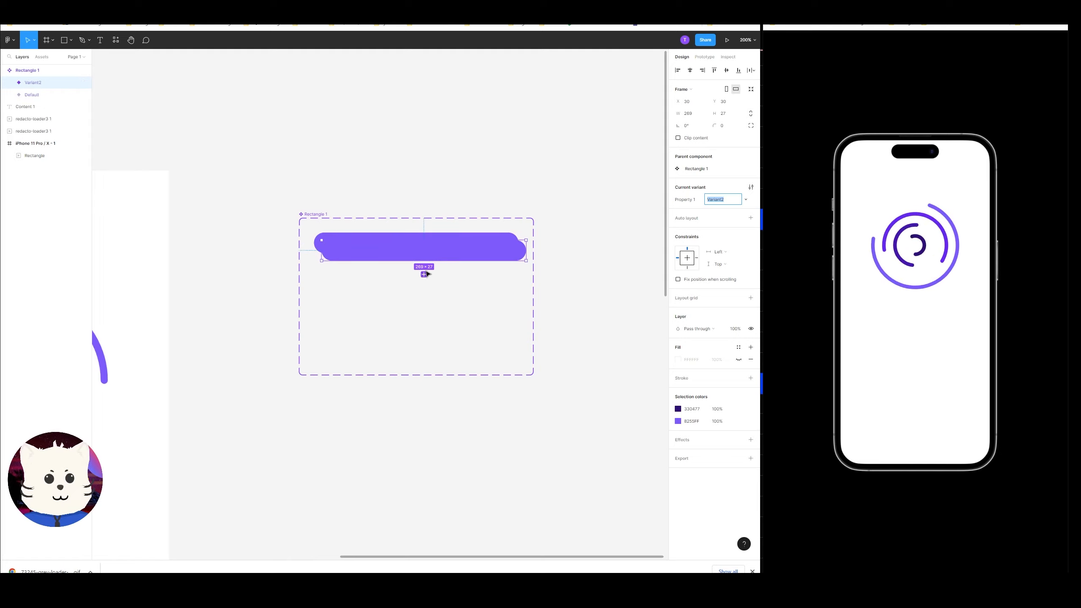
key("ctrl+z")
left_click_drag(389, 247, 385, 343, "alt")
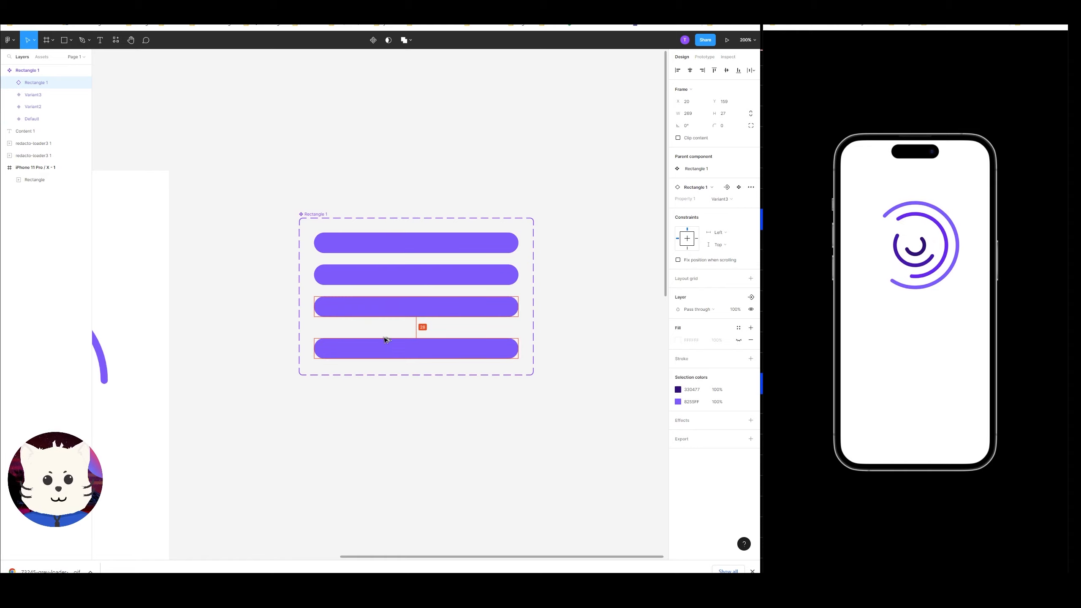
Nudge the default variant's Load bar left to x -310.
left_click(388, 249)
double_click(388, 249)
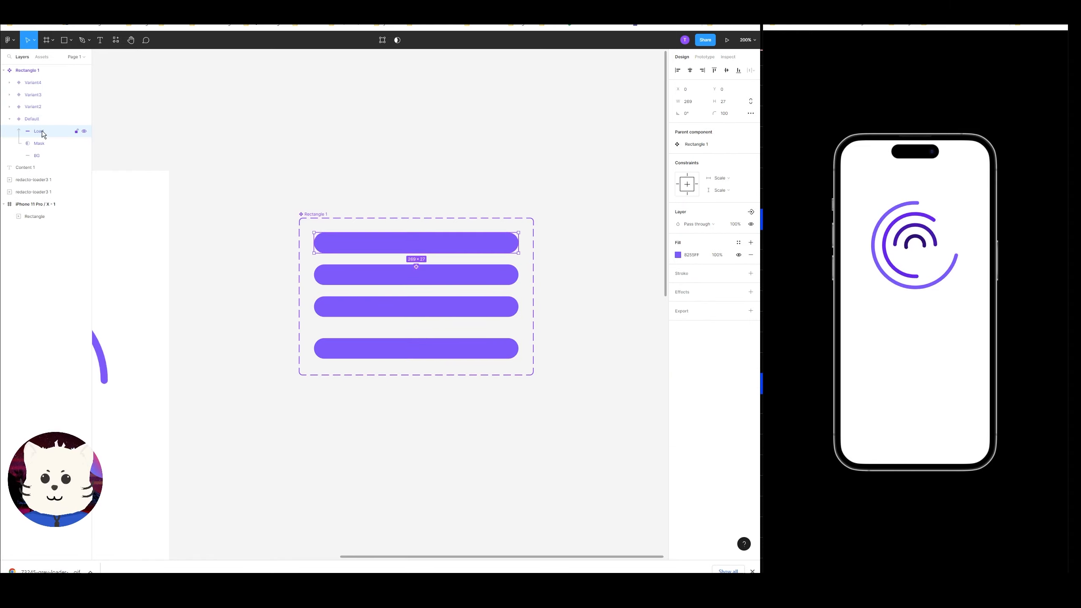
key("shift+Left")
key("shift+Left")
key("shift+Left")
key("shift+Left")
key("shift+Left")
key("shift+Left")
key("shift+Left")
key("shift+Left")
key("shift+Left")
key("shift+Left")
key("shift+Left")
key("shift+Left")
key("shift+Left")
key("shift+Left")
key("shift+Left")
key("shift+Left")
key("shift+Left")
key("shift+Left")
key("shift+Left")
key("shift+Left")
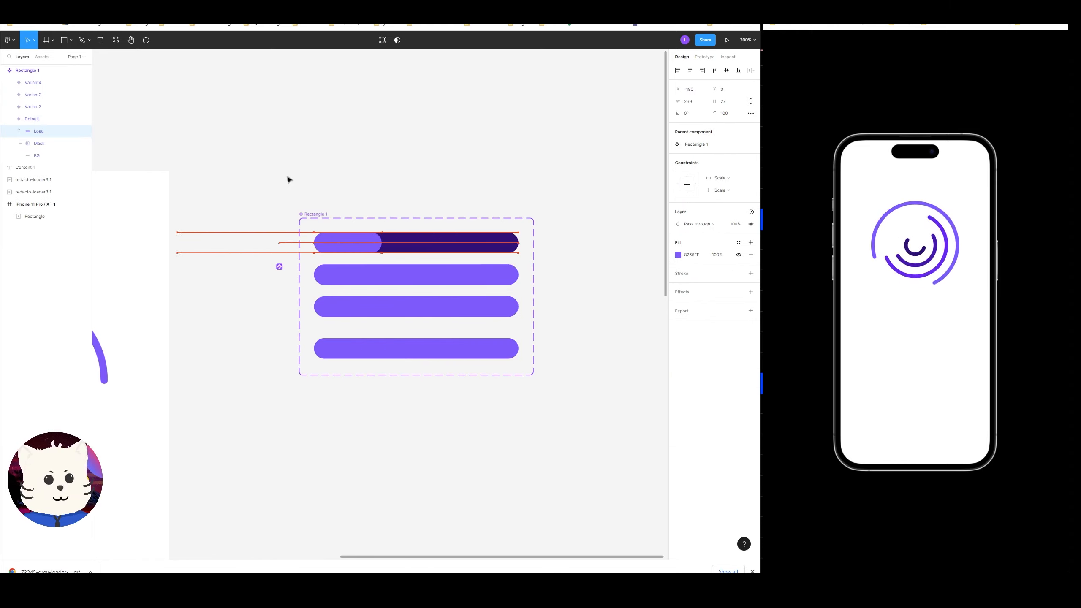
key("shift+Left")
key("shift+Left")
key("shift+Left")
key("shift+Left")
key("shift+Left")
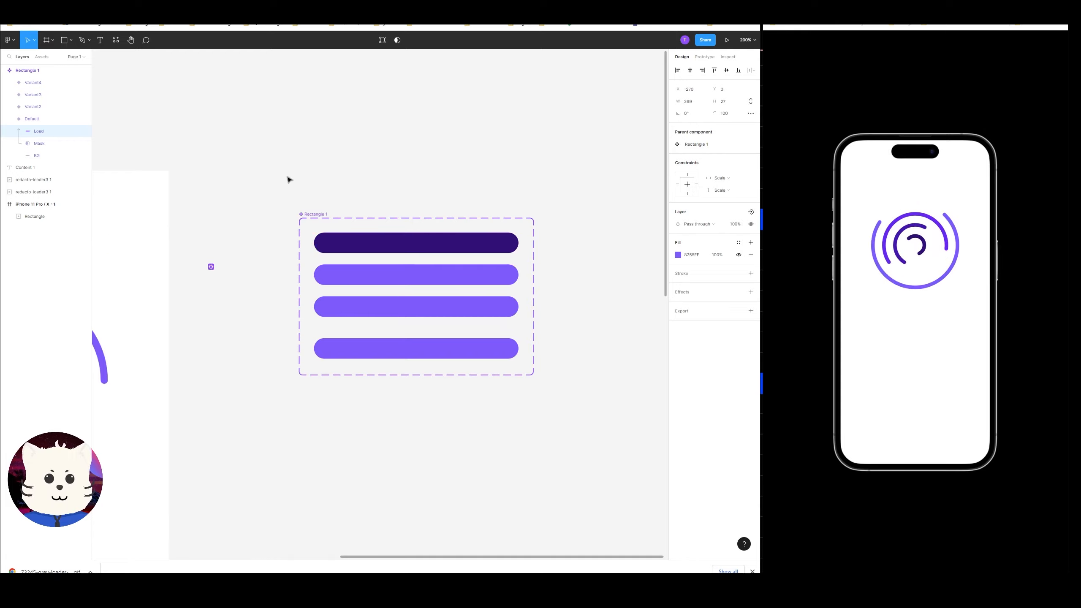
Nudge the second variant's Load bar left to about x -210.
double_click(420, 279)
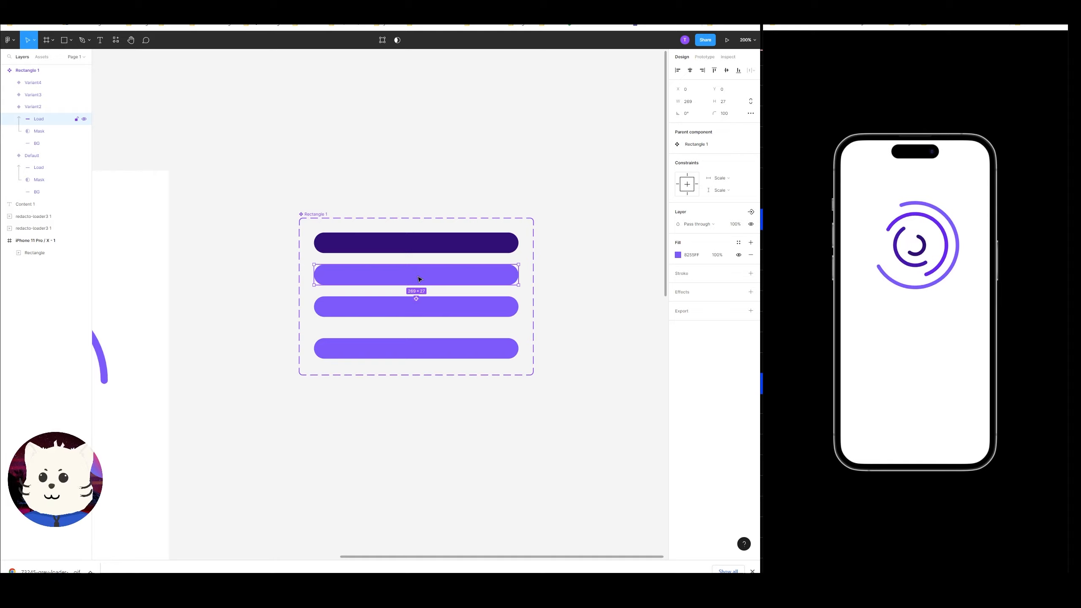
key("shift+Left")
key("shift+Left")
key("shift+Left")
key("shift+Left")
key("shift+Left")
key("shift+Left")
key("shift+Left")
key("shift+Left")
key("shift+Left")
key("shift+Left")
key("shift+Left")
key("shift+Left")
key("shift+Left")
key("shift+Left")
key("shift+Left")
key("shift+Left")
key("shift+Left")
key("shift+Left")
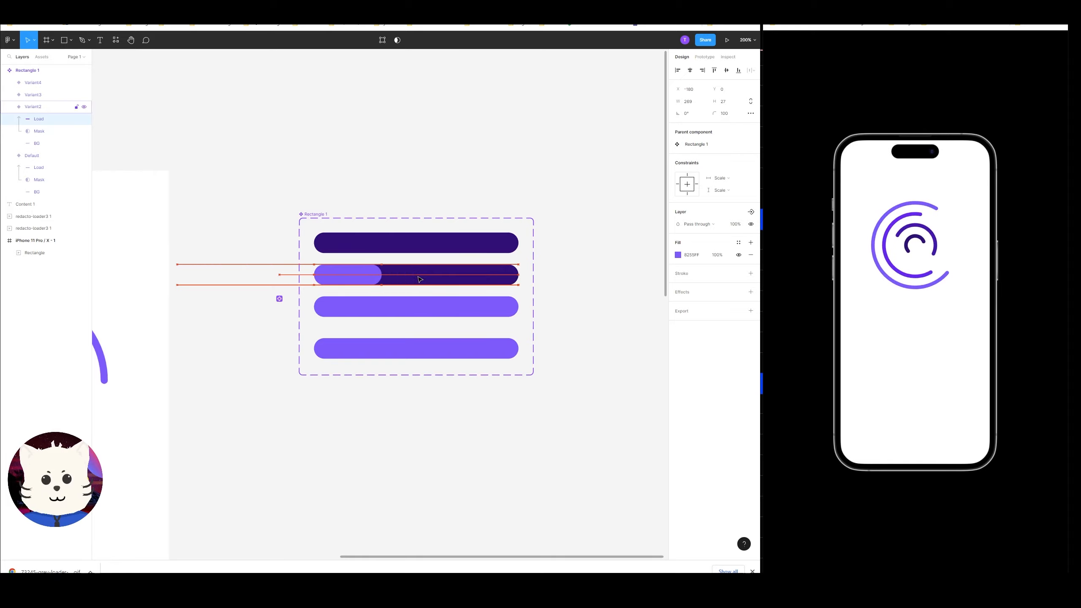
key("shift+Left")
key("shift+Left")
key("shift+Left")
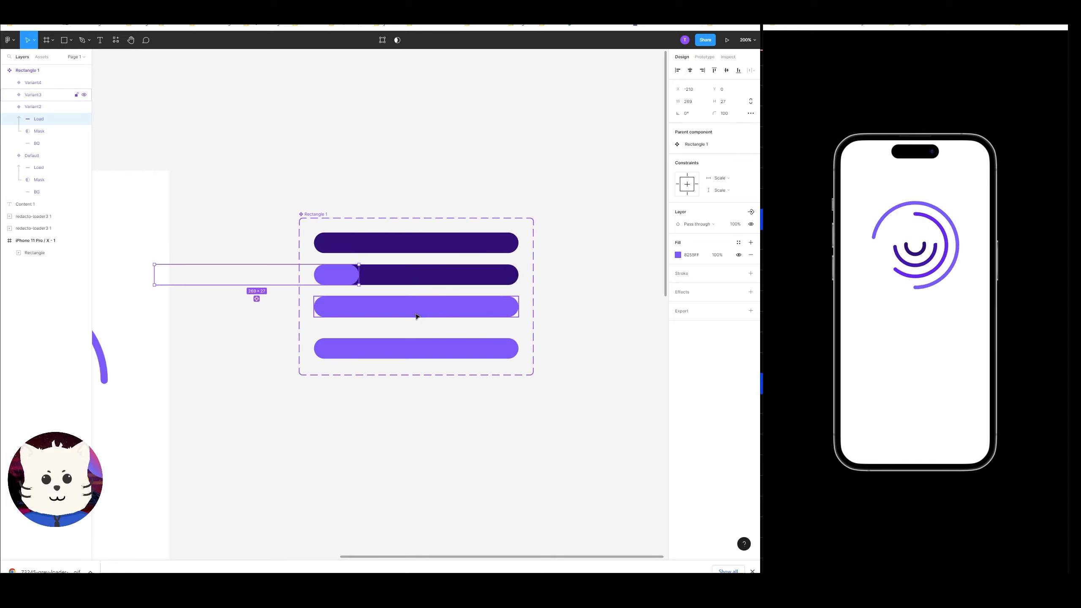
Nudge the third variant's Load bar left to x -140.
double_click(416, 315)
key("shift+Left")
key("shift+Left")
key("shift+Left")
key("shift+Left")
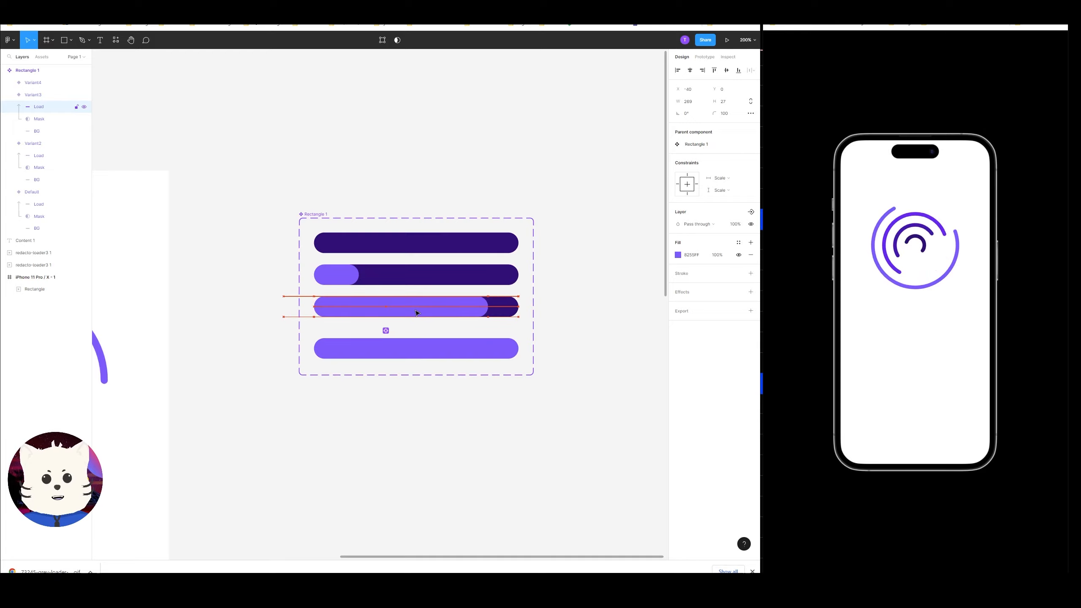
key("shift+Left")
key("shift+Left")
key("shift+Left")
key("shift+Left")
key("shift+Left")
key("shift+Left")
key("shift+Left")
key("shift+Left")
key("shift+Left")
key("shift+Left")
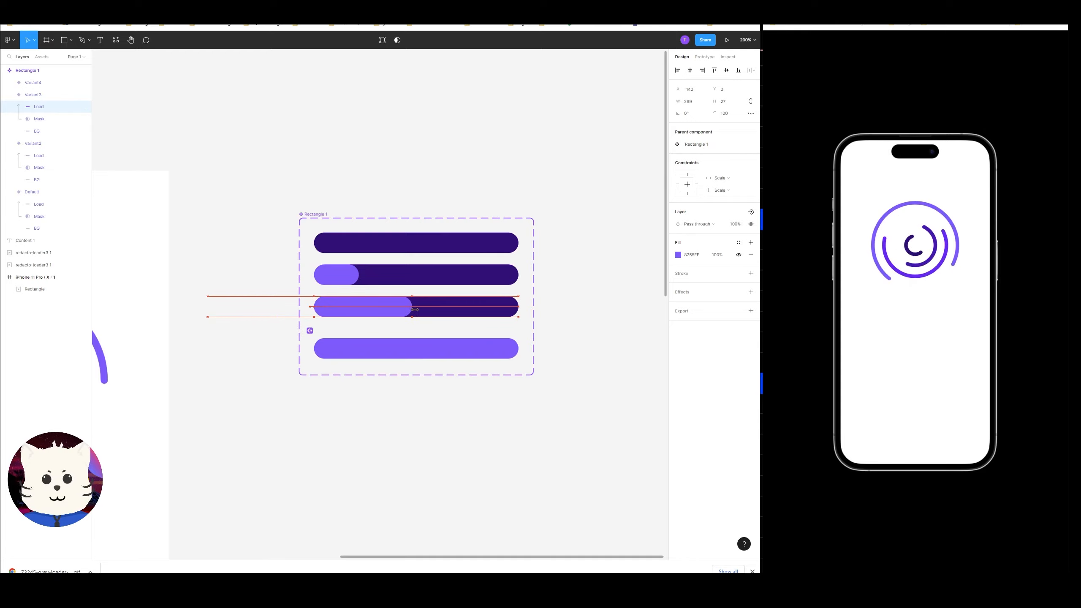
double_click(446, 348)
left_click(457, 448)
left_click_drag(428, 438, 452, 416)
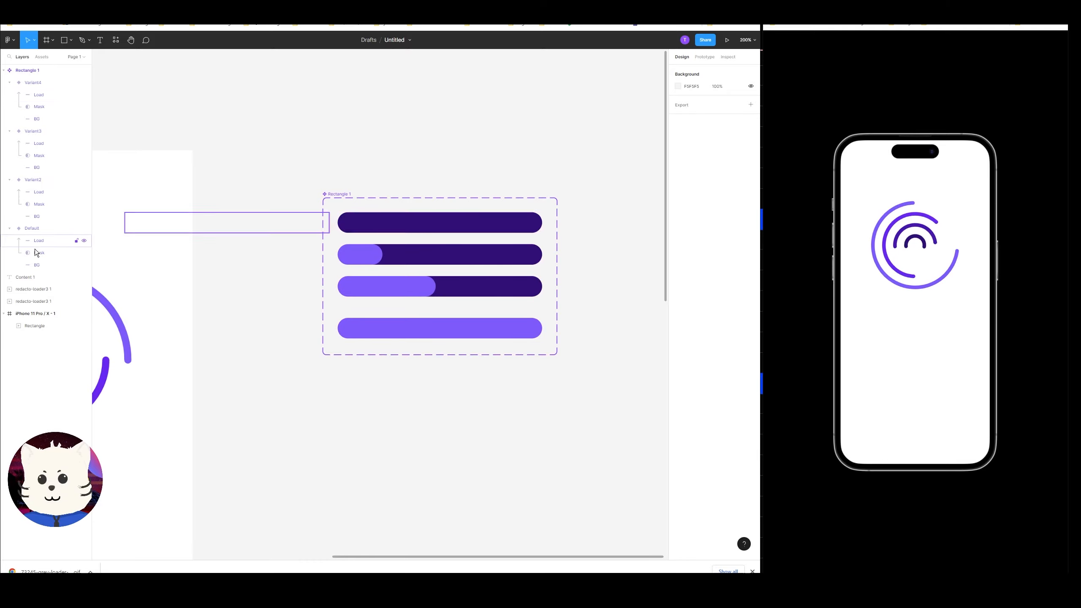
left_click_drag(475, 127, 460, 159)
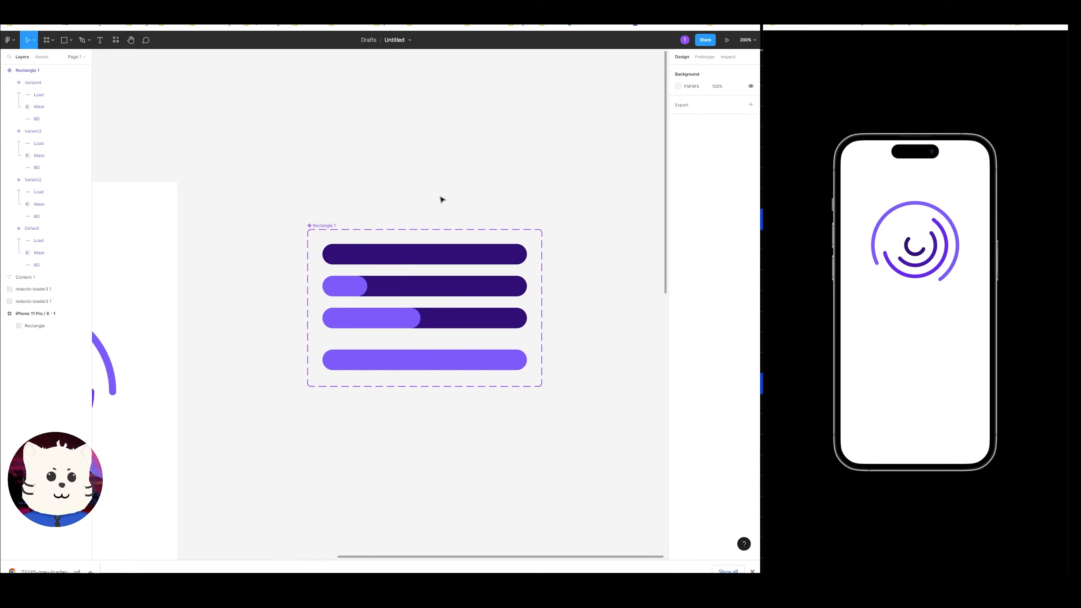
Add a prototype interaction on the default variant that changes it to Variant2.
left_click(431, 251)
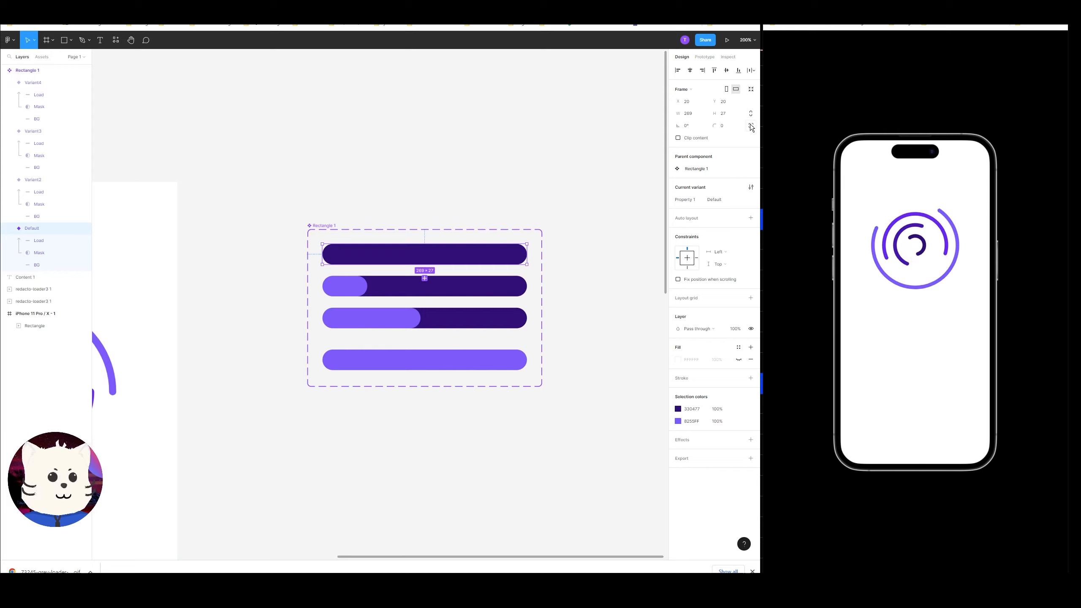
left_click(704, 57)
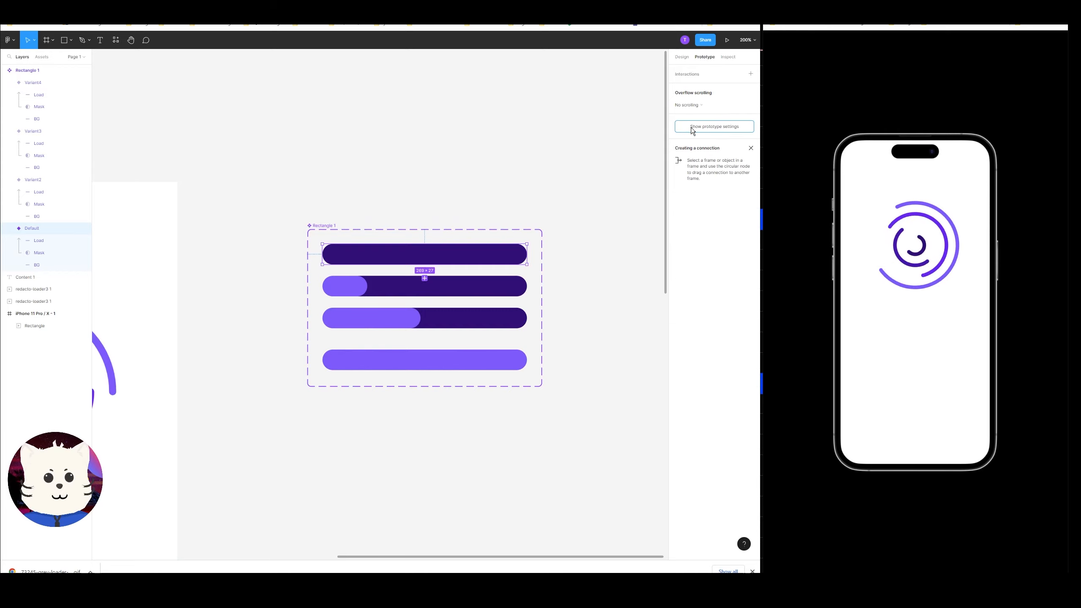
left_click(750, 74)
left_click(687, 86)
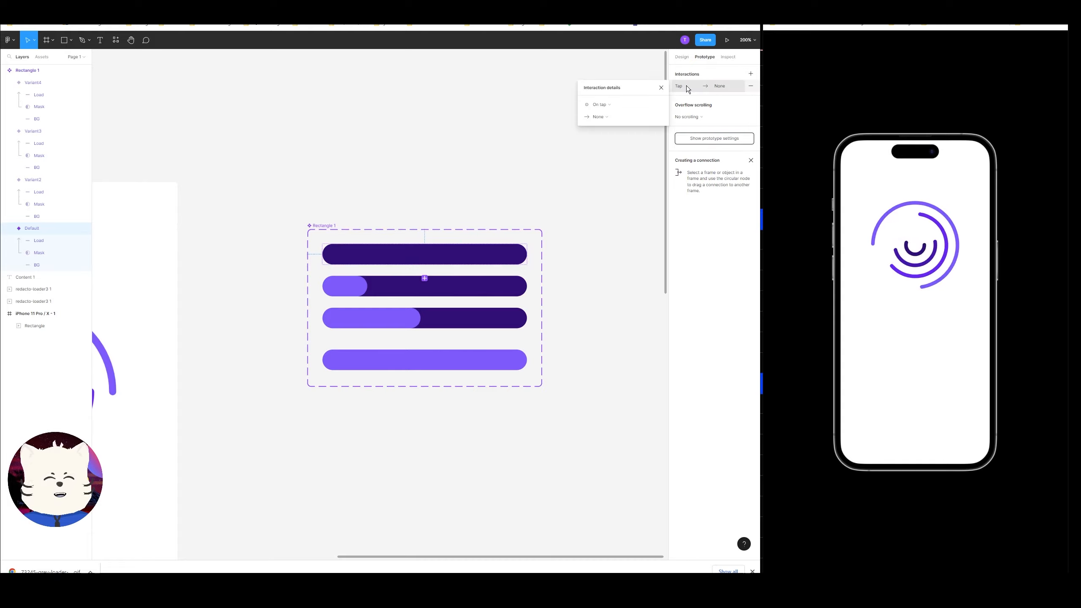
left_click(611, 103)
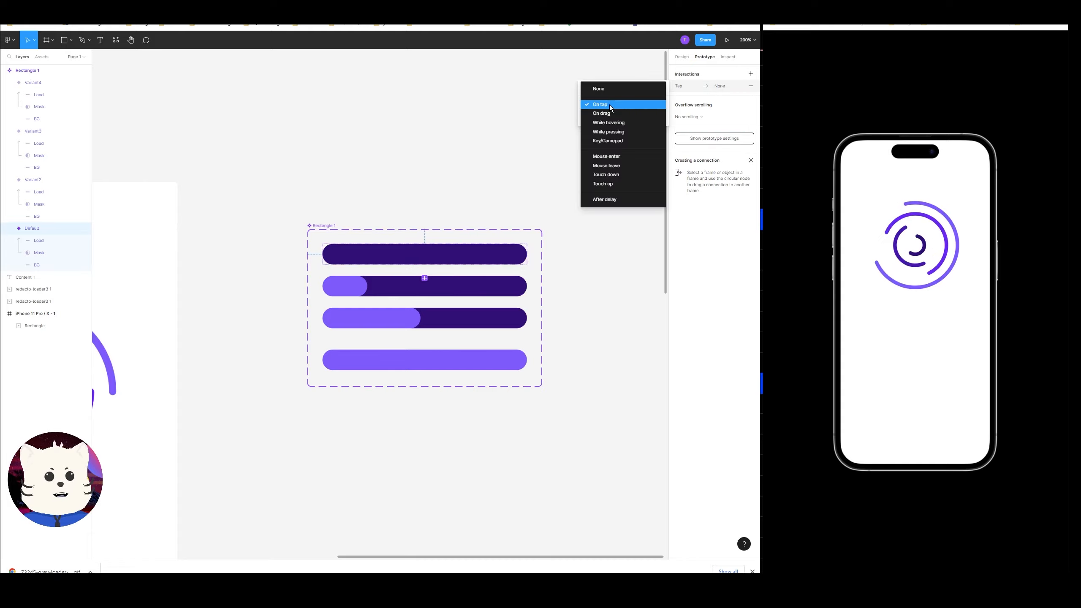
left_click(608, 200)
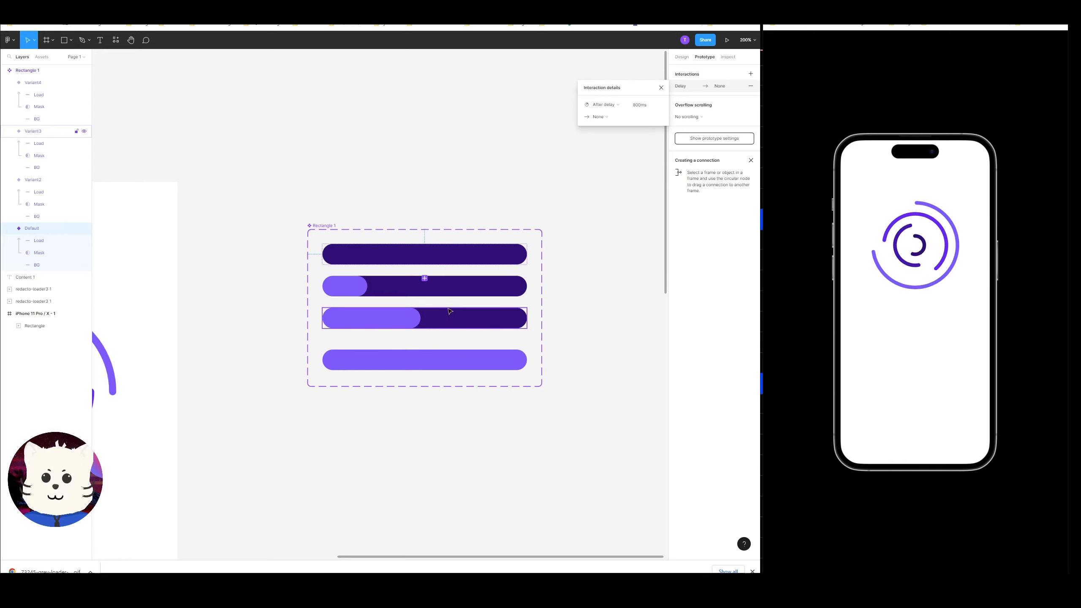
left_click(524, 265)
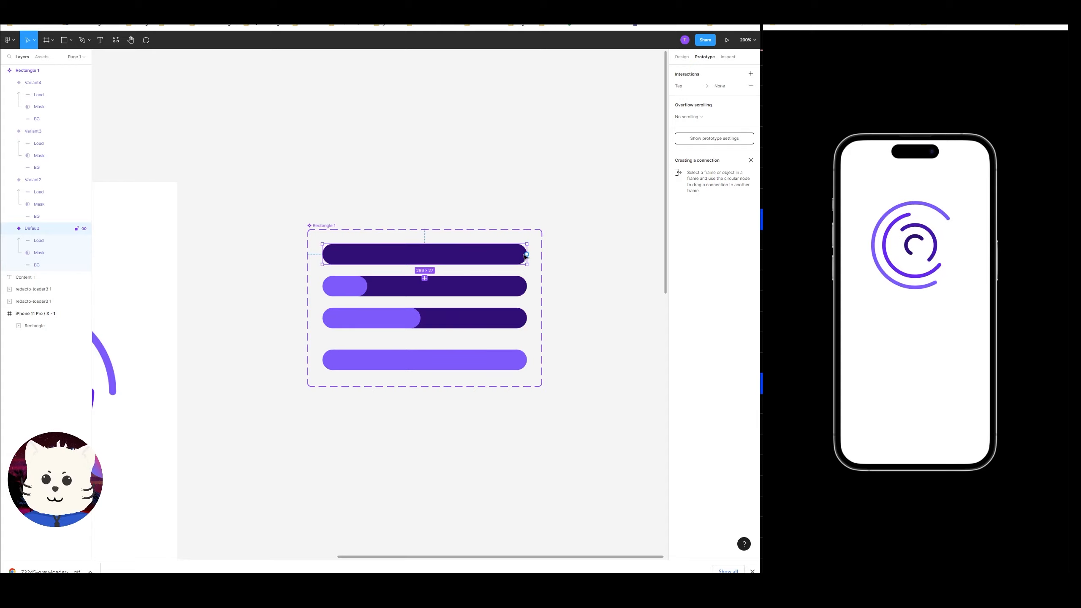
left_click_drag(503, 297, 503, 297)
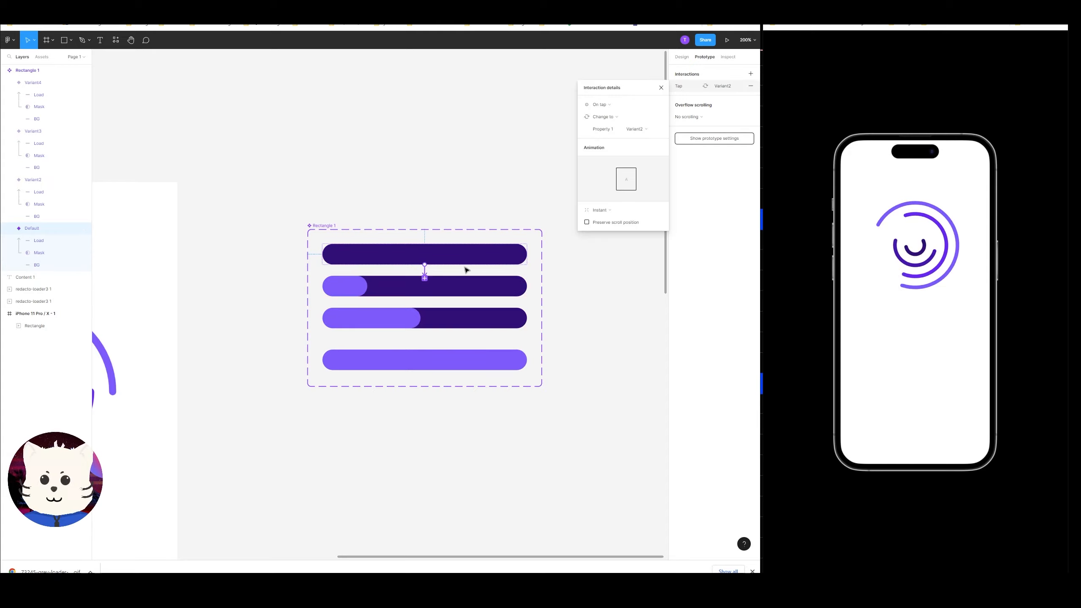
Change the default variant's interaction to trigger After delay and animate with Smart animate.
left_click(603, 103)
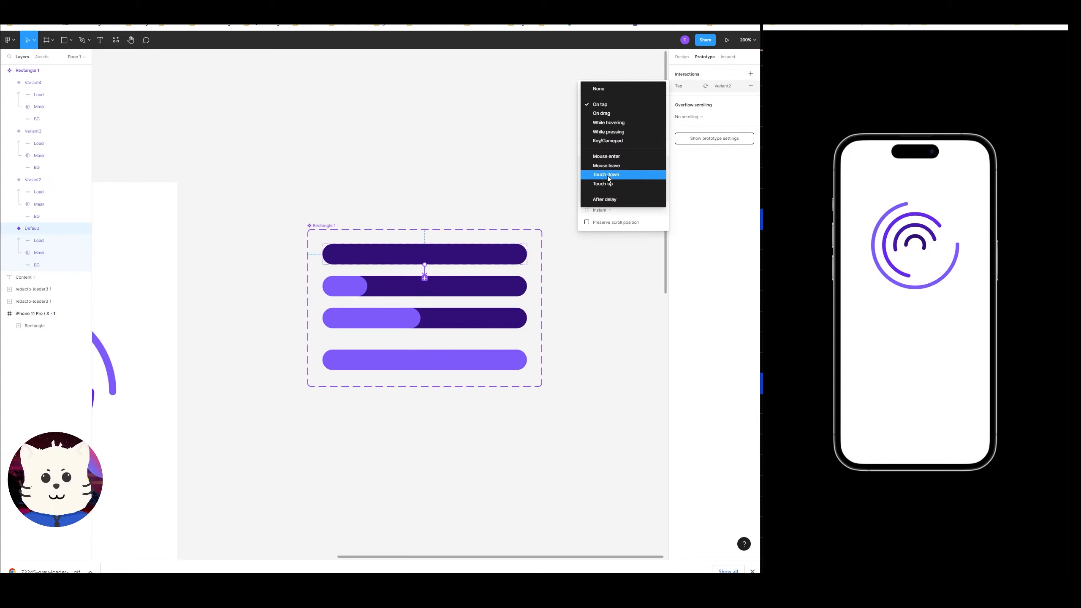
left_click(607, 176)
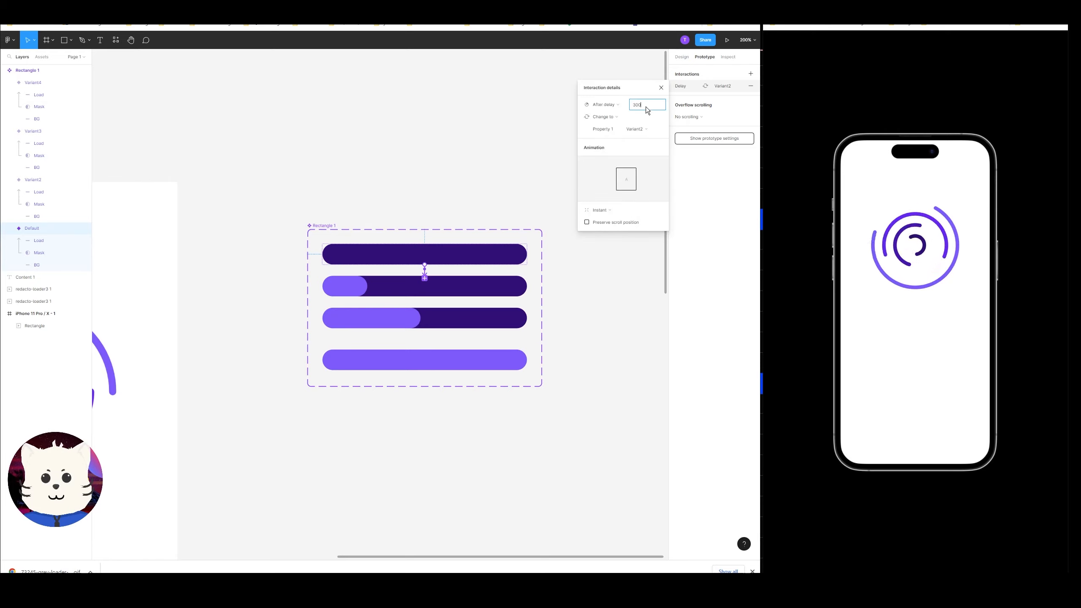
left_click(605, 210)
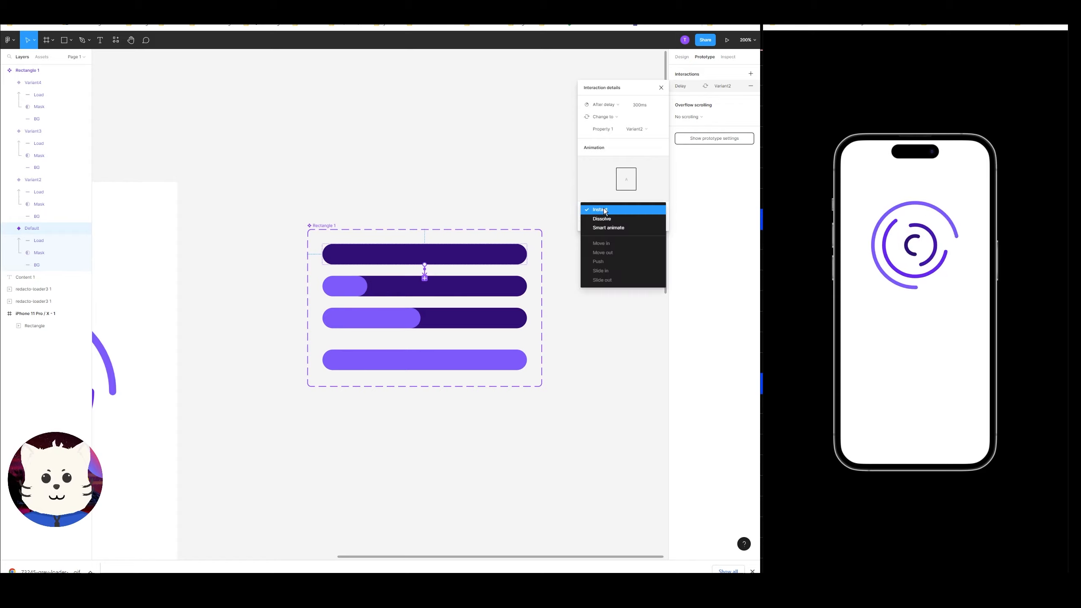
left_click(617, 228)
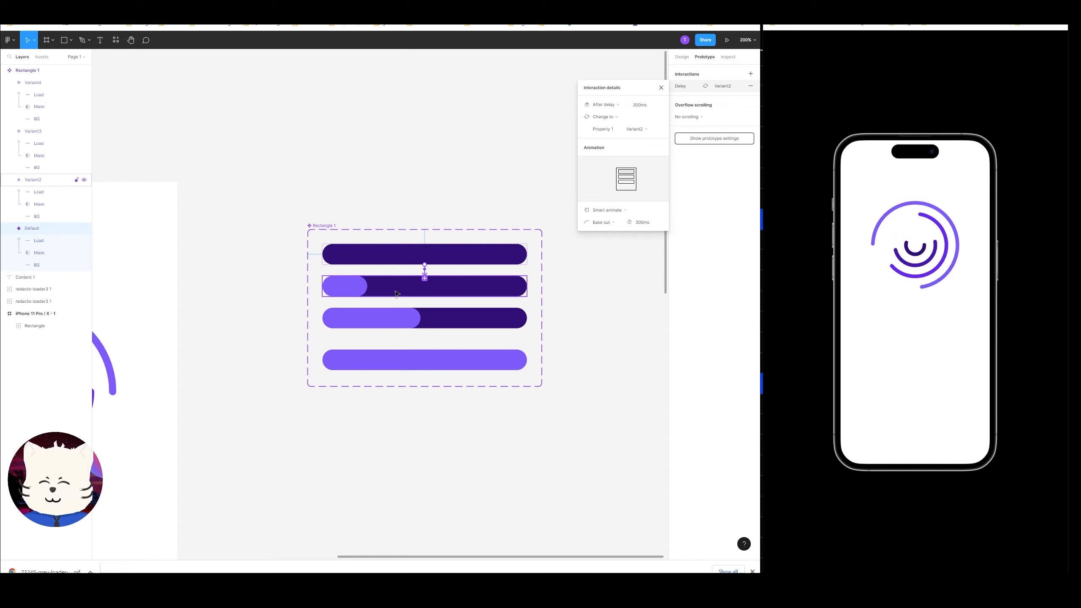
Connect Variant2 to Variant3 with an After delay trigger of 600 ms.
left_click(432, 293)
left_click_drag(426, 299, 425, 317)
left_click(600, 104)
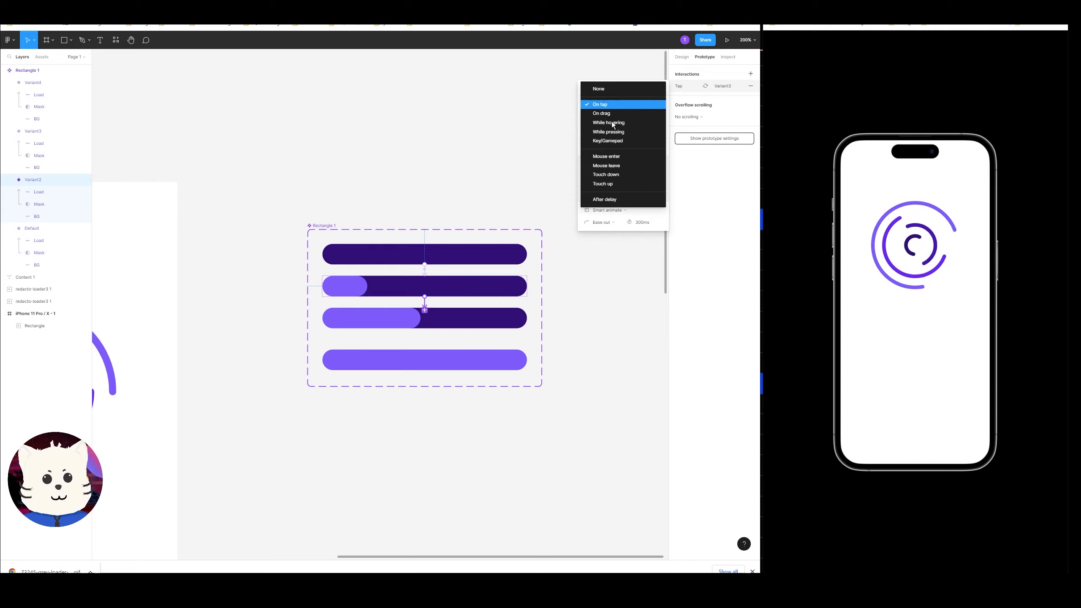
left_click(610, 200)
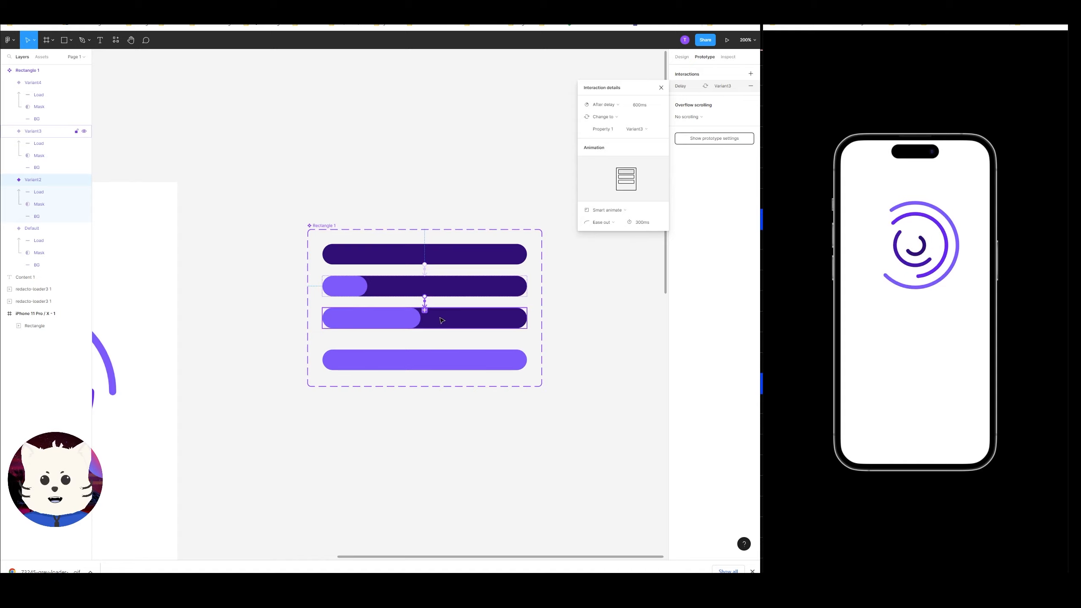
Connect Variant3 to Variant4 with an After delay trigger of 600 ms and Smart animate.
left_click(425, 317)
mouse_move(424, 340)
left_mouse_down()
mouse_move(400, 343)
mouse_move(424, 359)
left_mouse_up()
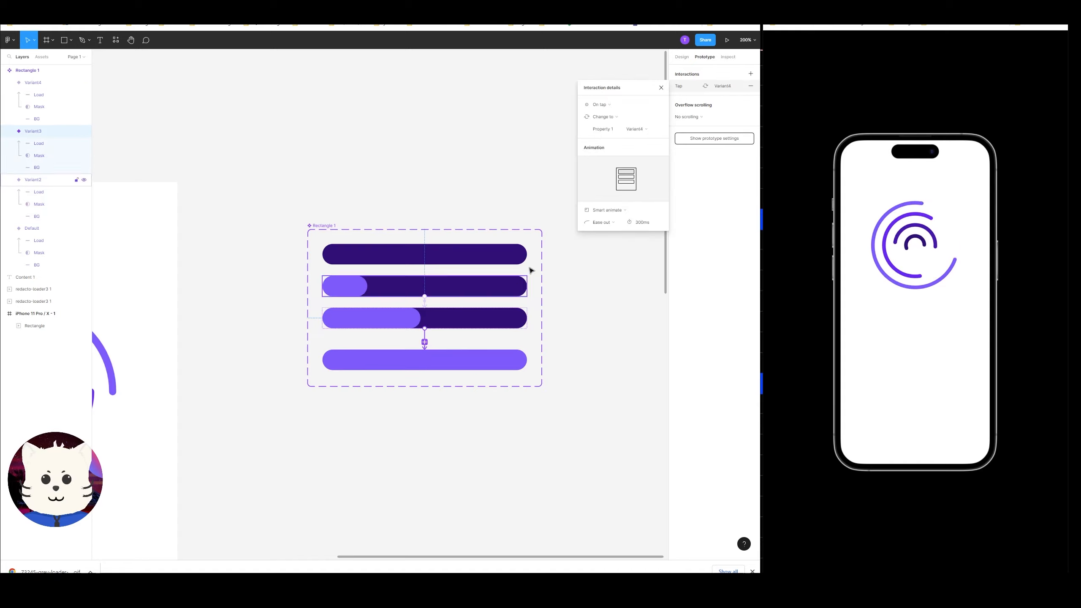
left_click(601, 105)
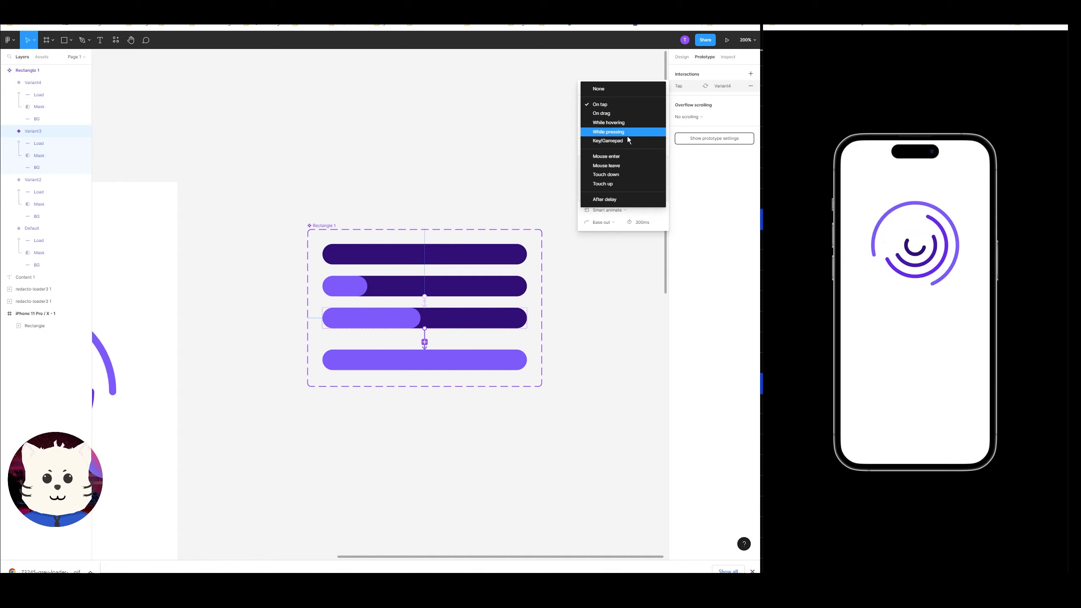
left_click(620, 199)
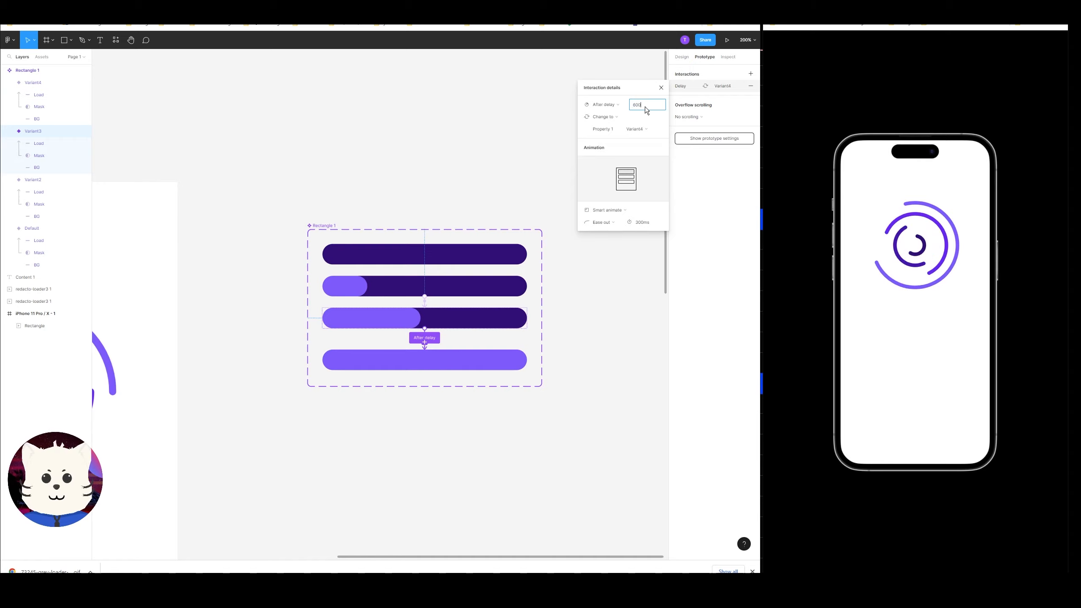
type("600")
key("Return")
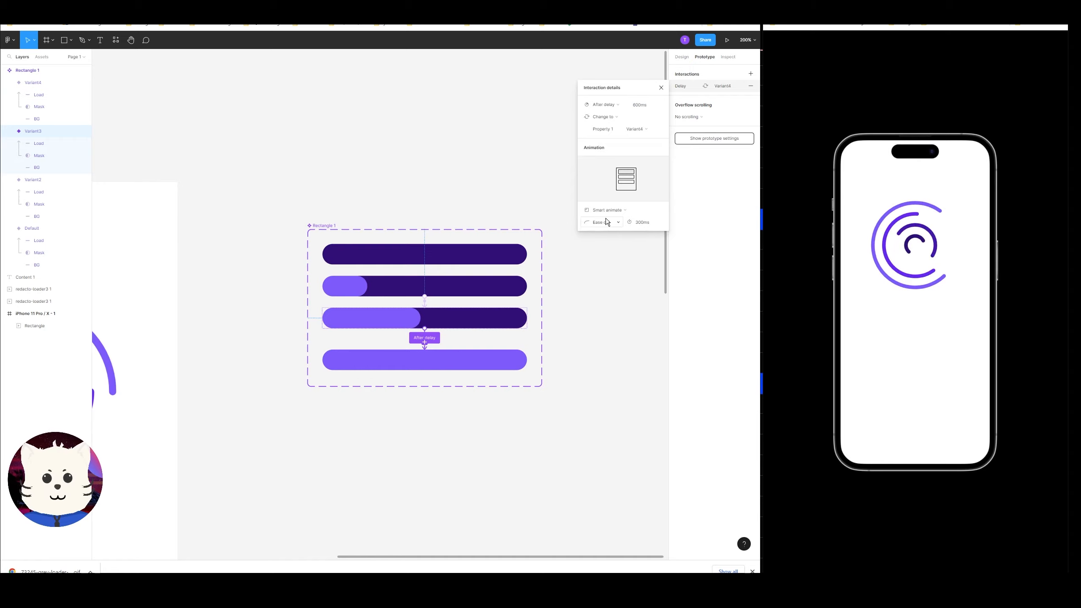
left_click(609, 211)
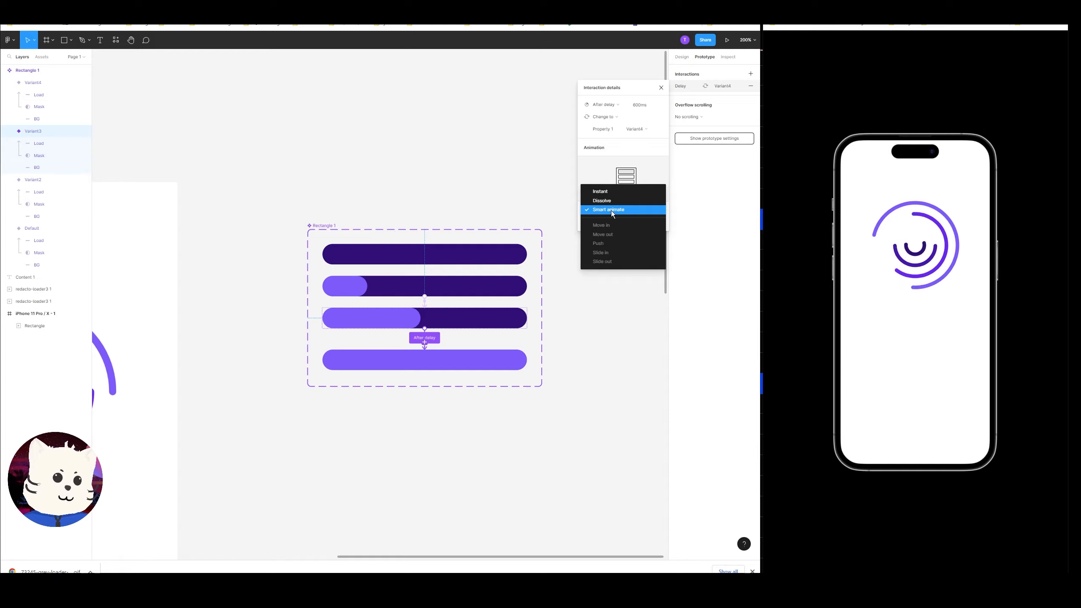
left_click(585, 356)
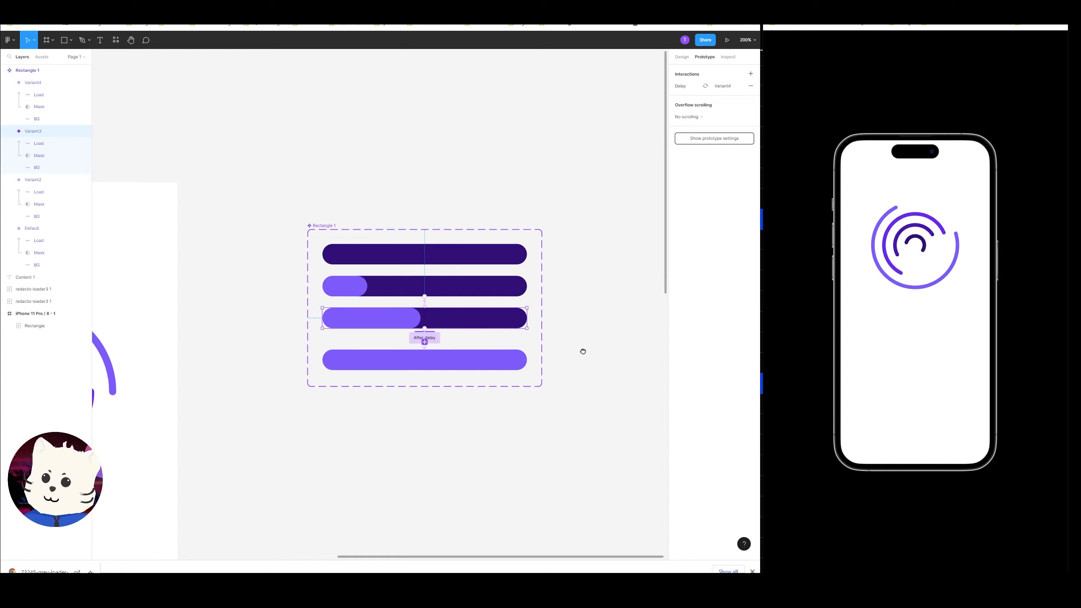
Paste an instance of the progress-bar component onto the canvas below the component set.
left_click_drag(583, 352, 613, 313)
left_click(618, 279)
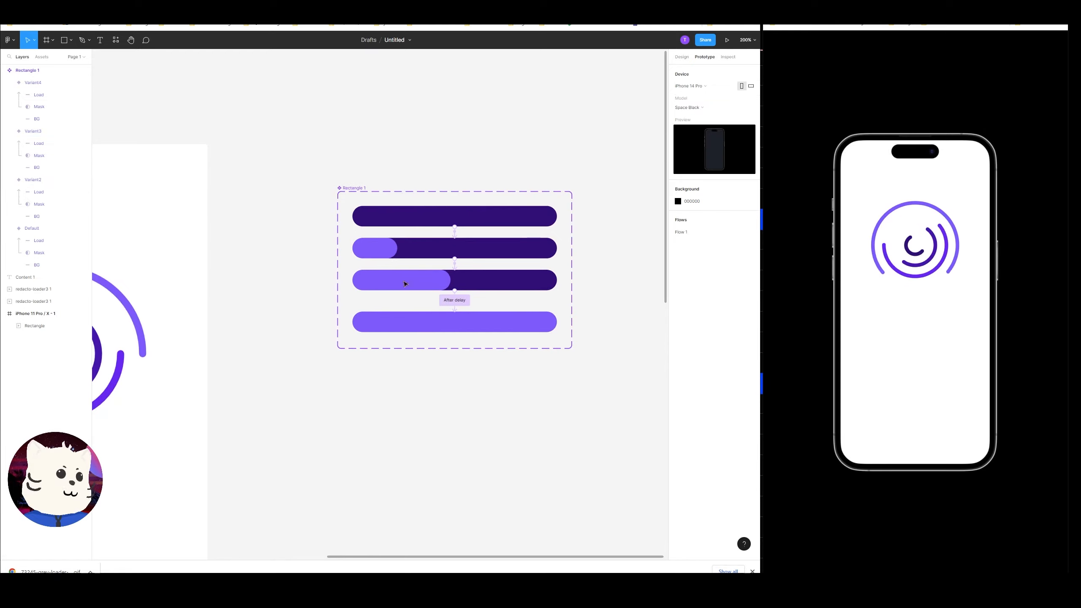
left_click_drag(422, 398, 501, 354)
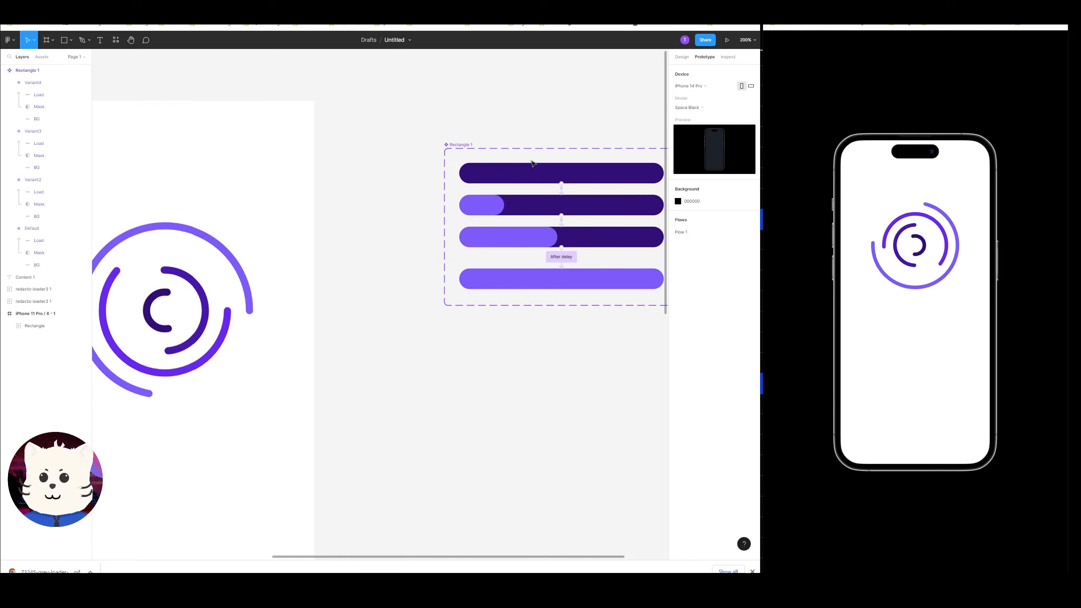
left_click_drag(489, 156, 321, 236)
mouse_move(430, 203)
left_mouse_down()
mouse_move(436, 175)
mouse_move(443, 203)
left_mouse_up()
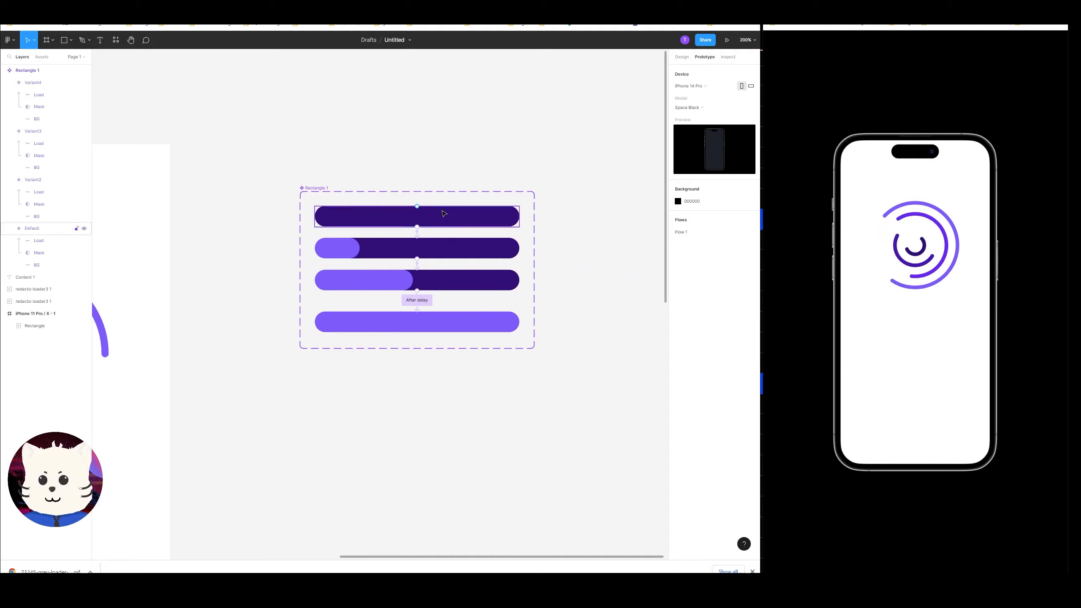
left_click_drag(437, 183, 442, 179)
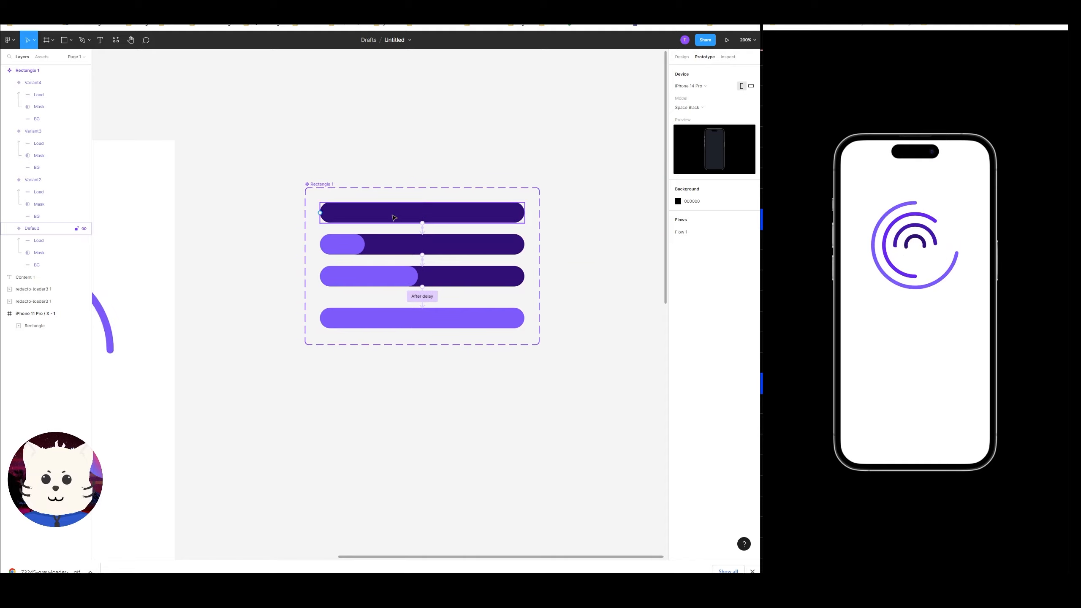
left_click(393, 217)
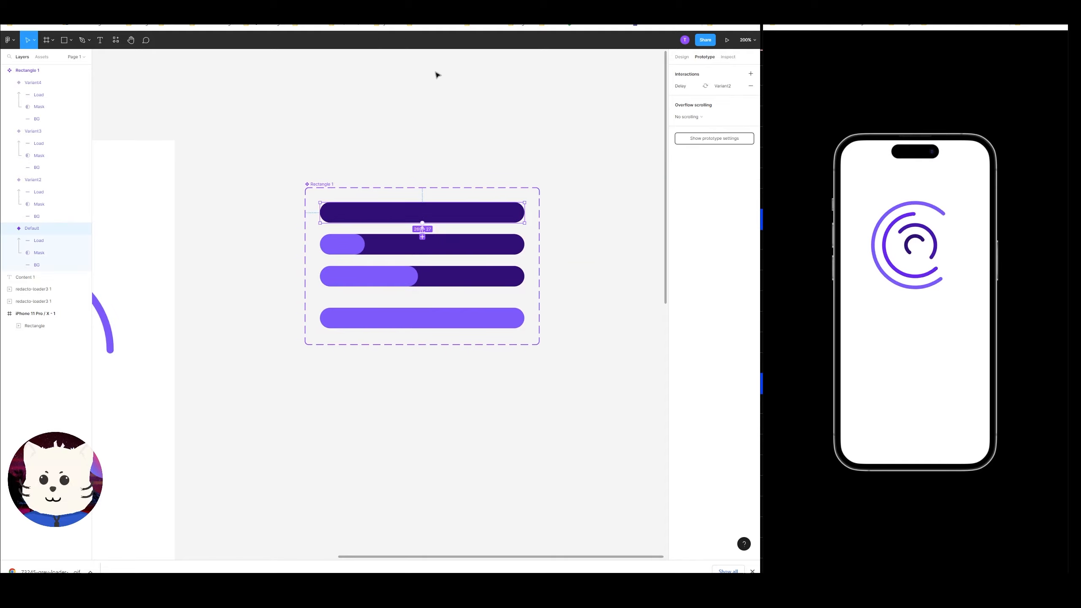
left_click(397, 404)
left_click_drag(400, 401, 463, 229)
key("ctrl+v")
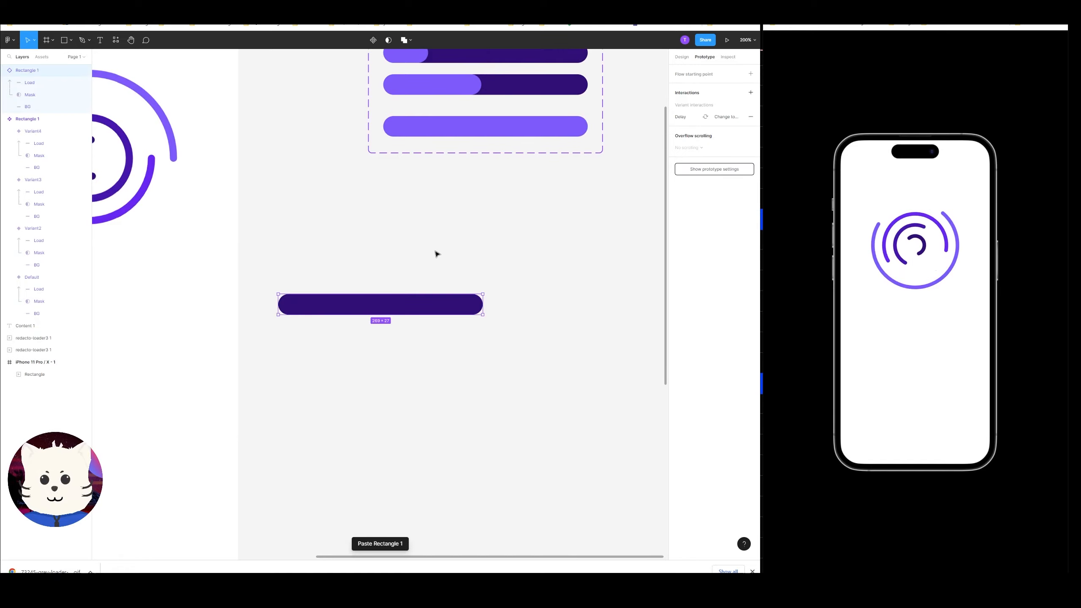
left_click_drag(398, 297, 406, 440)
Create a second progress-bar instance by pulling the default variant out onto the canvas.
left_click(413, 164)
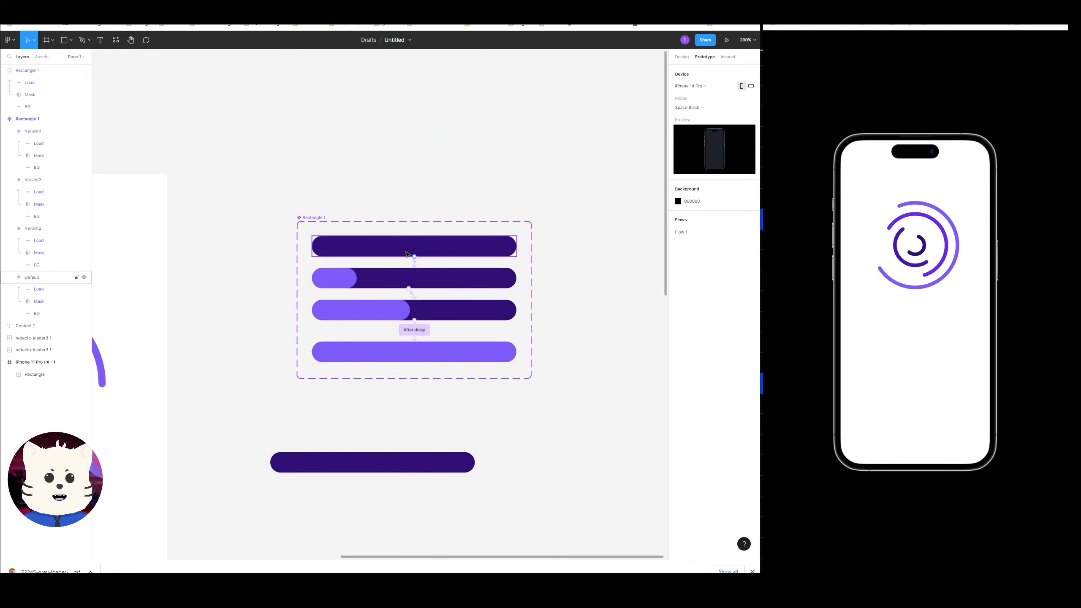
left_click(406, 254)
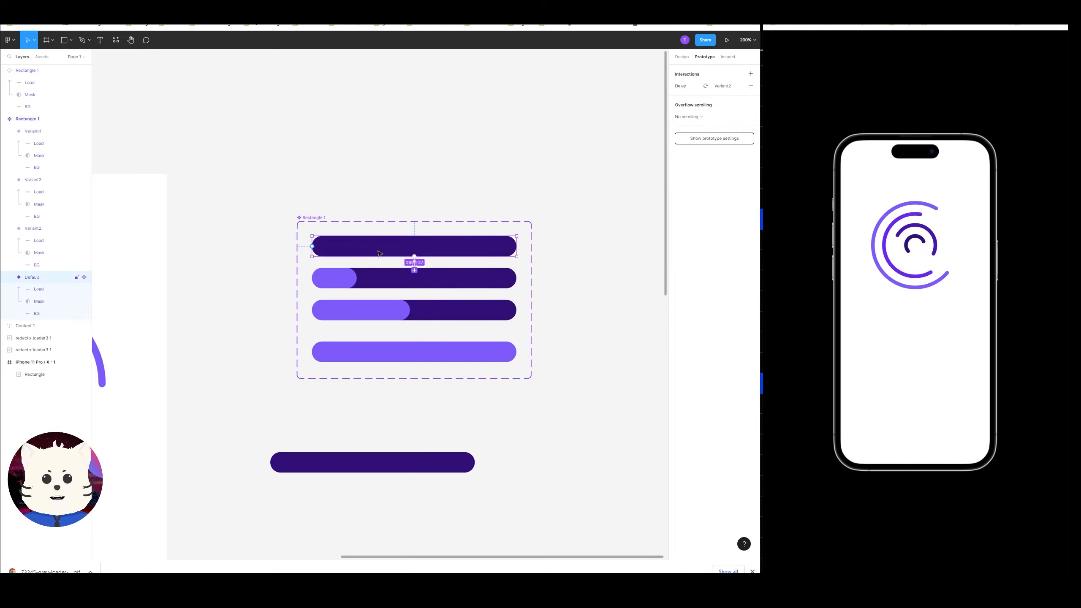
left_click_drag(378, 251, 362, 511)
left_click_drag(381, 460, 370, 454)
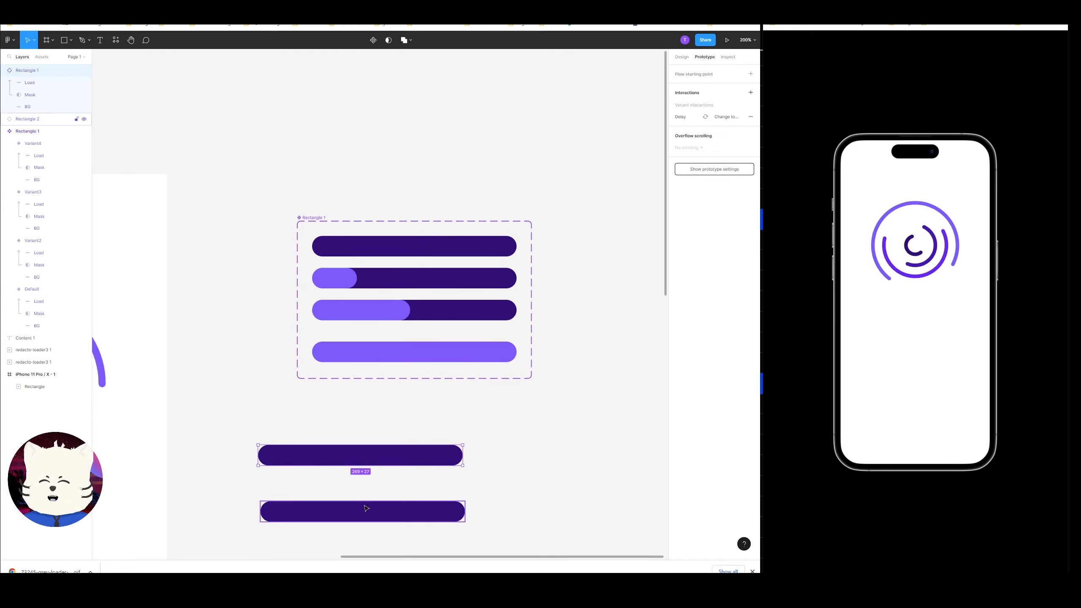
left_click_drag(361, 504, 479, 396)
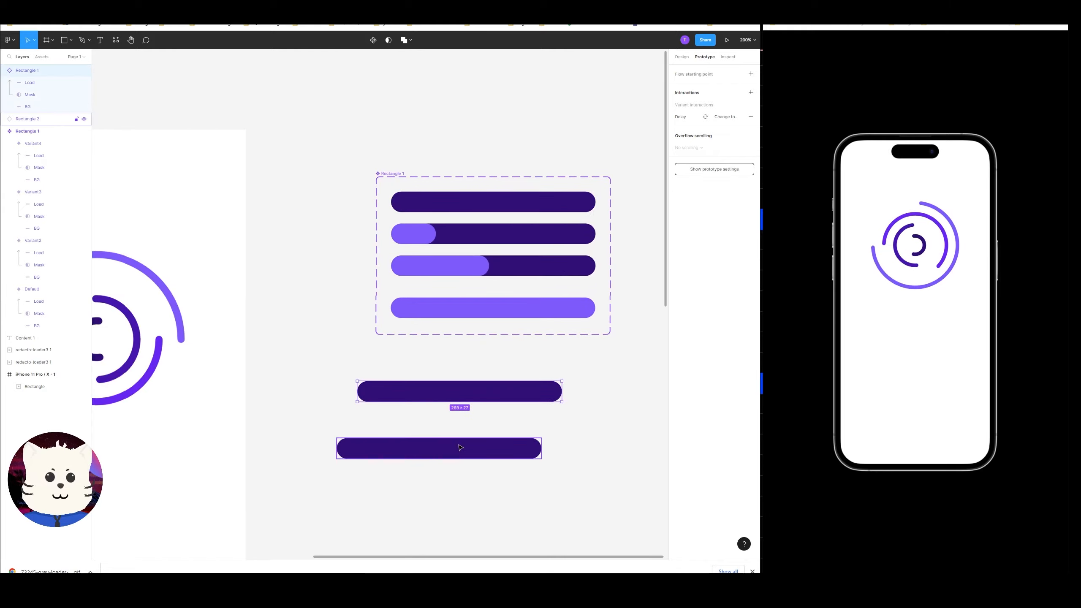
left_click_drag(451, 448, 502, 412)
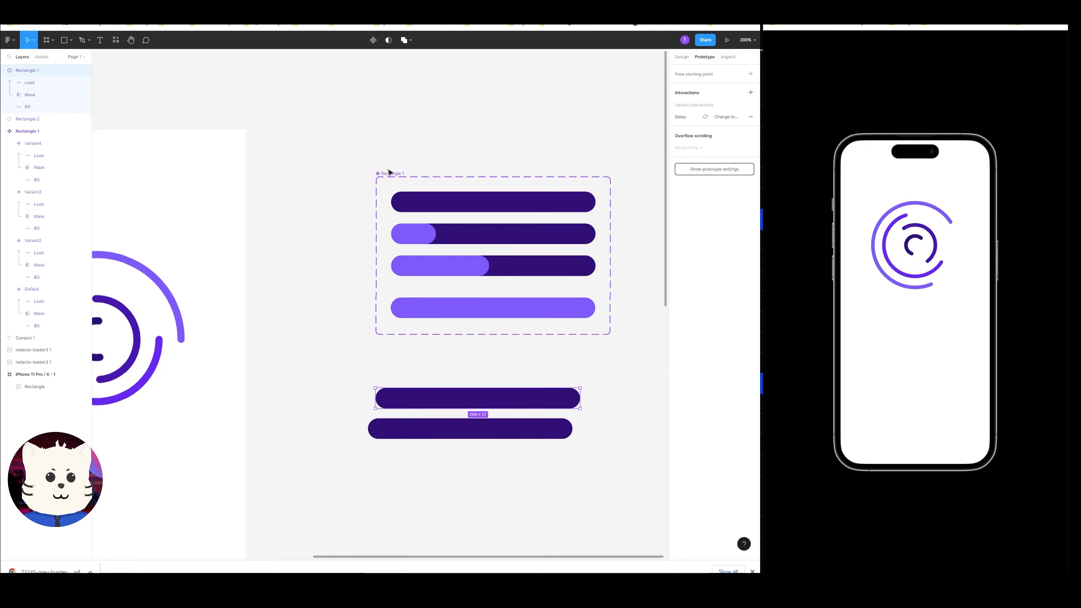
Place a progress-bar instance inside the iPhone frame below the loading GIF.
left_click_drag(389, 172, 396, 115)
mouse_move(463, 400)
left_mouse_down()
mouse_move(452, 374)
mouse_move(467, 395)
mouse_move(460, 379)
mouse_move(475, 383)
left_mouse_up()
left_click_drag(460, 387, 572, 273)
left_click(427, 358)
key("ctrl+minus")
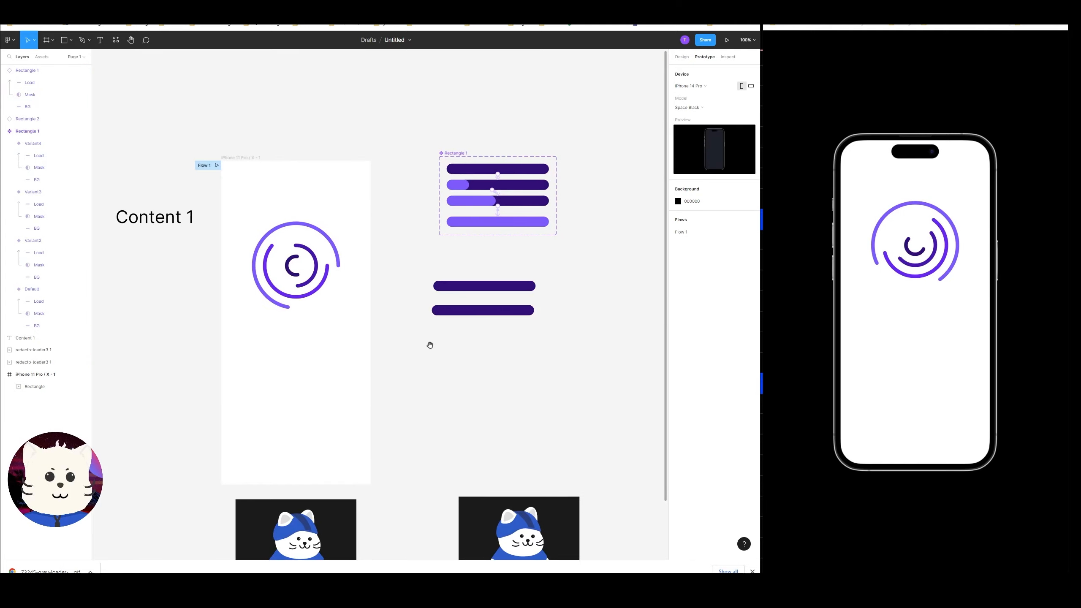
left_click_drag(430, 345, 487, 346)
left_click_drag(565, 290, 377, 362)
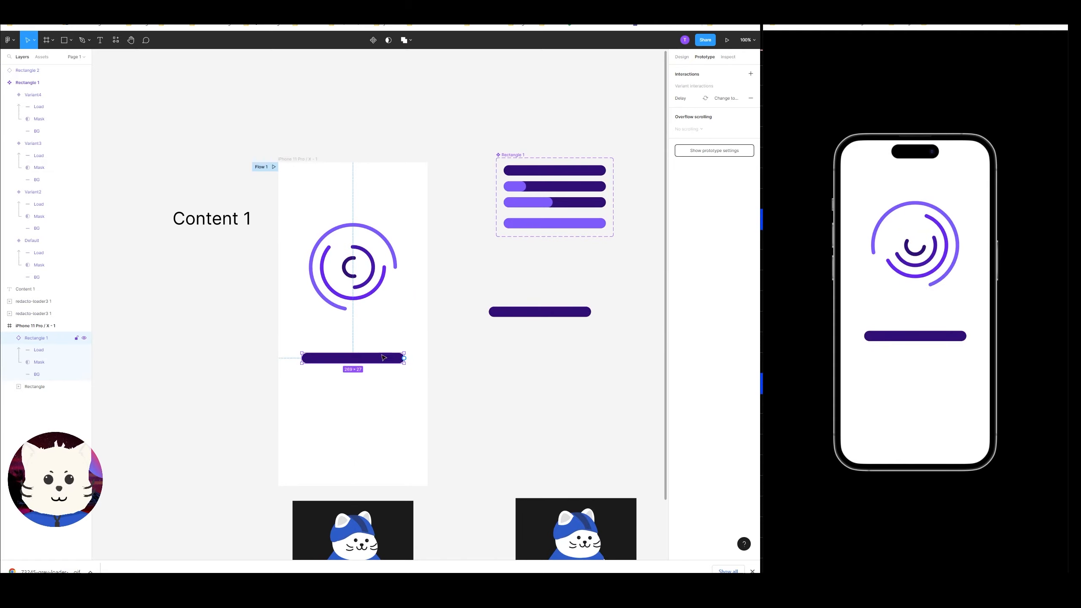
Stretch the progress-bar component set taller at both its bottom and top edges.
left_click(681, 57)
left_click(404, 317)
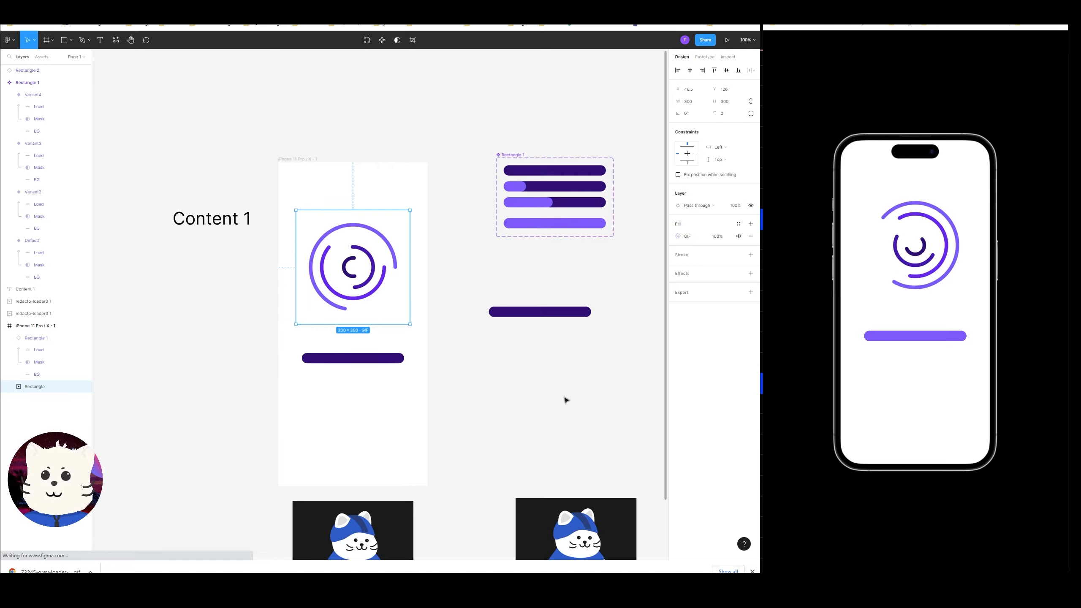
left_click(566, 400)
scroll(454, 369, "right", 5)
scroll(453, 370, "up", 3)
left_click(360, 250)
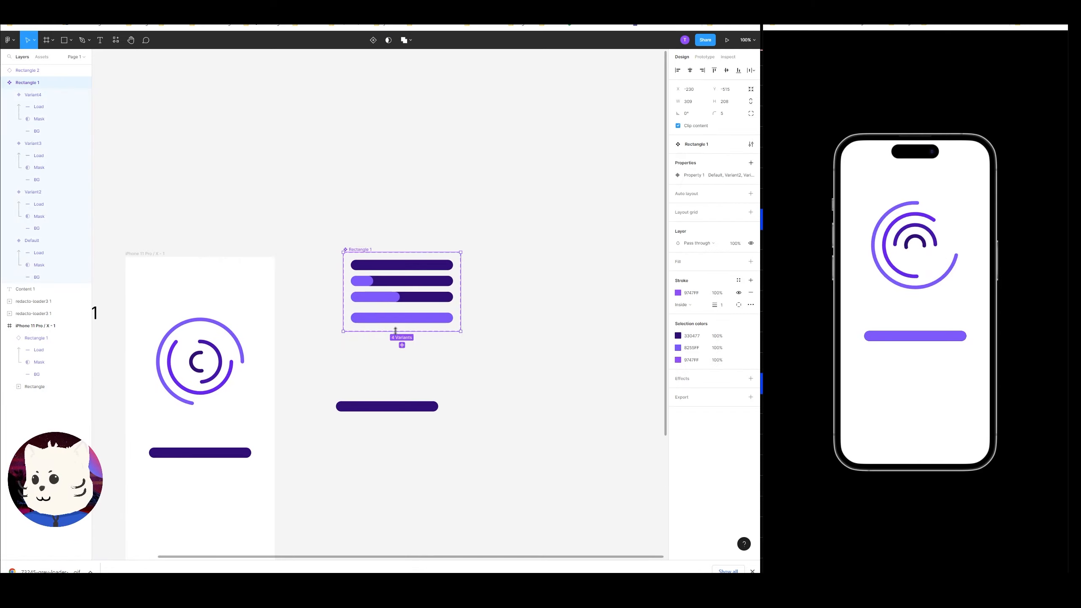
left_click_drag(401, 332, 401, 377)
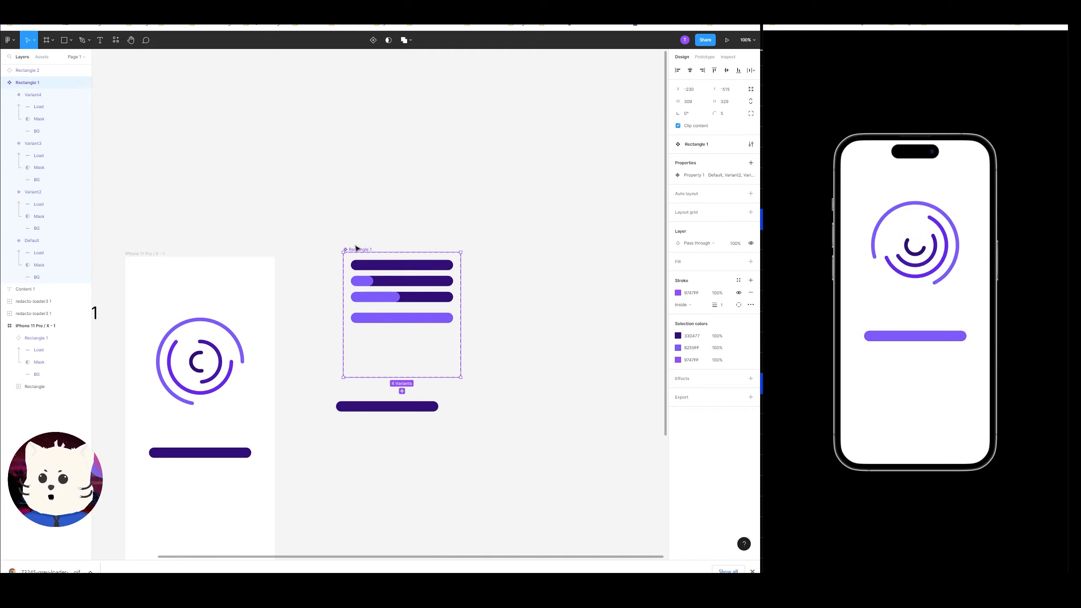
left_click_drag(359, 252, 360, 144)
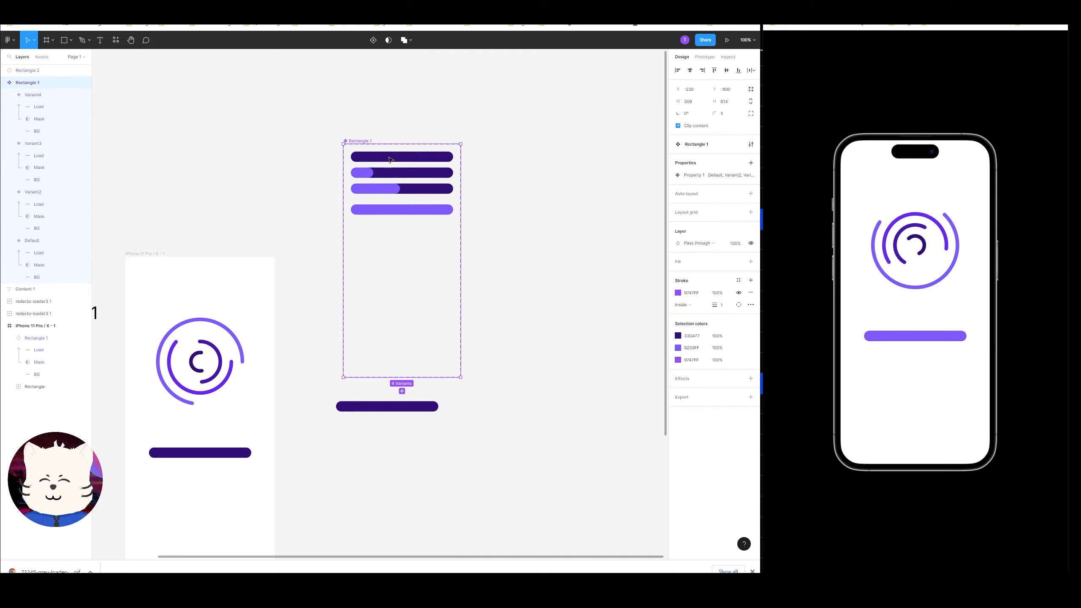
left_click(402, 173)
left_click(402, 192)
left_click(486, 258)
key("ctrl+z")
key("ctrl+z")
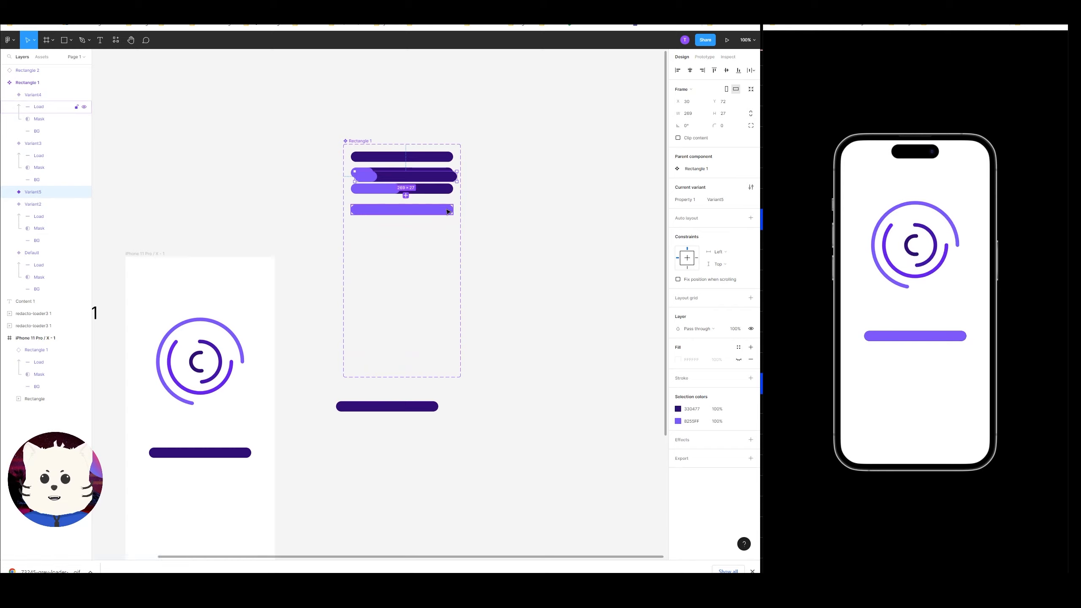
left_click(516, 224)
Move Variant4, Variant3 and Variant2 further down inside the component set, spacing them apart.
left_click_drag(415, 214, 400, 341)
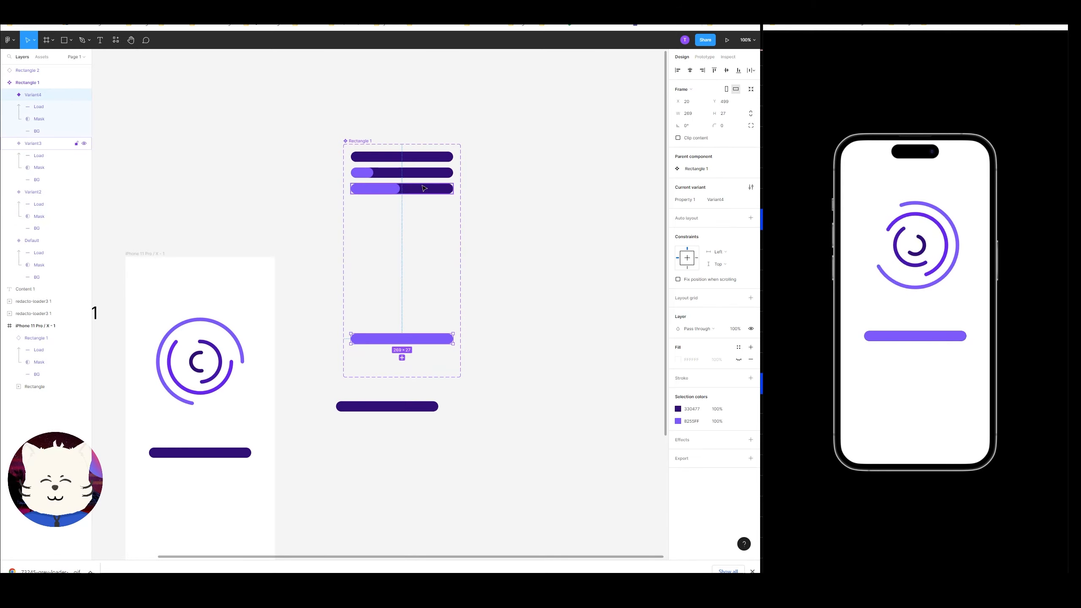
left_click_drag(425, 186, 425, 287)
left_click_drag(421, 176, 421, 258)
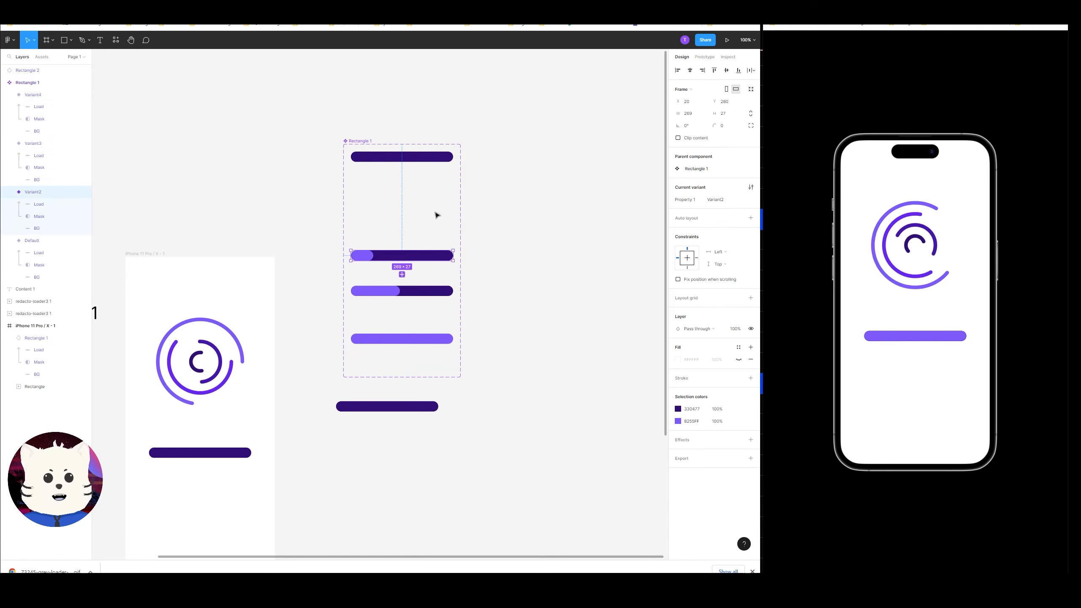
left_click_drag(437, 214, 467, 239)
Move the default variant down inside the component set above the other variants.
left_click_drag(450, 186, 447, 245)
key("ctrl+plus")
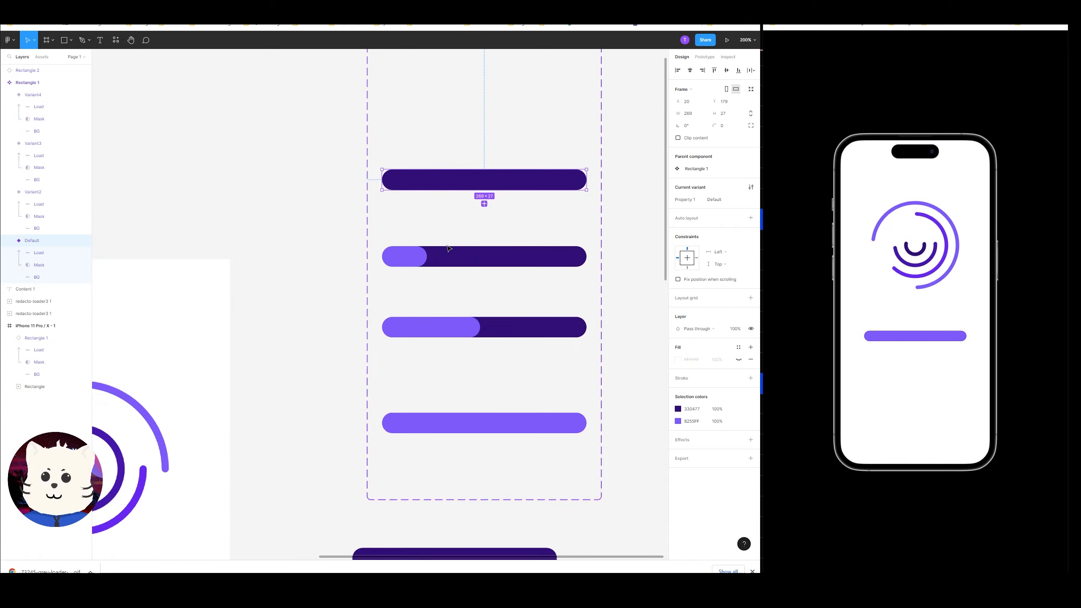
mouse_move(458, 171)
left_mouse_down()
mouse_move(464, 152)
mouse_move(471, 169)
left_mouse_up()
left_click_drag(472, 169, 449, 254)
left_click(449, 251)
left_click(433, 263)
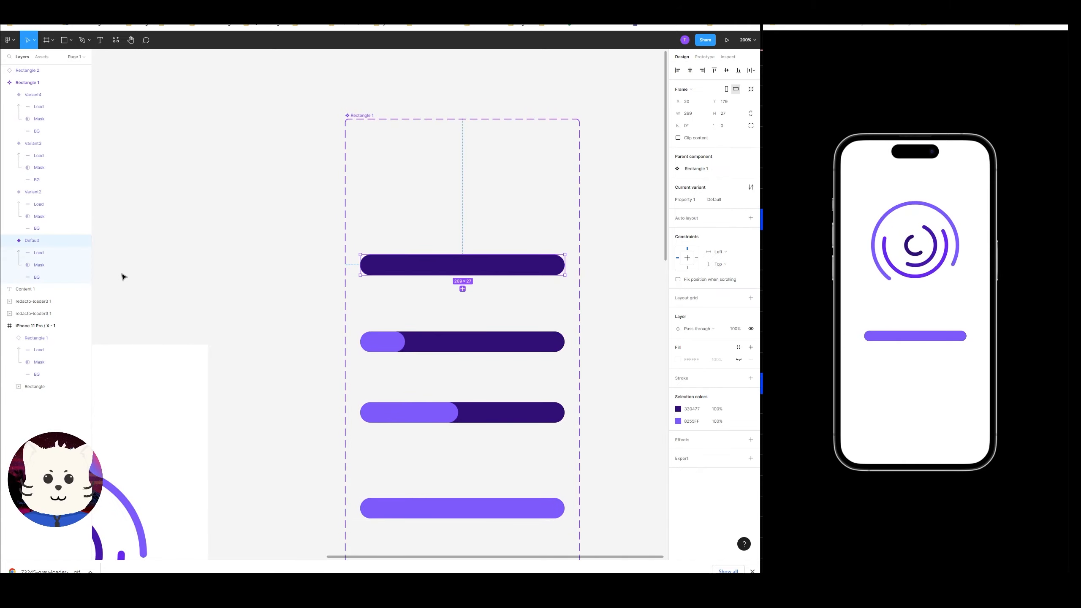
left_click(473, 271)
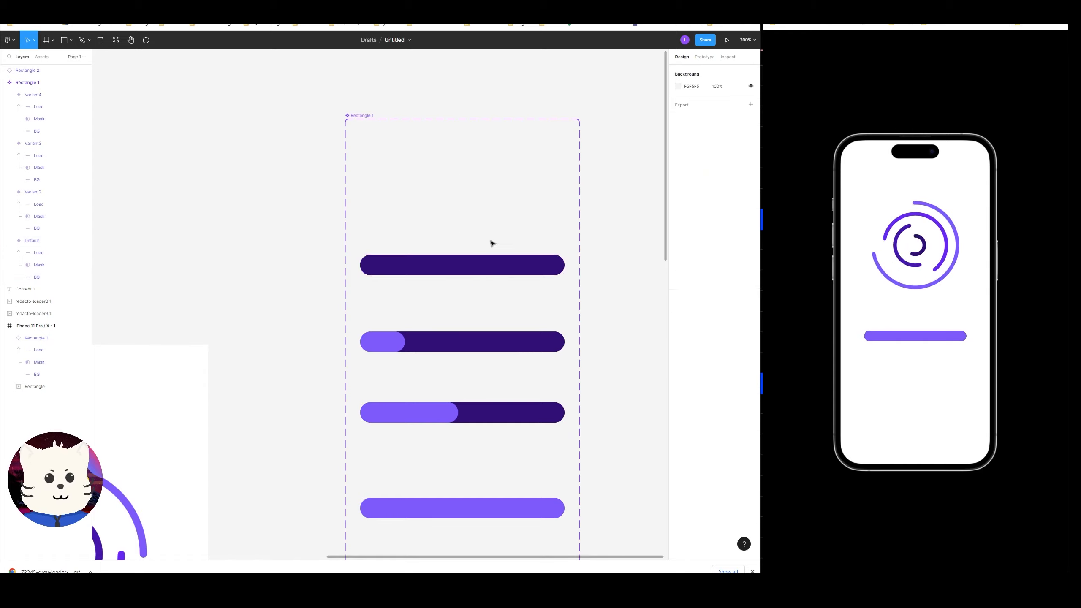
left_click(482, 250)
left_click(472, 265)
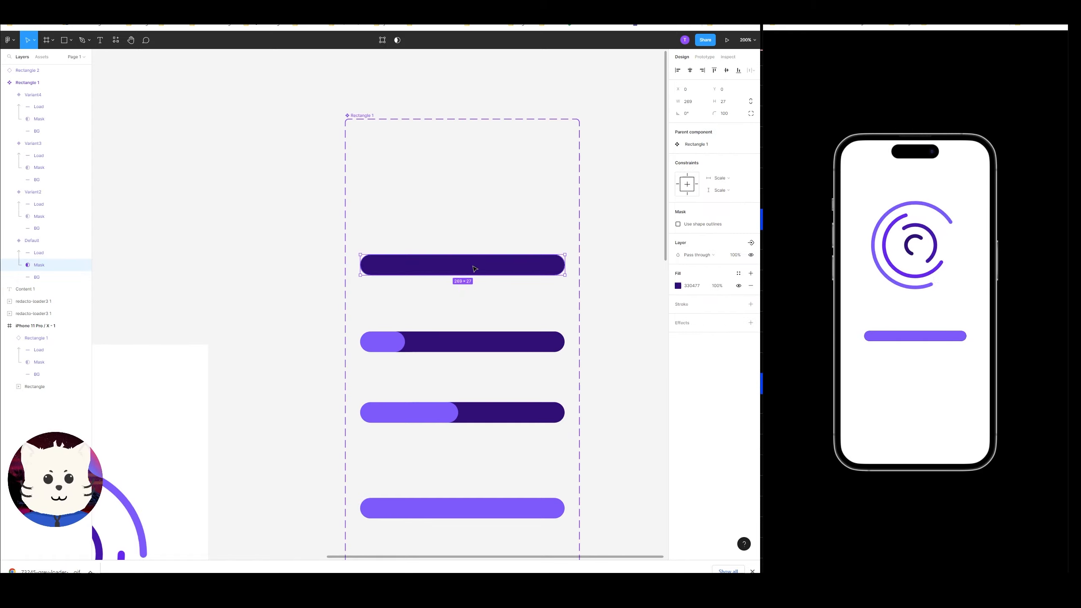
left_click(44, 252)
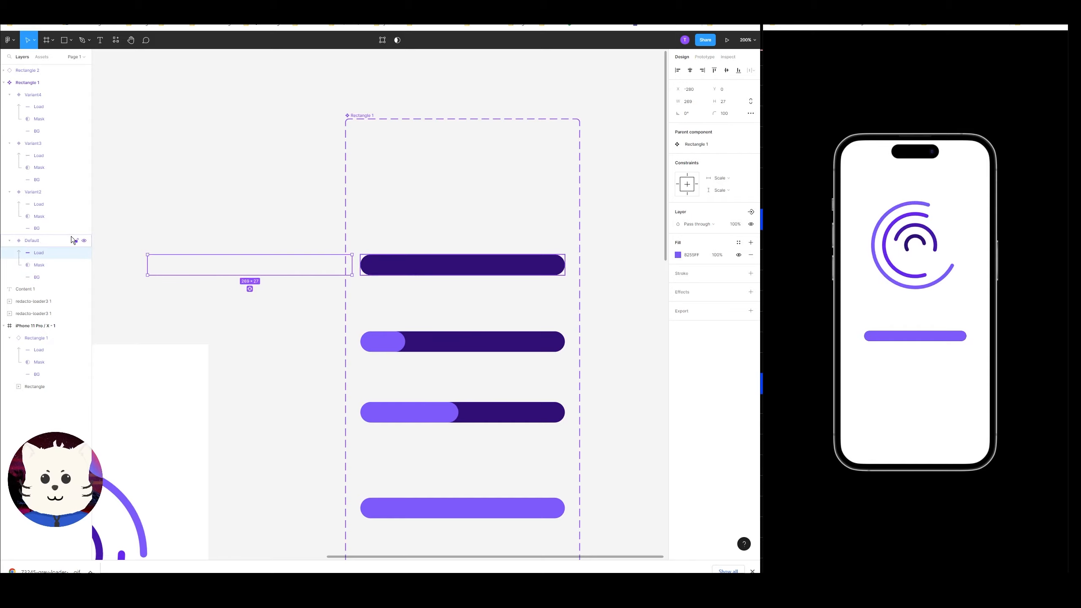
key("ctrl+t")
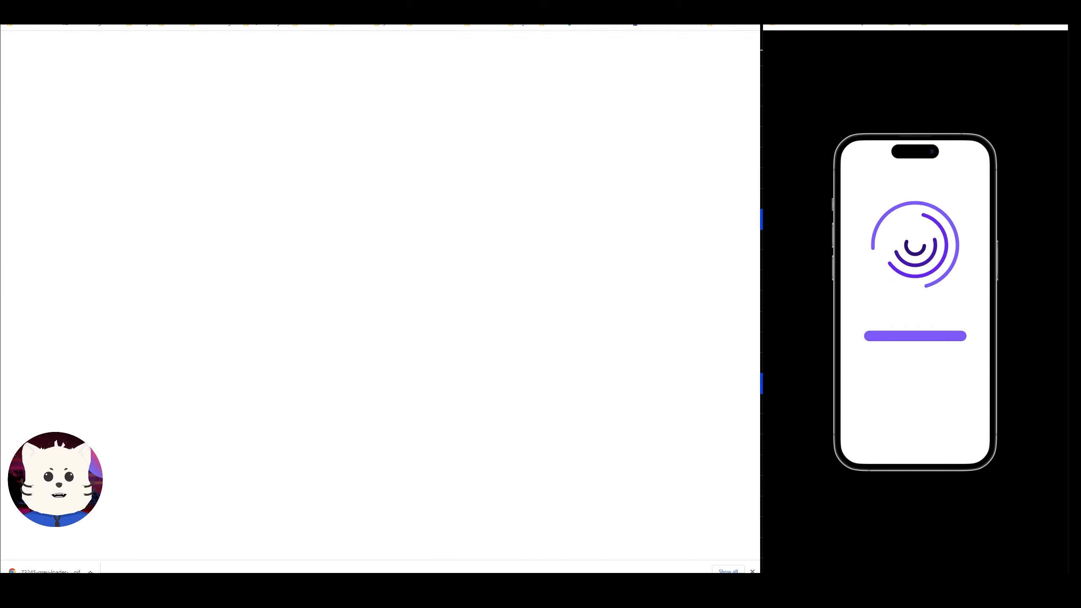
key("ctrl+w")
Add a text layer reading "Downloading assets" above the default progress bar in the component set.
key("t")
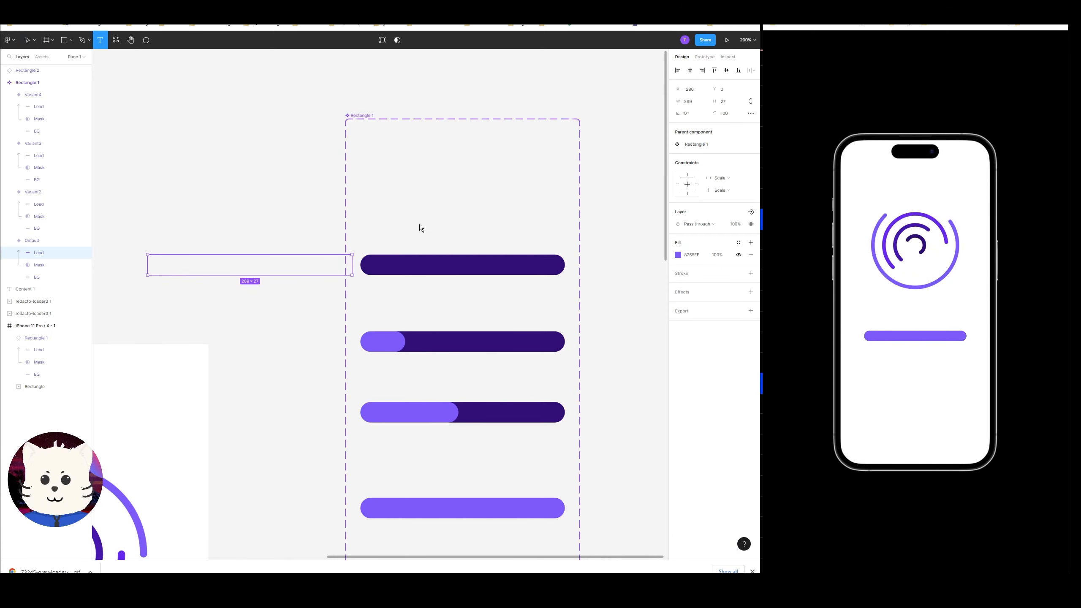
left_click(418, 224)
type("Downloading assets")
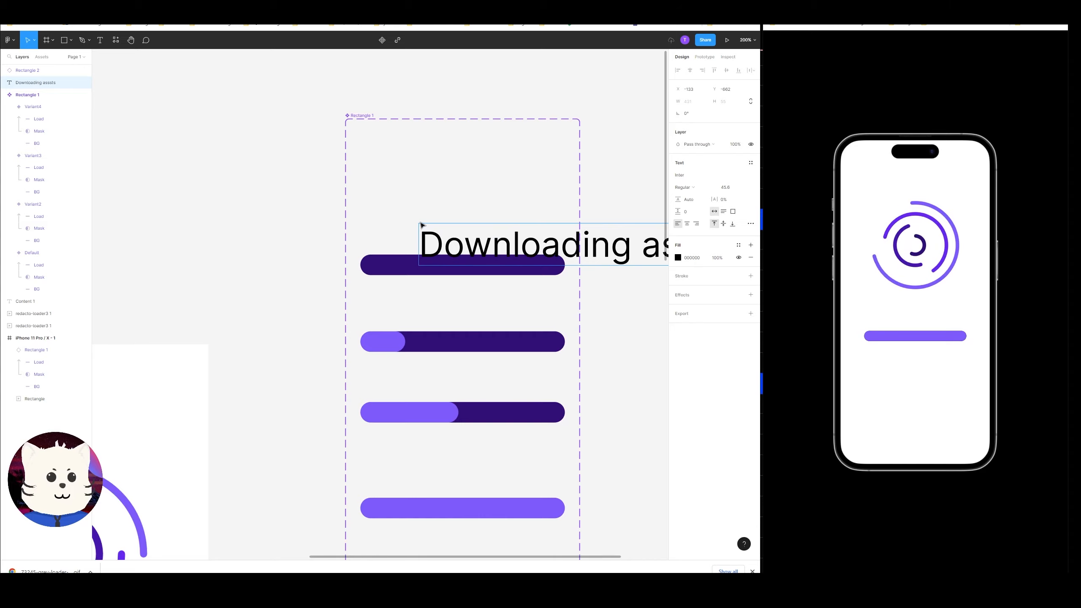
key("Escape")
key("Escape")
left_click_drag(506, 237, 376, 205)
double_click(565, 212)
left_click(565, 216)
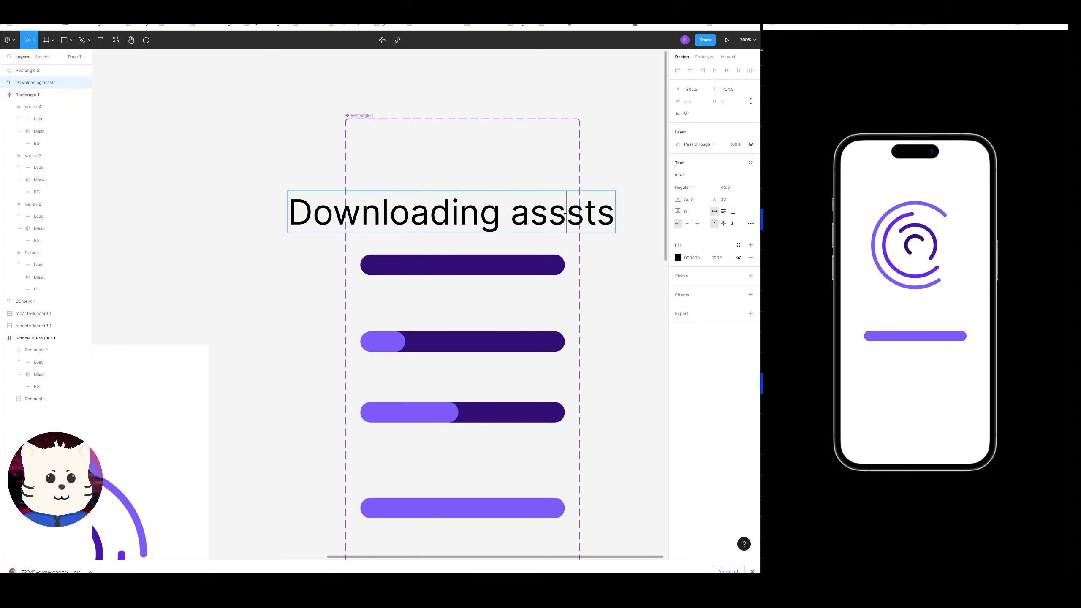
type("e")
key("BackSpace")
key("BackSpace")
key("BackSpace")
key("BackSpace")
key("BackSpace")
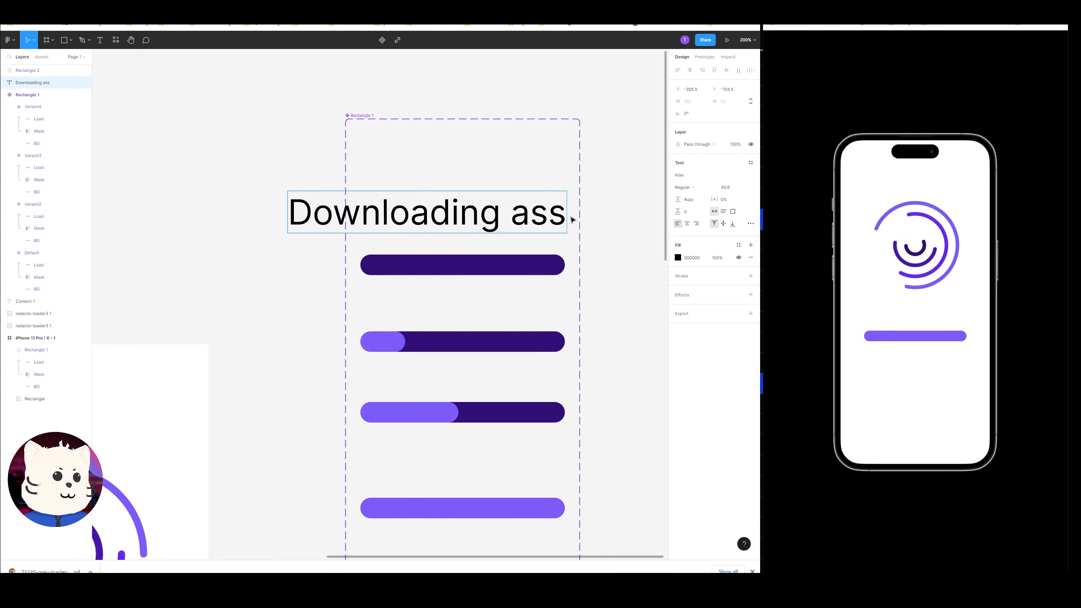
type("ets")
key("Left")
key("Left")
key("Left")
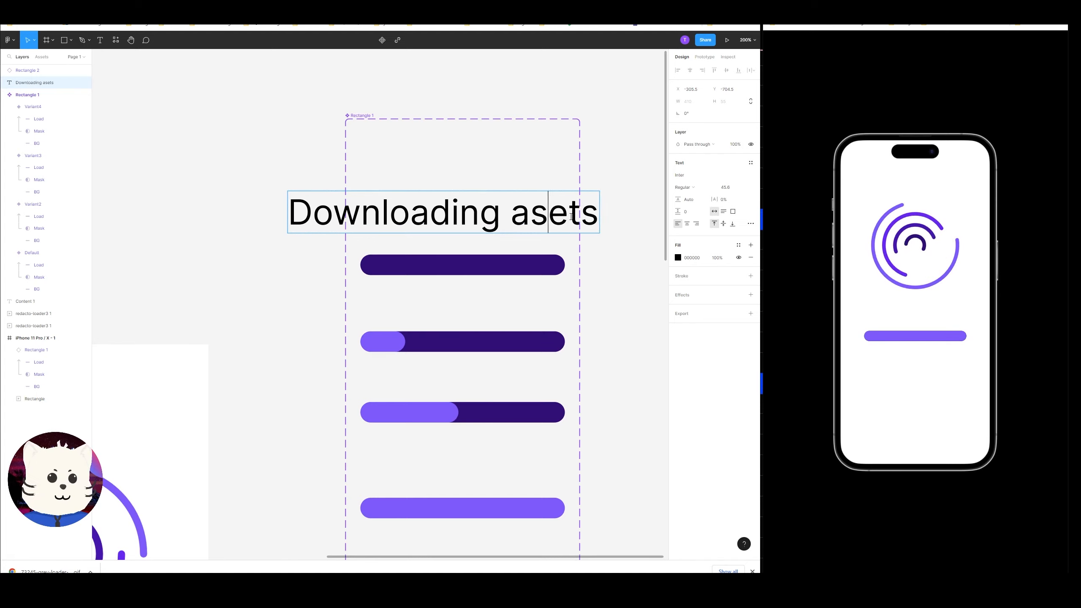
type("s")
key("Escape")
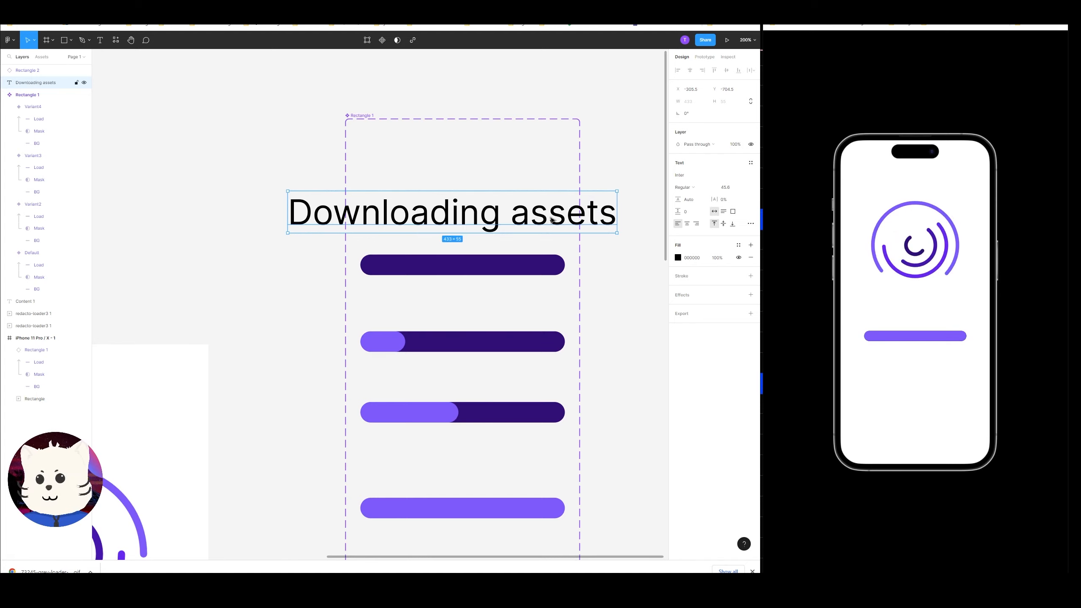
Scale the text down to about 247 px wide and move its layer into the default variant.
key("k")
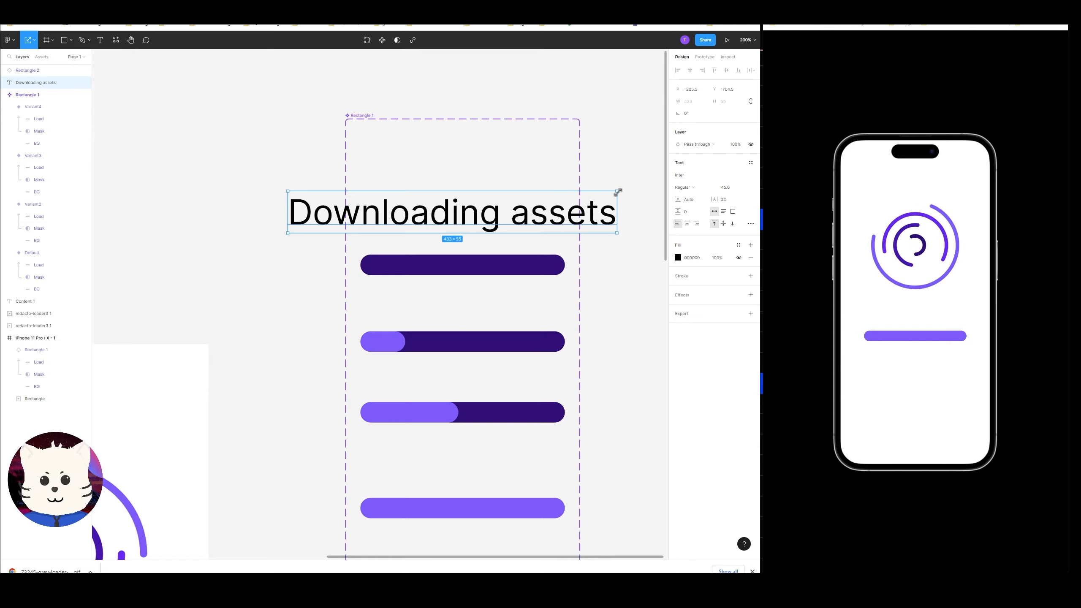
left_click_drag(616, 191, 513, 225)
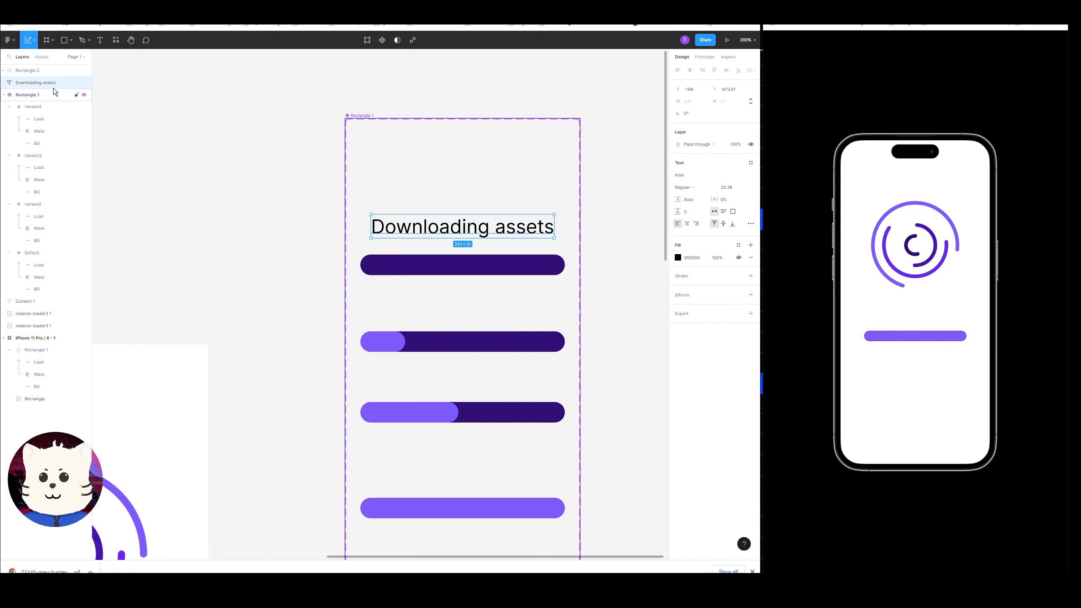
left_click_drag(53, 83, 50, 255)
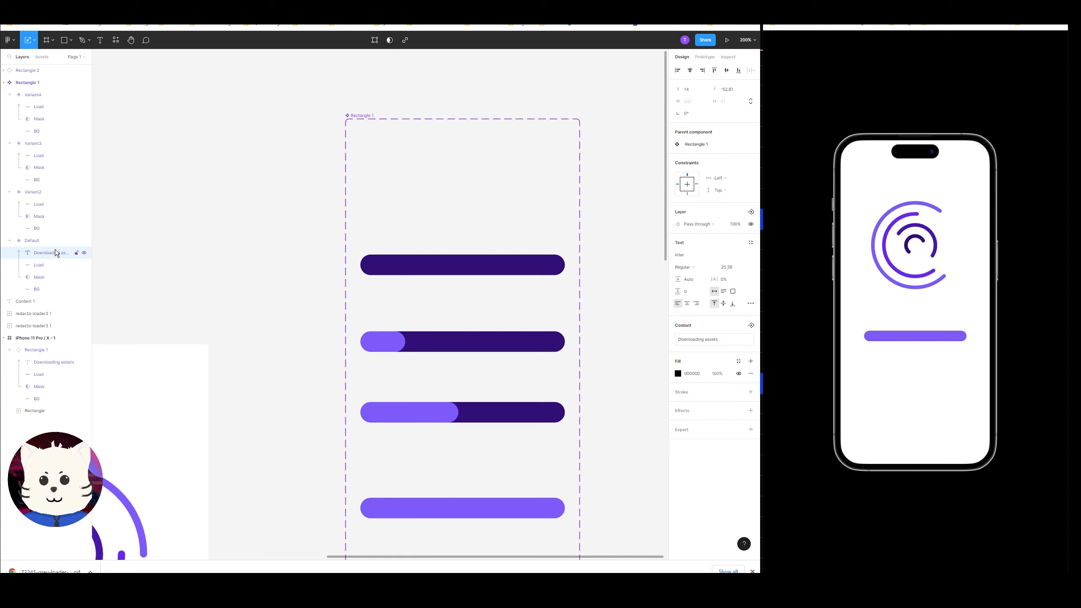
Group the default variant's Load, Mask and BG layers together.
left_click(481, 253)
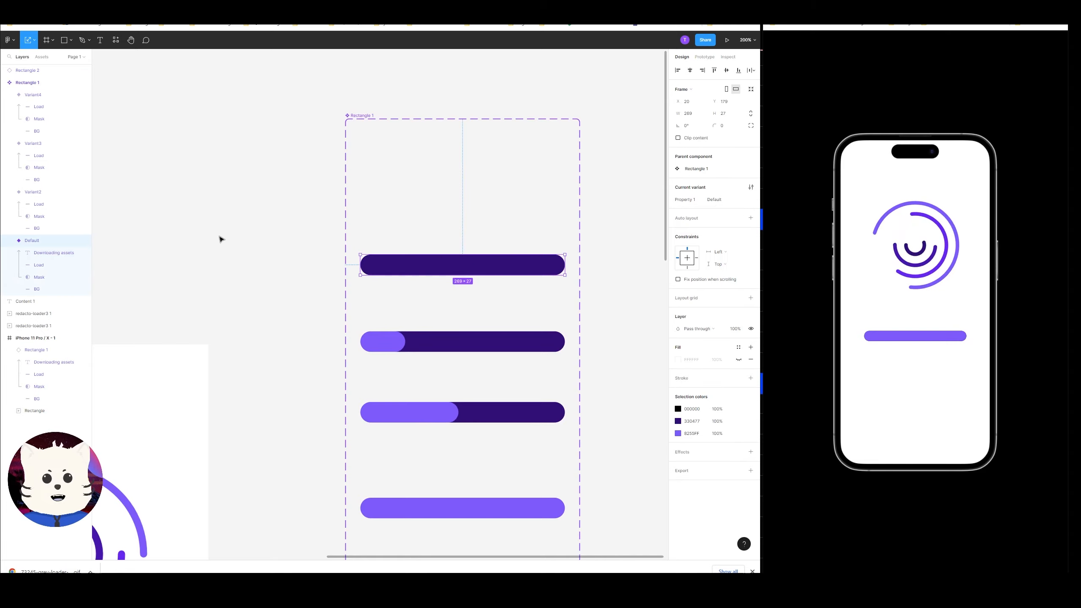
left_click(235, 237)
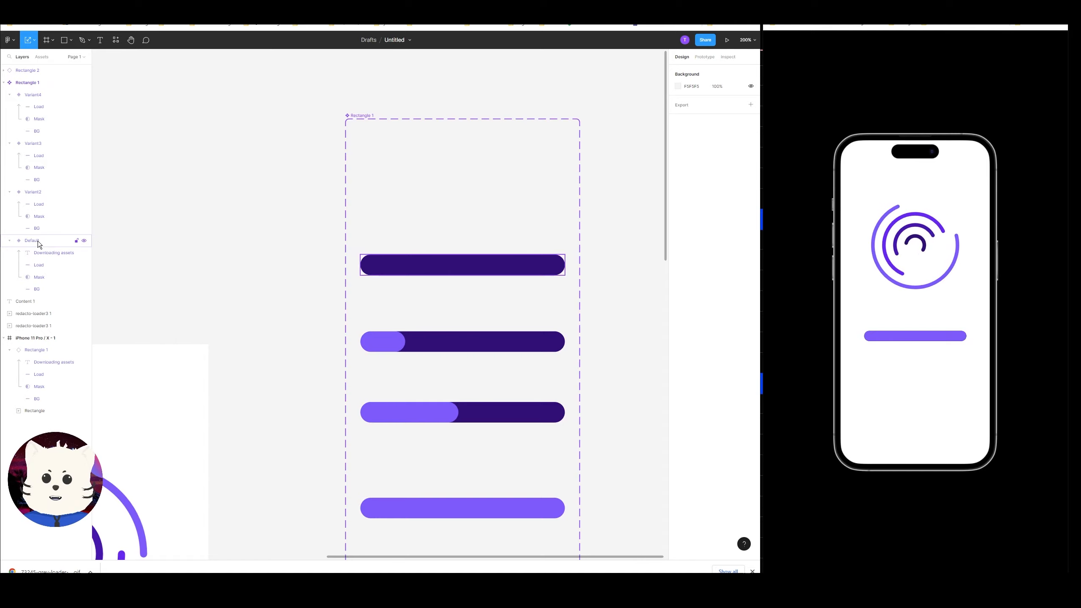
left_click(46, 267)
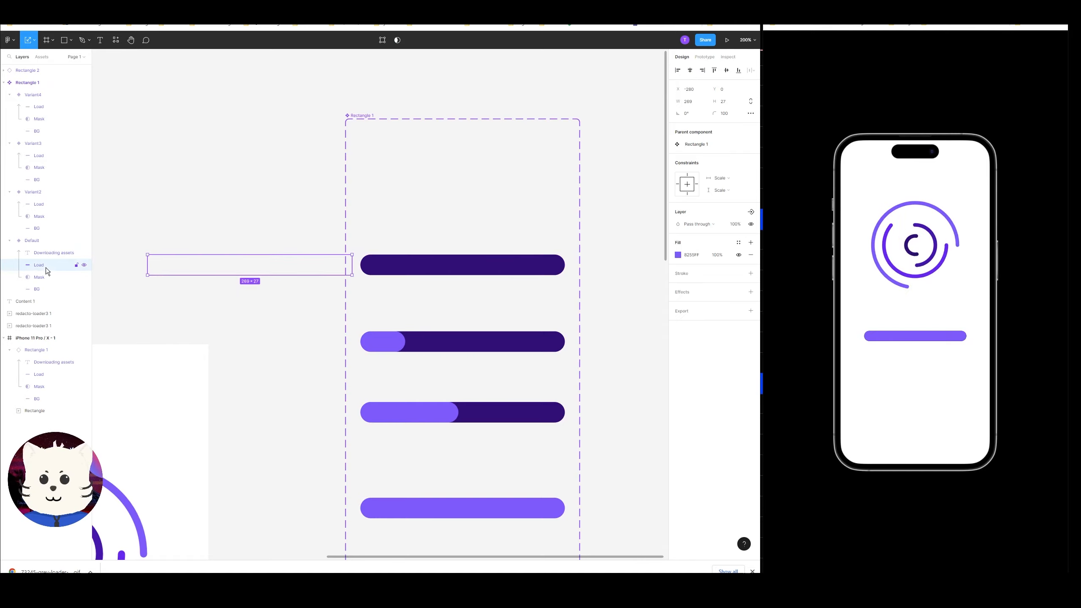
left_click(44, 291, "shift")
key("ctrl+g")
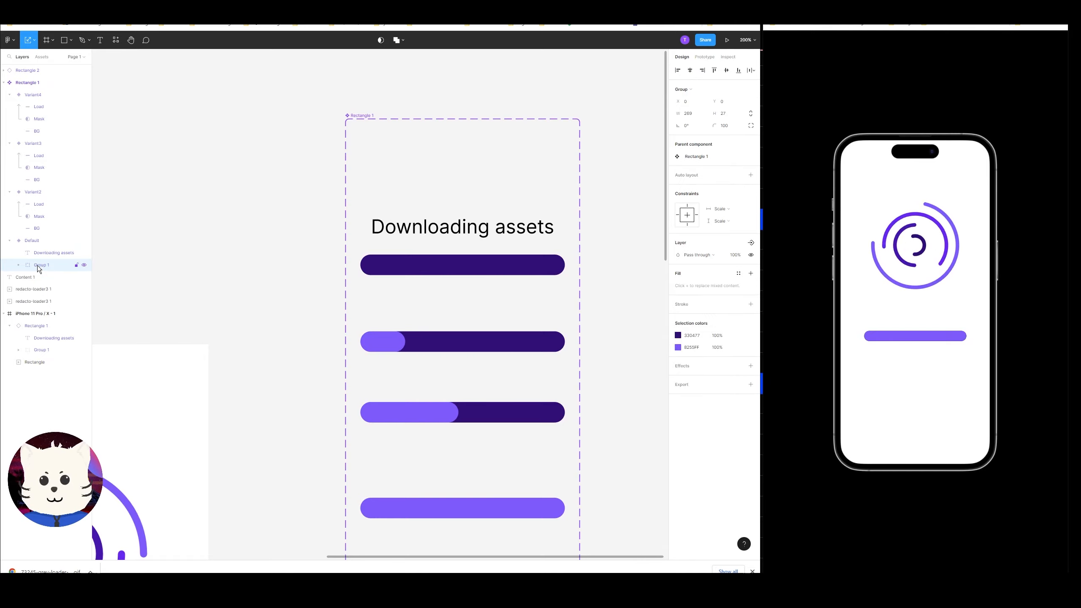
Rename the new group to "Loader".
double_click(37, 265)
type("L")
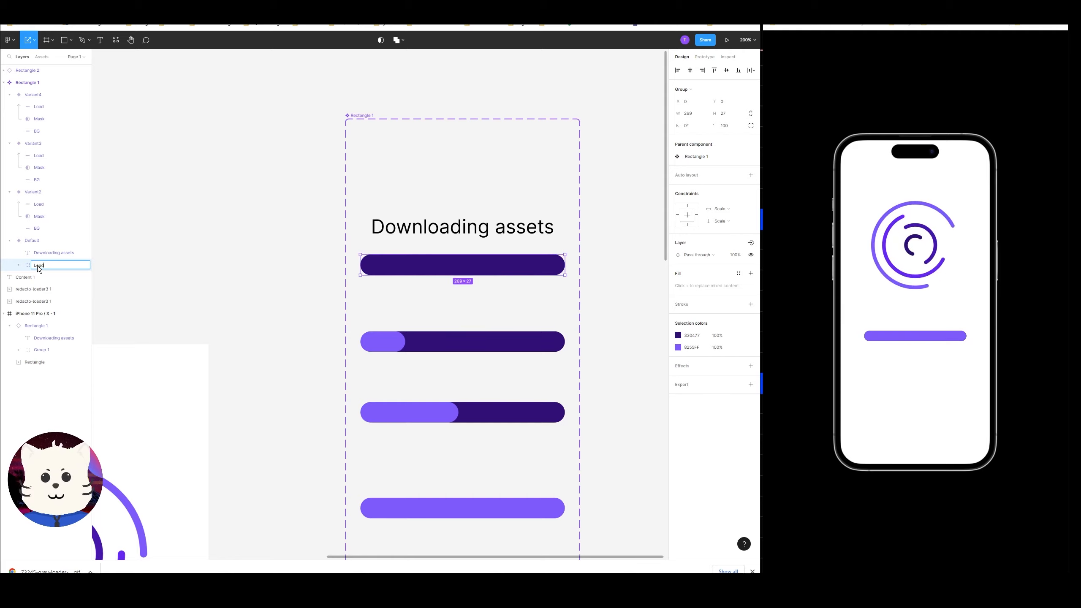
type("oad")
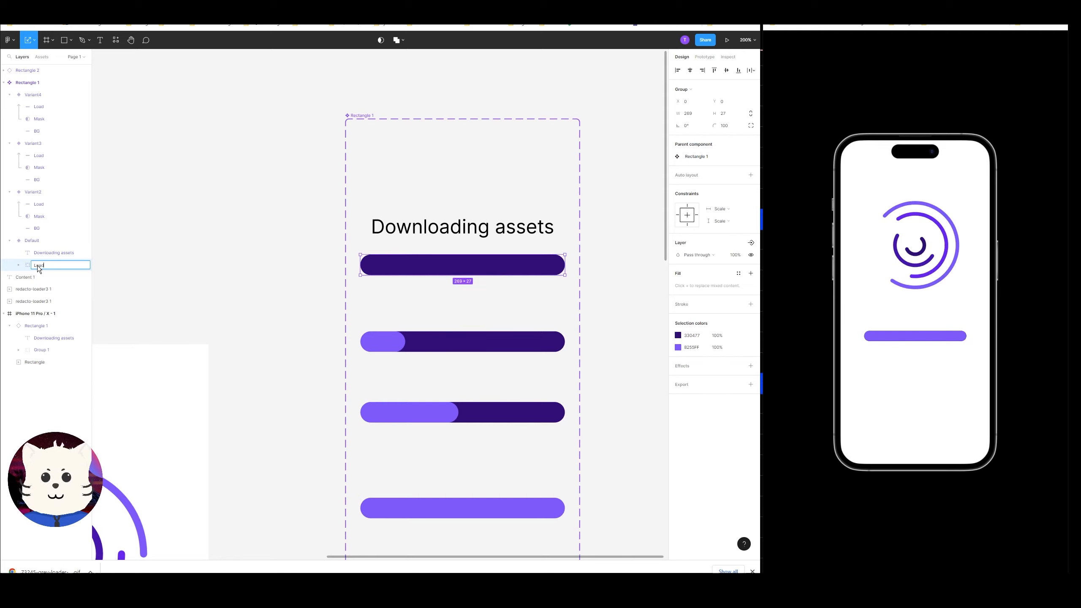
type("er")
key("Return")
left_click(18, 265)
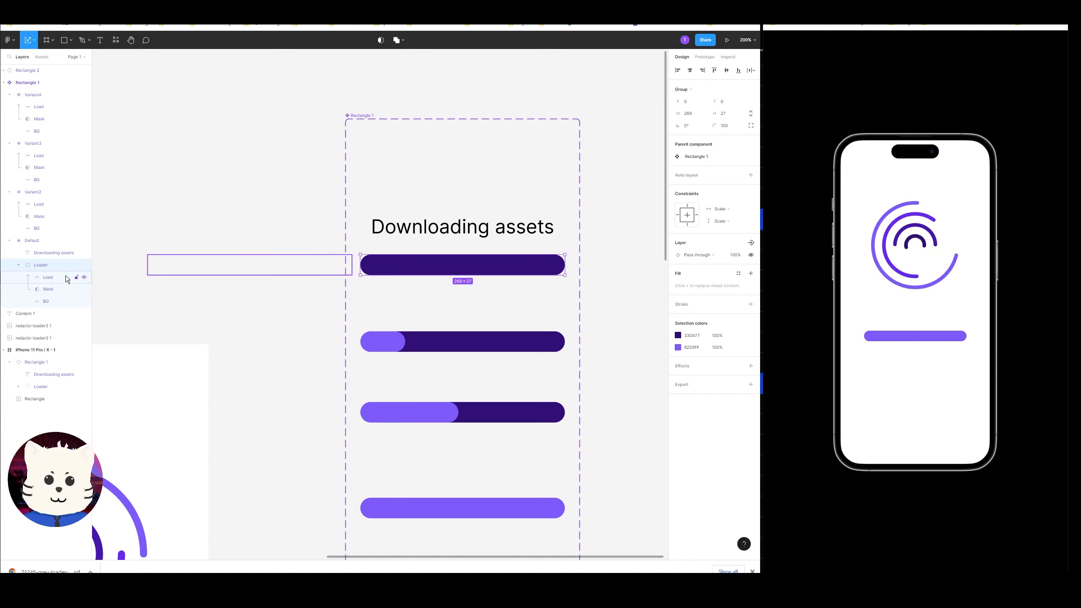
Center the "Downloading assets" text horizontally over the loader bar.
left_click(65, 253)
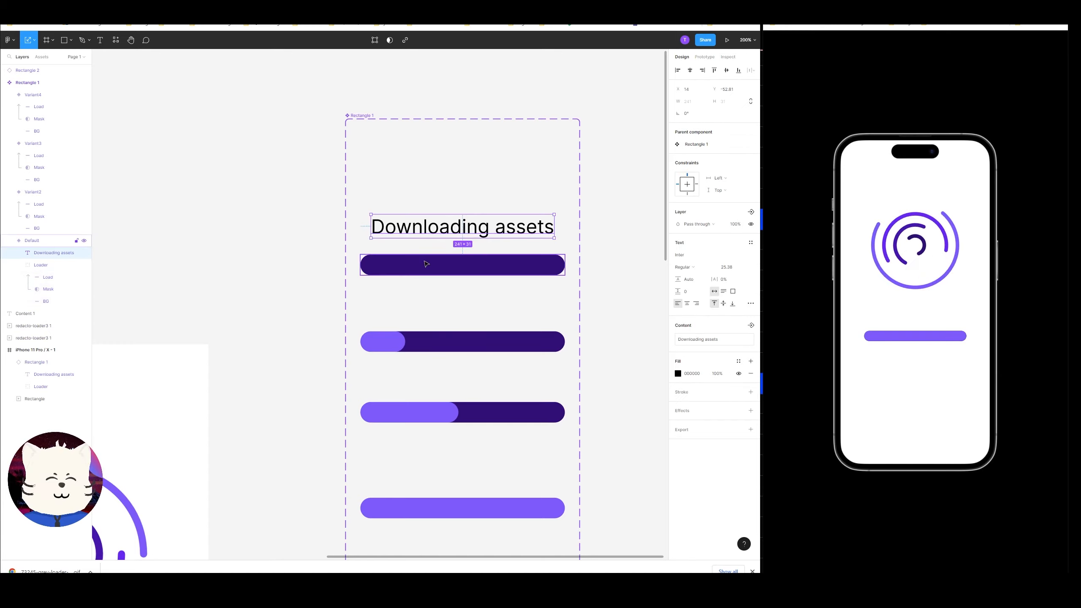
left_click(457, 265, "shift")
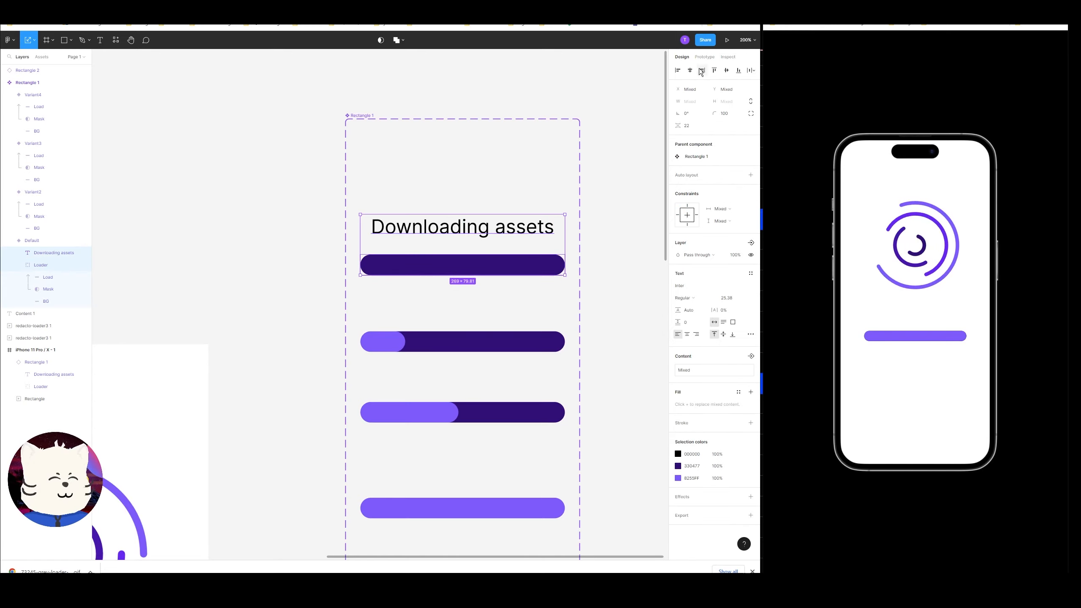
left_click(624, 121)
Reduce the text's font size to 15.38 and recenter it horizontally above the loader bar.
left_click(501, 232)
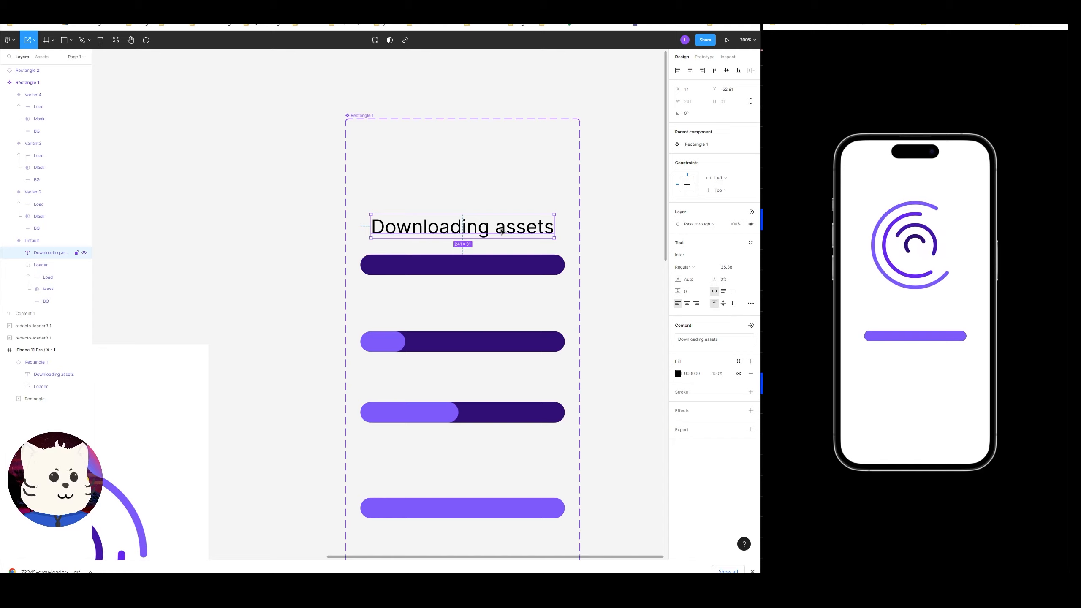
left_click(727, 267)
key("shift+Down")
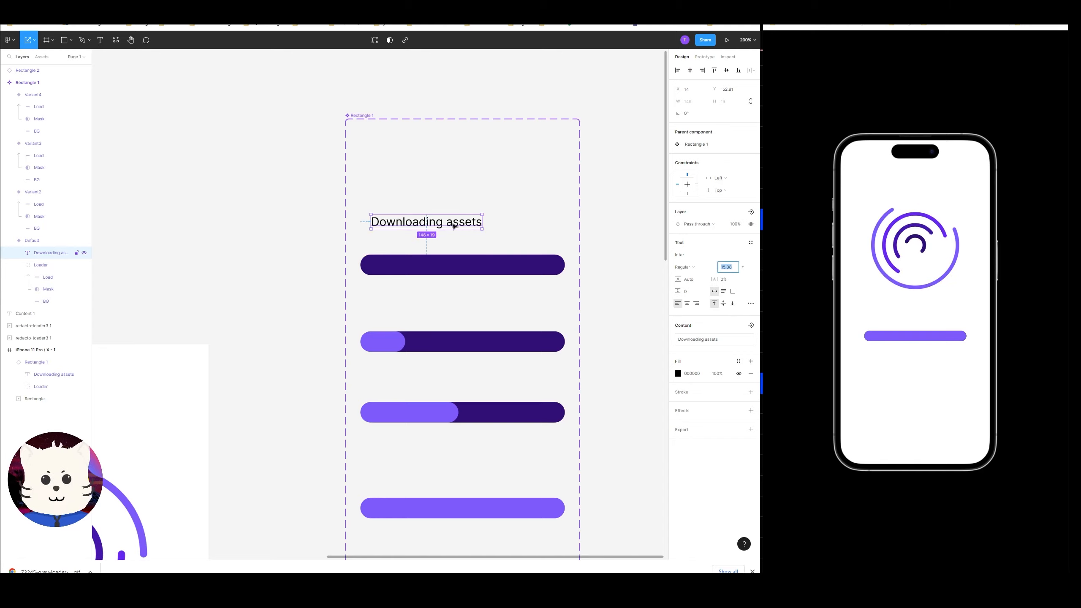
left_click_drag(453, 226, 489, 234)
left_click(490, 259, "shift")
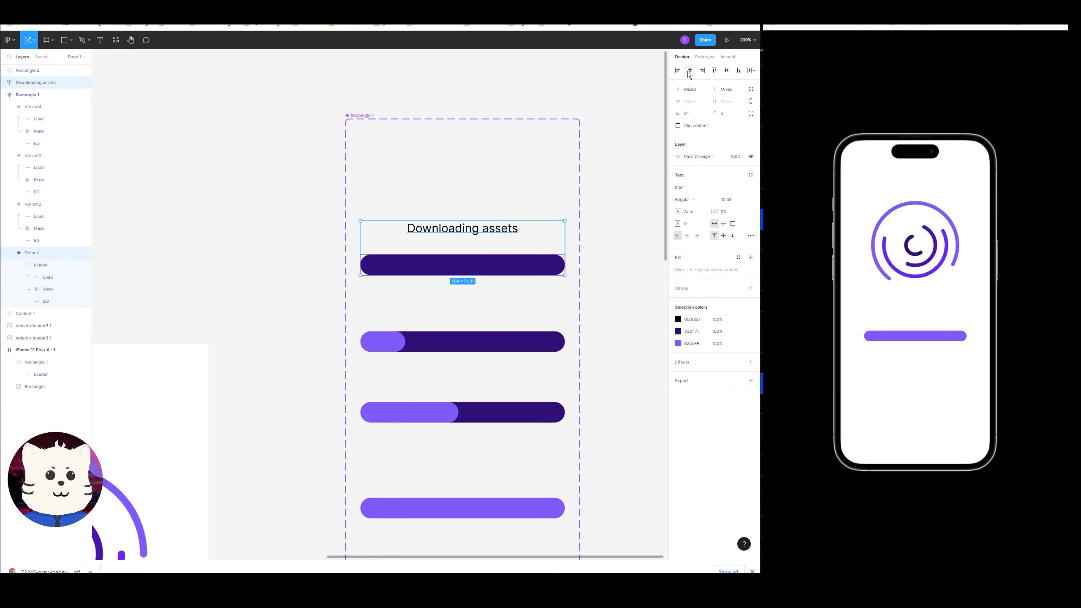
left_click(632, 190)
Move the "Downloading assets" text layer back inside the default variant.
left_click(468, 267)
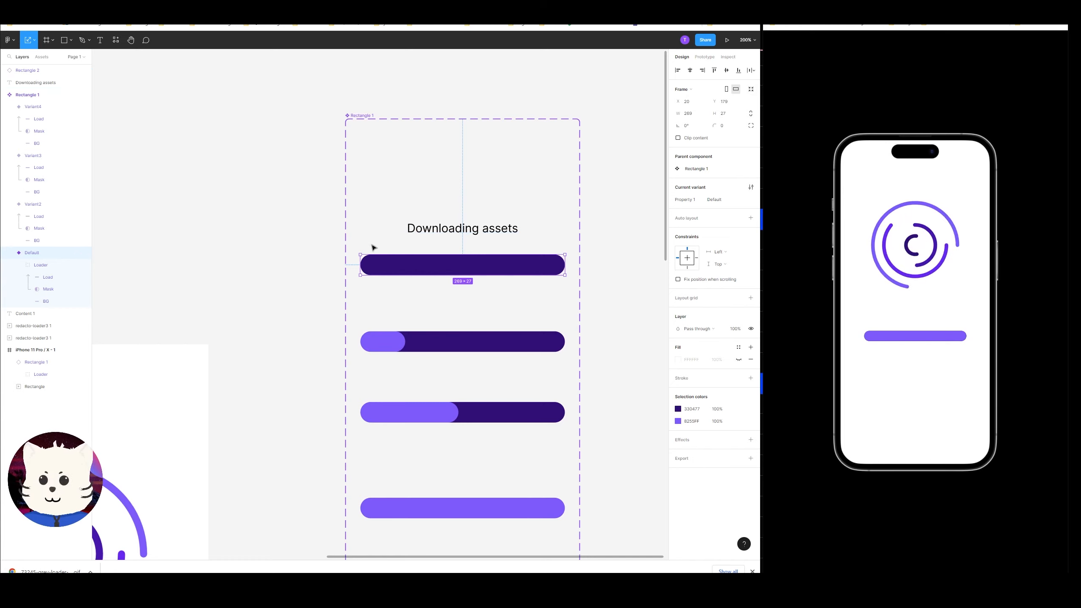
left_click(303, 255)
left_click(48, 254)
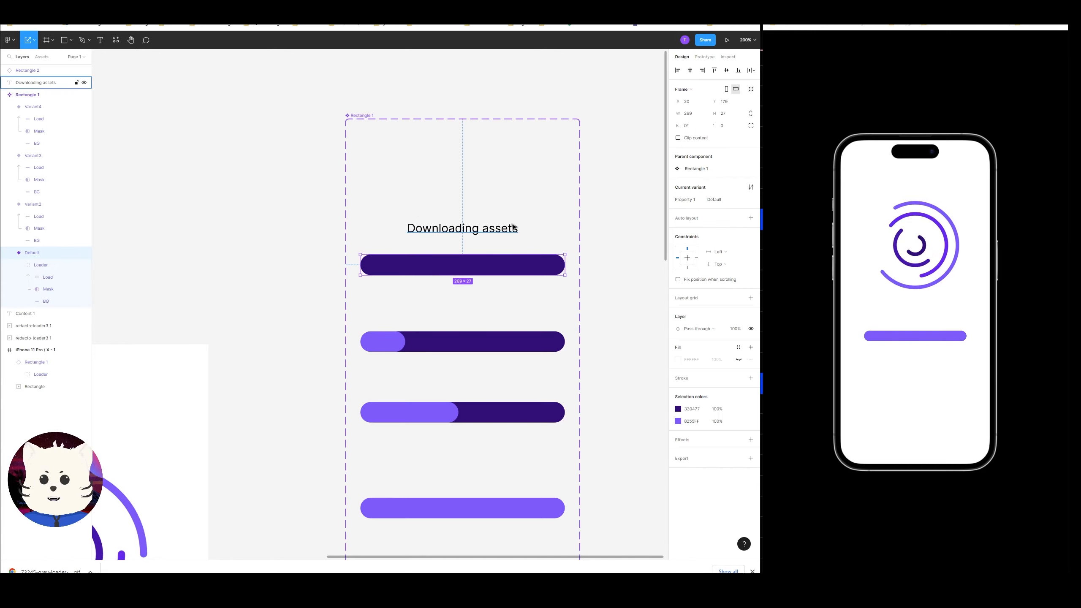
left_click(44, 85)
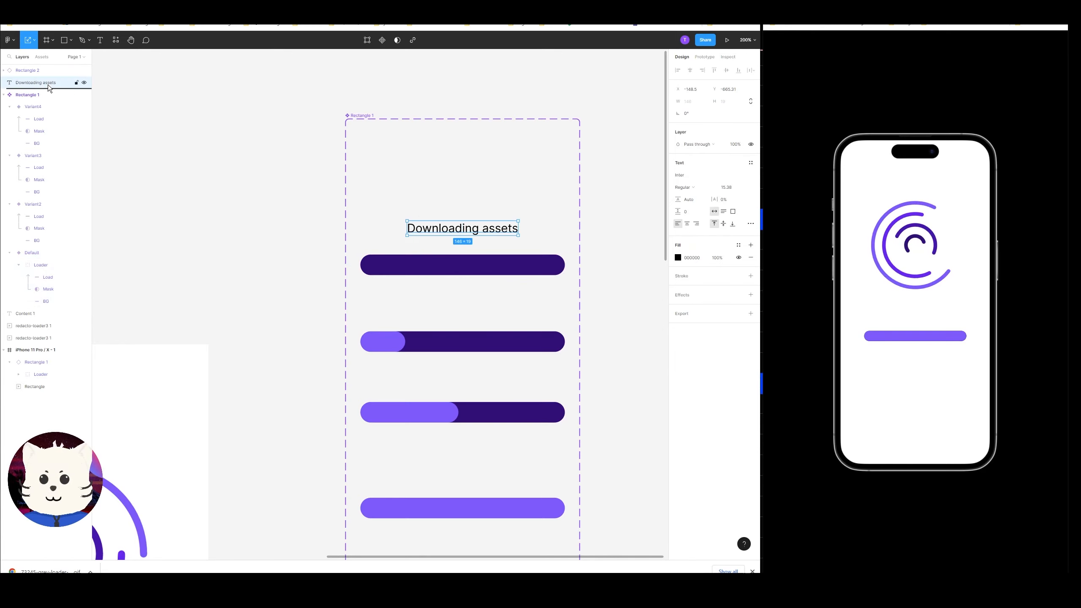
left_click_drag(48, 88, 49, 261)
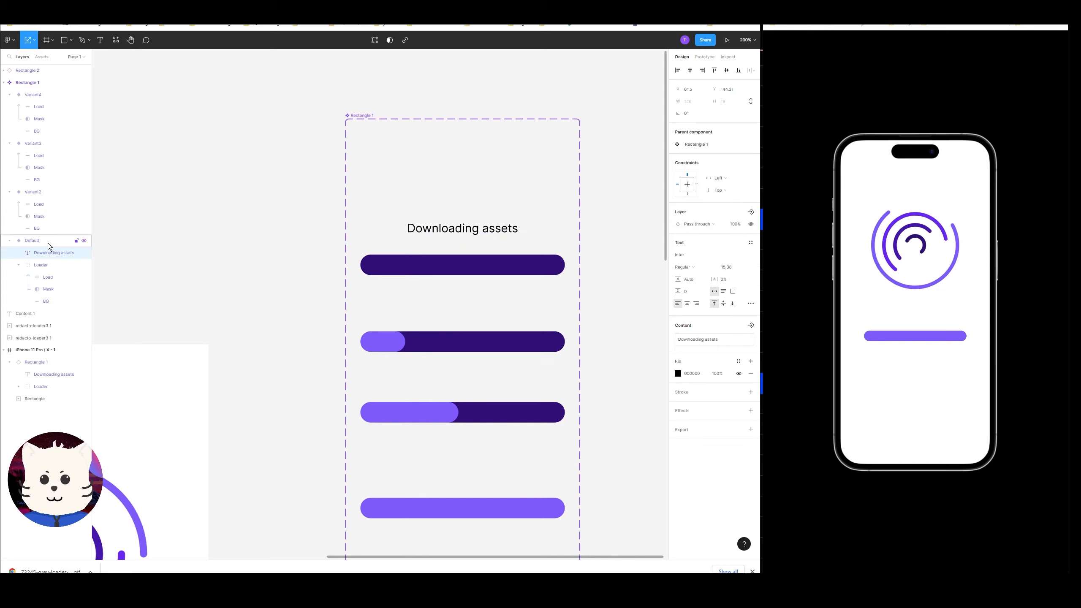
Resize the default variant frame to fit its text and loader.
left_click(51, 241)
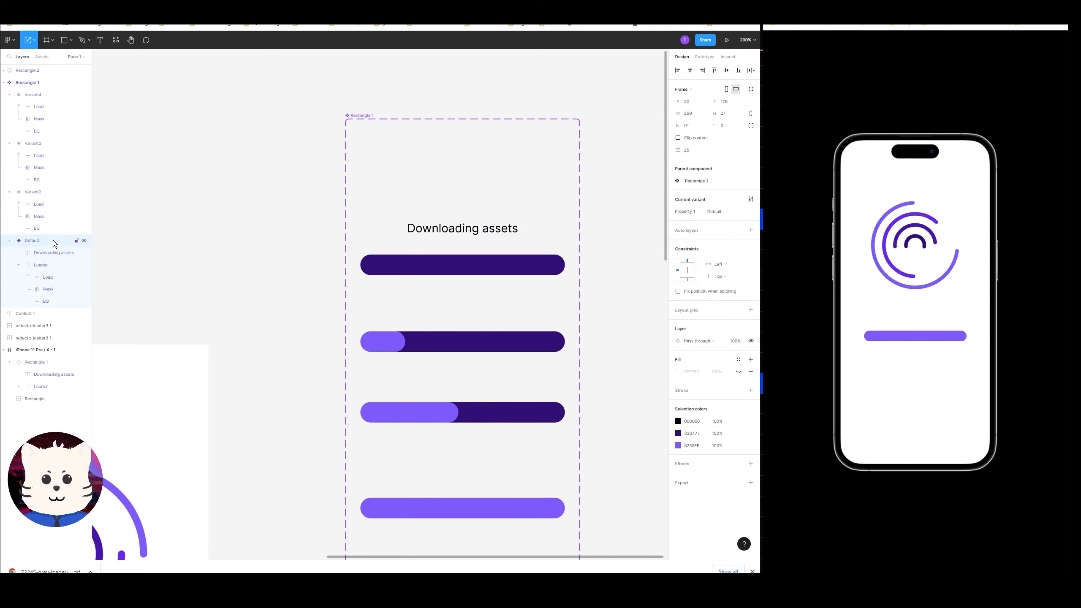
left_click(750, 89)
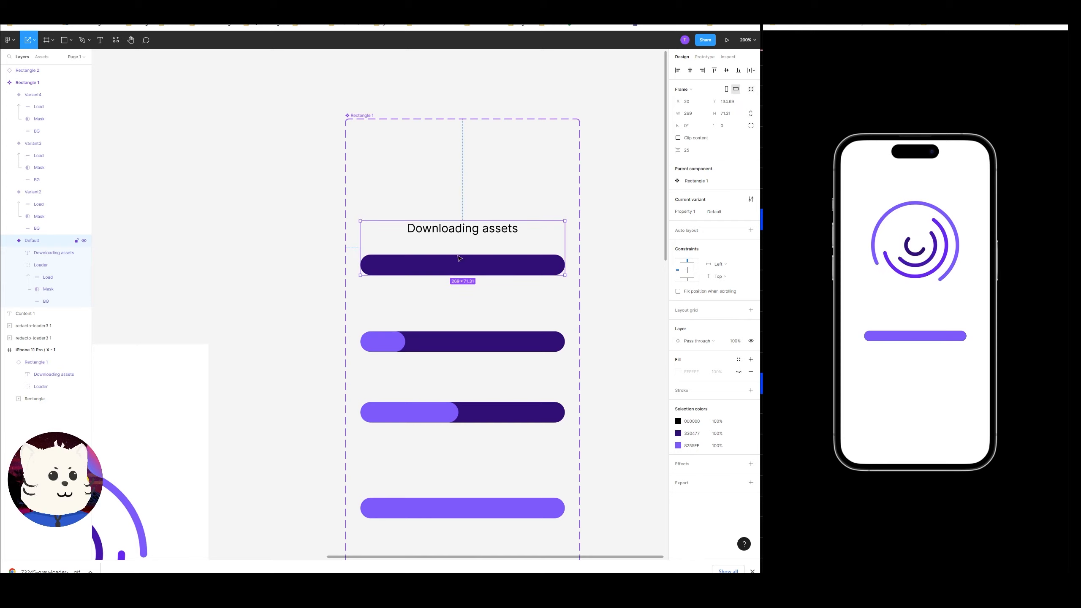
Try to nudge the text inside the default variant and undo the recent moves.
left_click(439, 232)
left_click_drag(470, 238, 493, 235)
key("ctrl+z")
key("v")
left_click(502, 269)
key("ctrl+z")
key("ctrl+z")
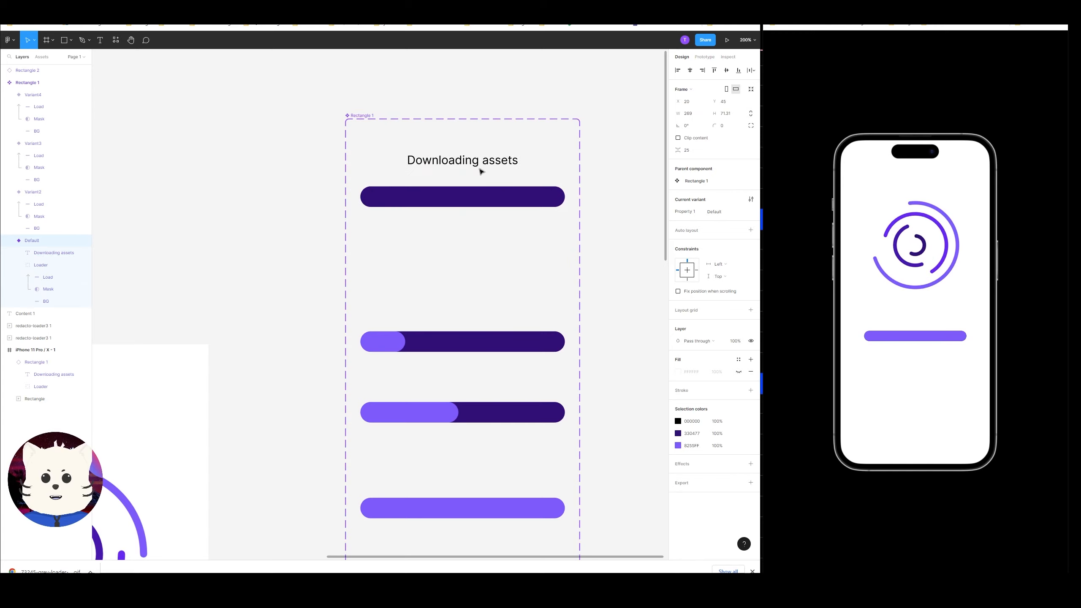
Delete Variant4, Variant3 and Variant2 from the component set.
left_click(460, 343)
left_click(452, 412, "shift")
left_click(456, 500, "shift")
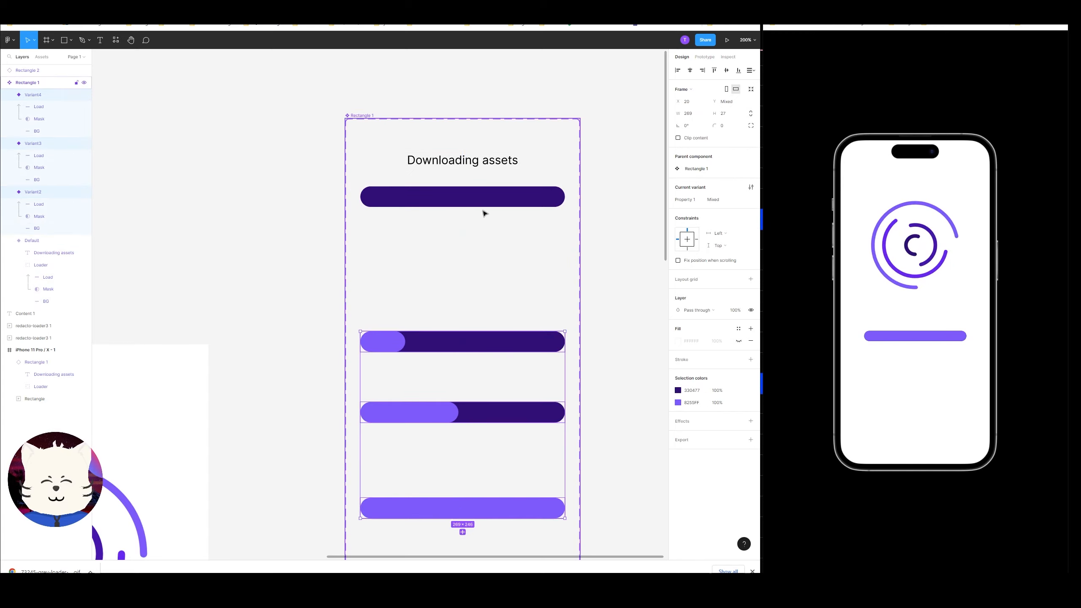
key("Delete")
Duplicate the default variant below it and change the copy's text to "Connecting to database".
left_click(462, 198)
left_click_drag(462, 198, 480, 297)
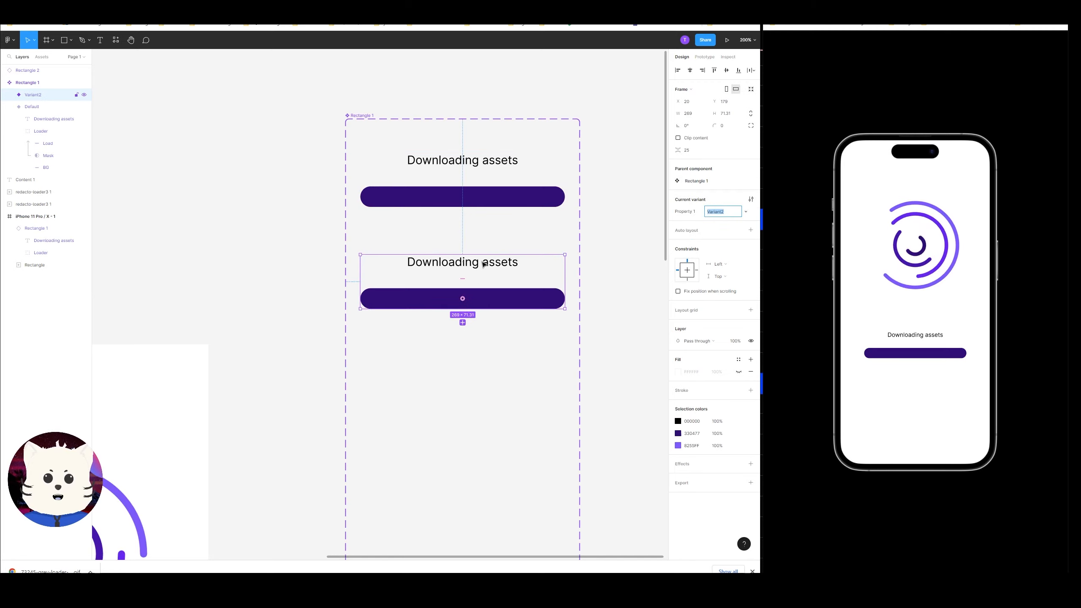
double_click(482, 262)
double_click(482, 261)
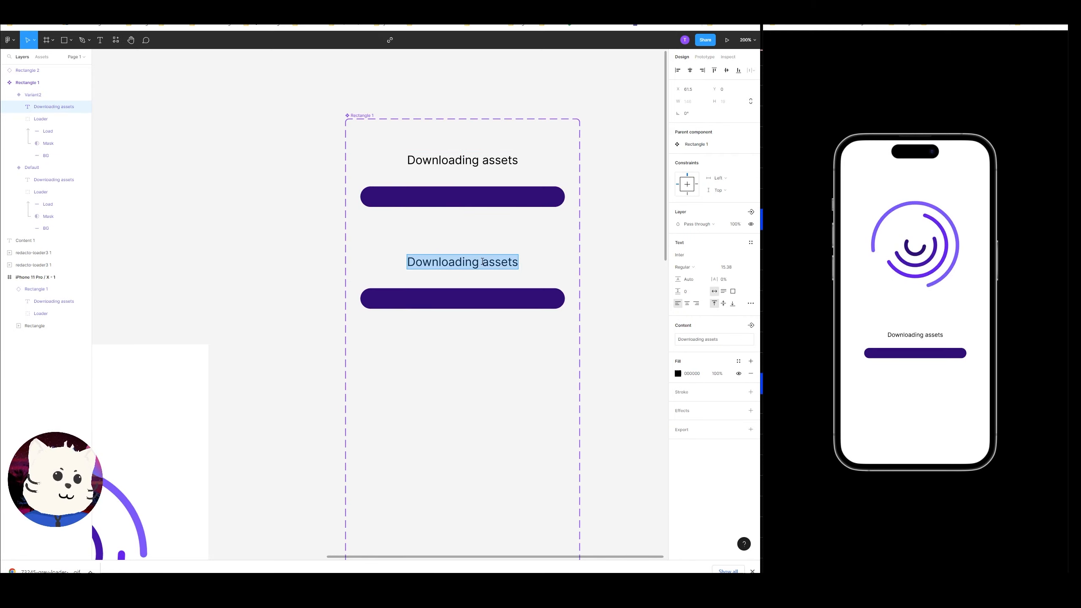
type("Connect")
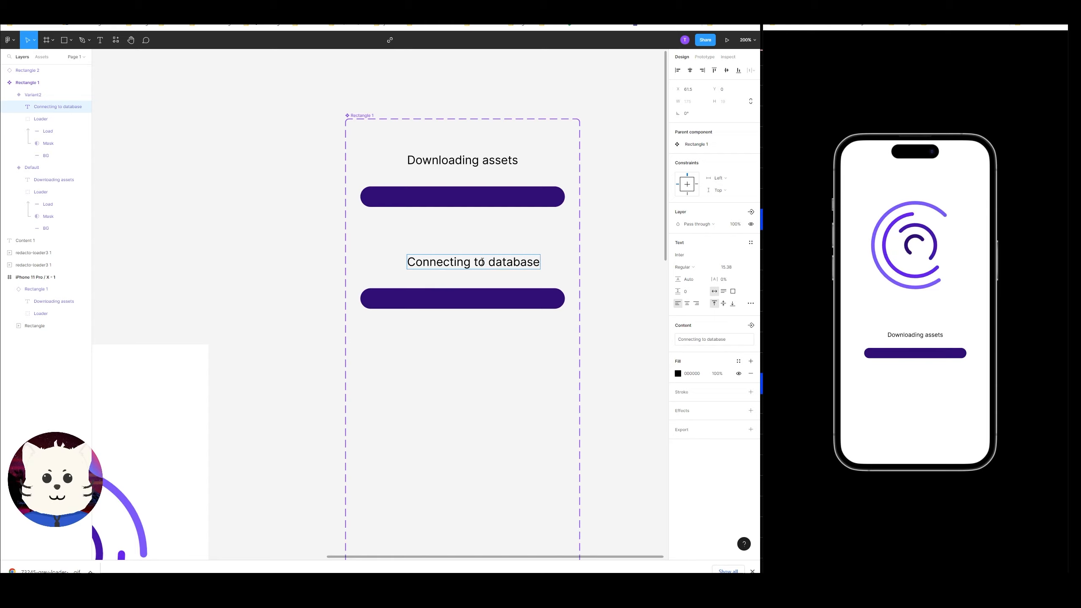
Center the "Connecting to database" text horizontally within its variant.
key("Escape")
double_click(492, 166)
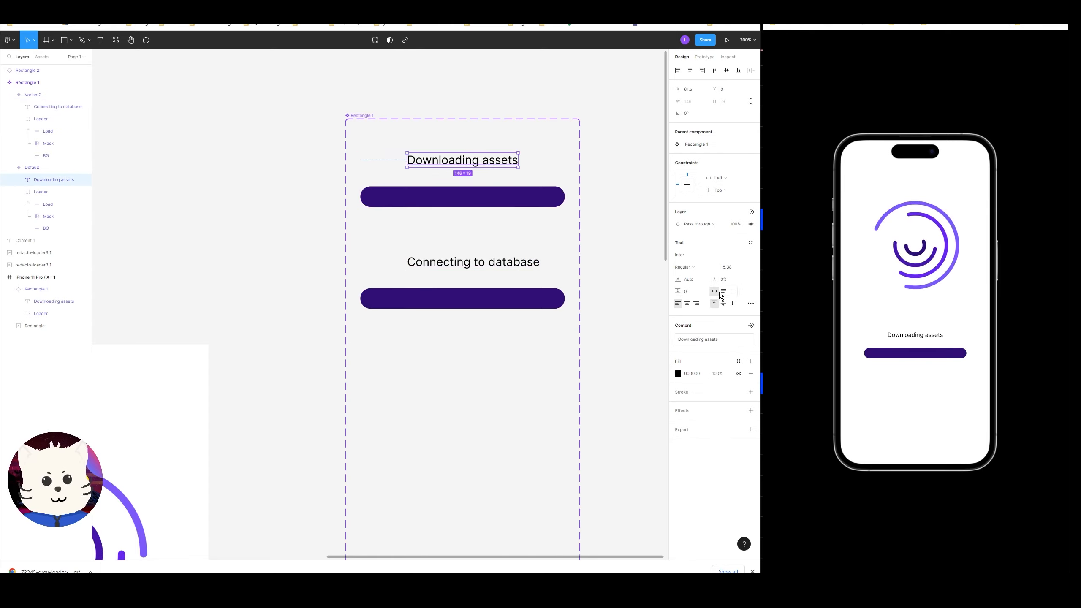
left_click(505, 268)
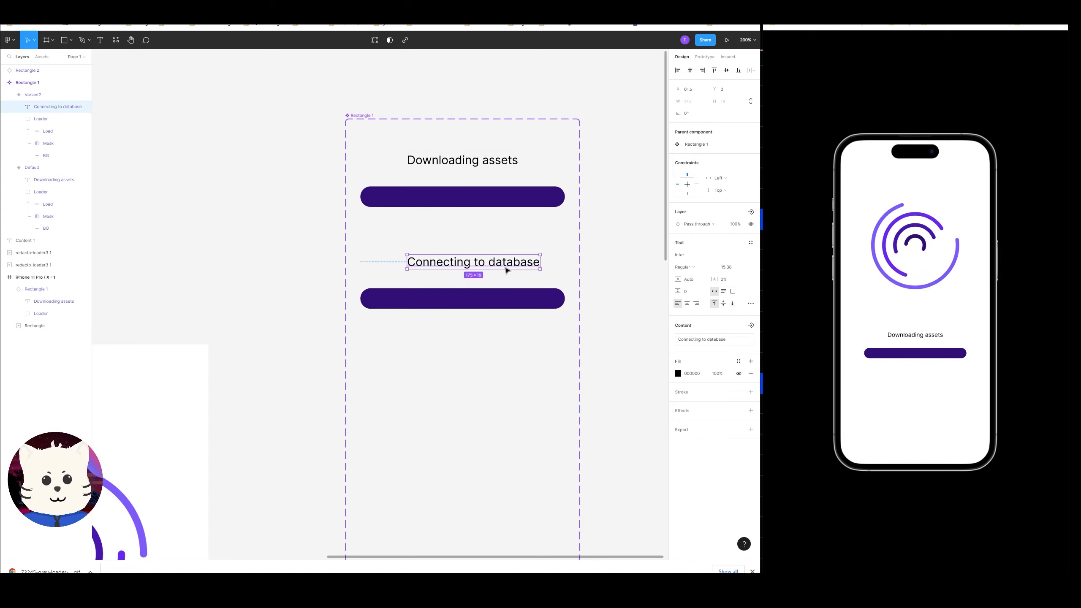
left_click(687, 303)
left_click(481, 299, "shift")
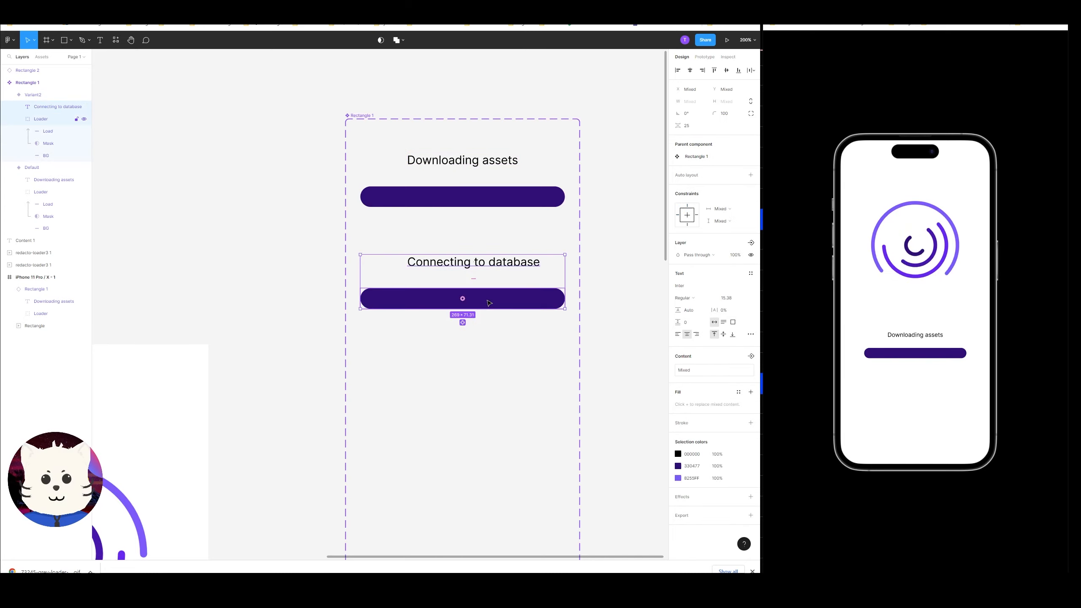
left_click(693, 70)
left_click(610, 249)
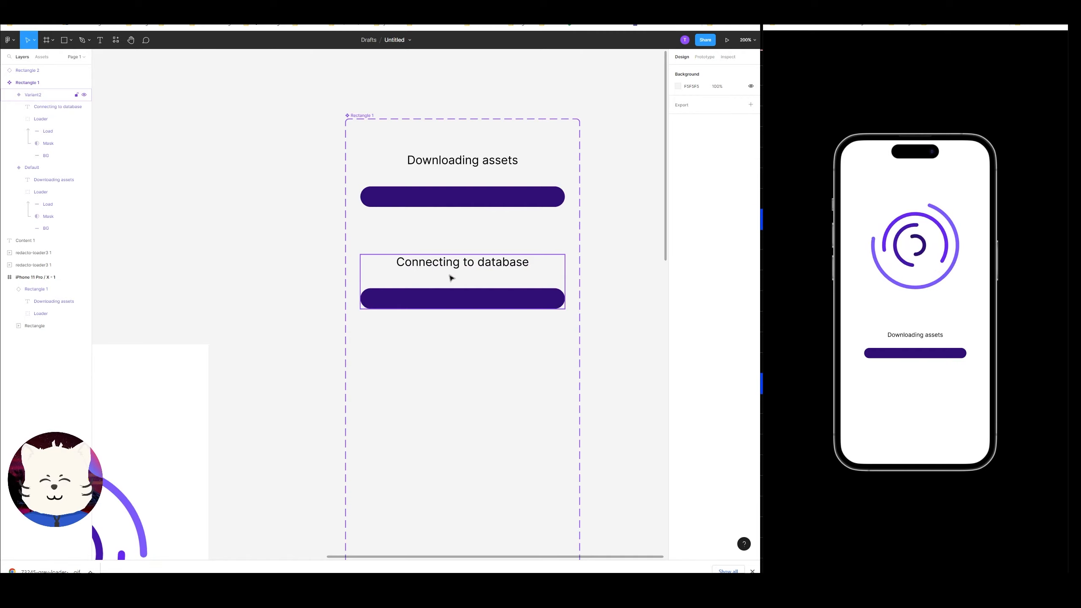
Duplicate the "Connecting to database" variant below it and change the copy's text to "Downloading data".
left_click_drag(450, 275, 476, 354)
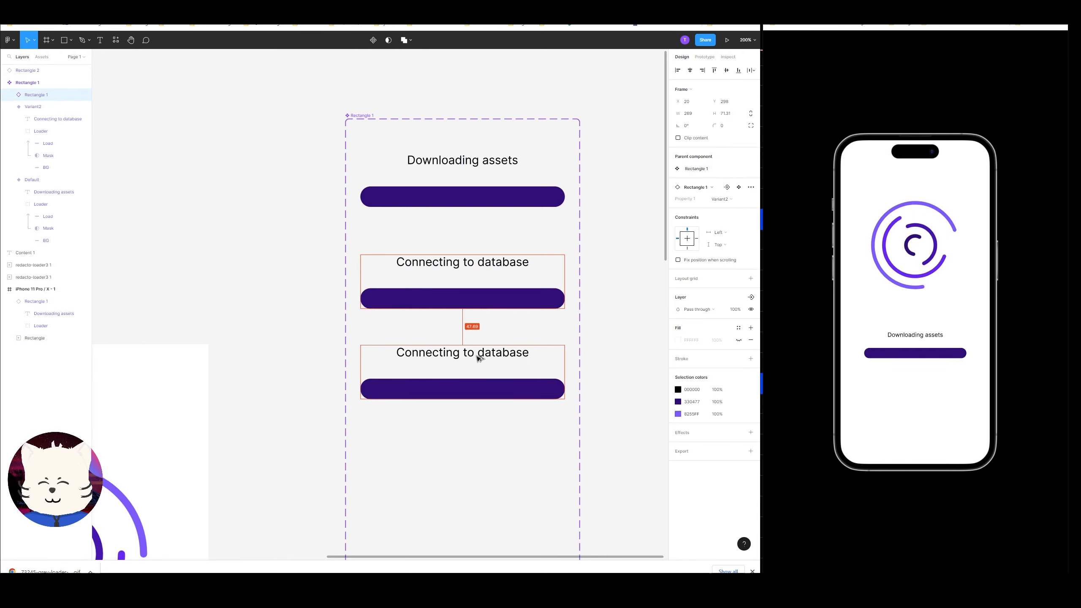
double_click(477, 355)
double_click(476, 355)
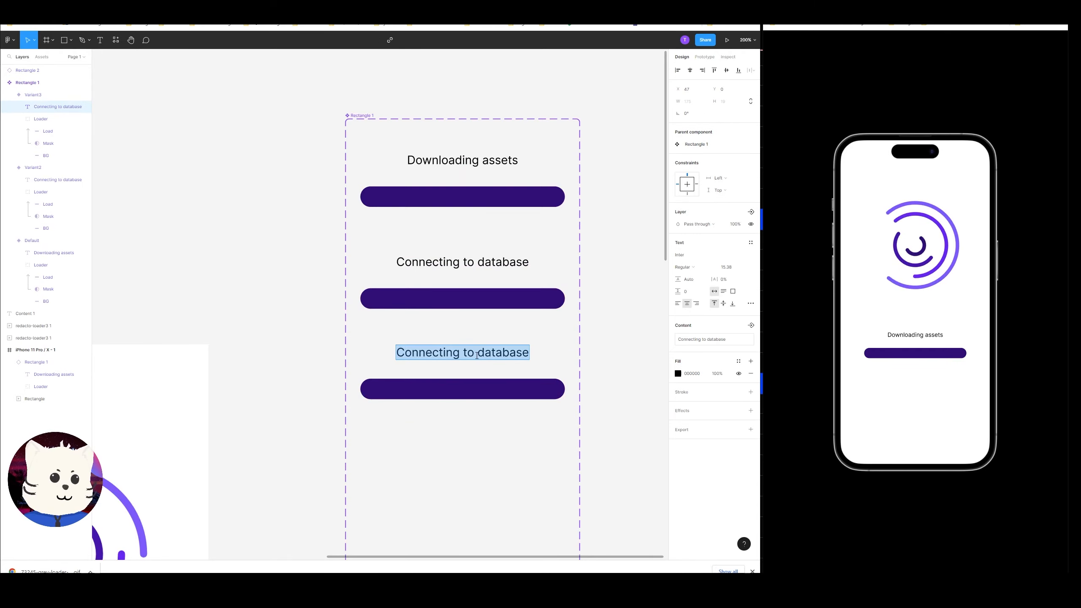
type("C")
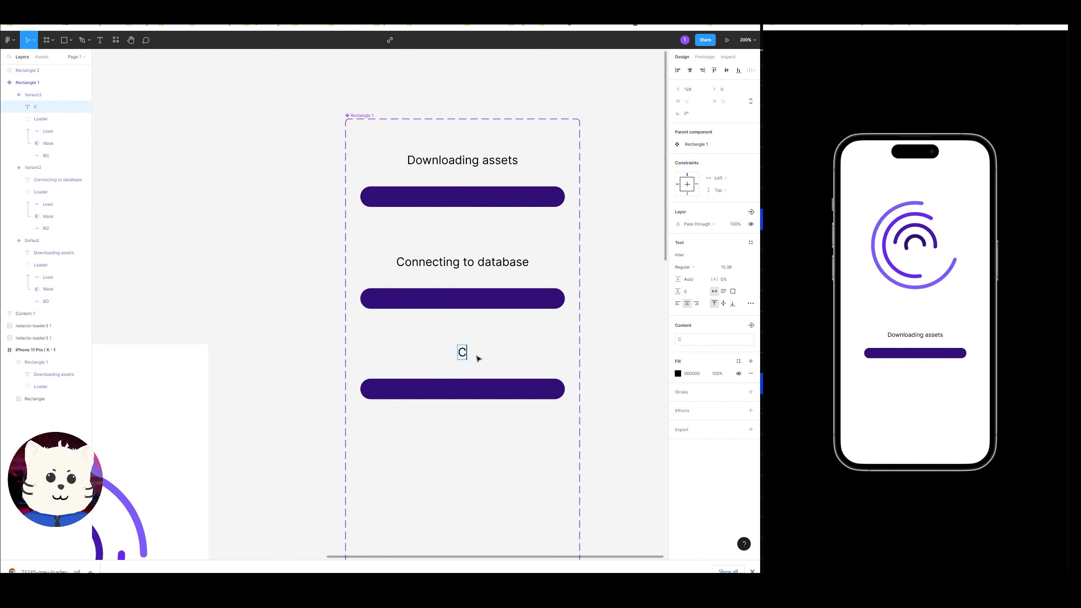
type("onnection")
key("ctrl+a")
type("W")
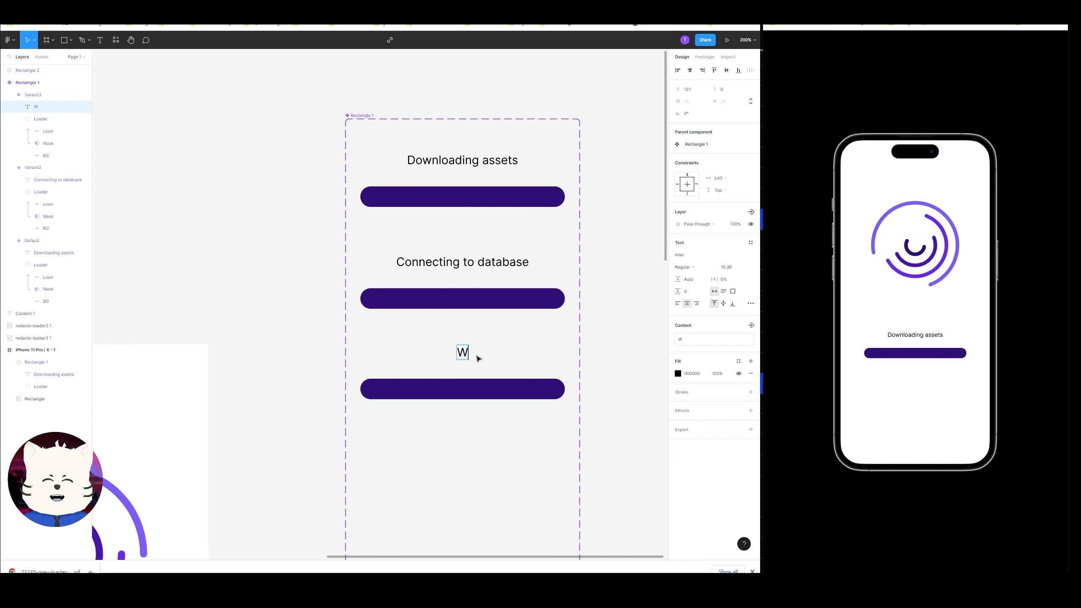
type("aiting for data")
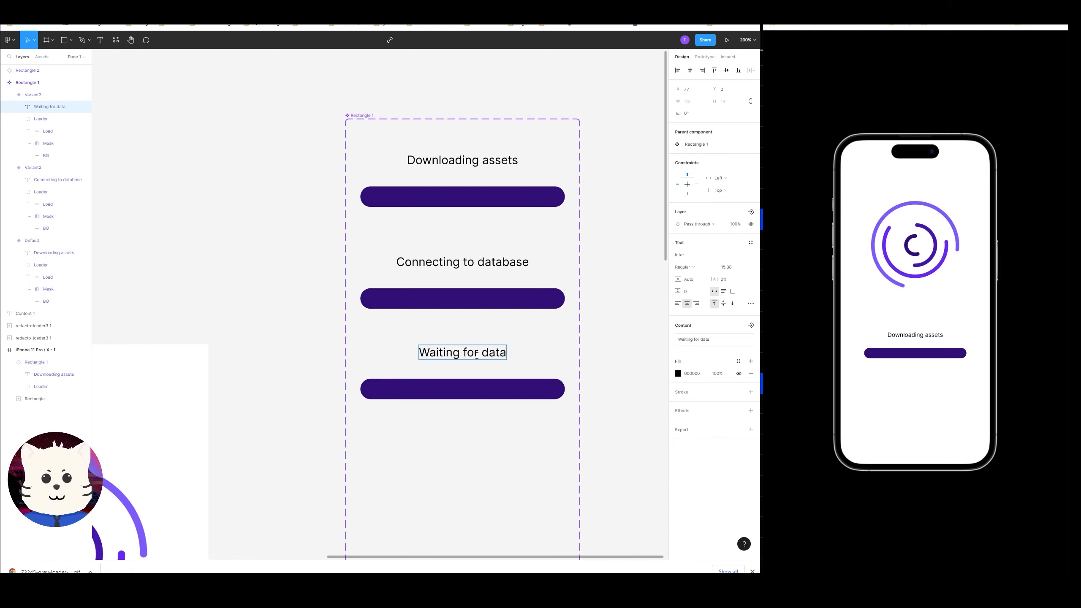
key("ctrl+a")
type("Do")
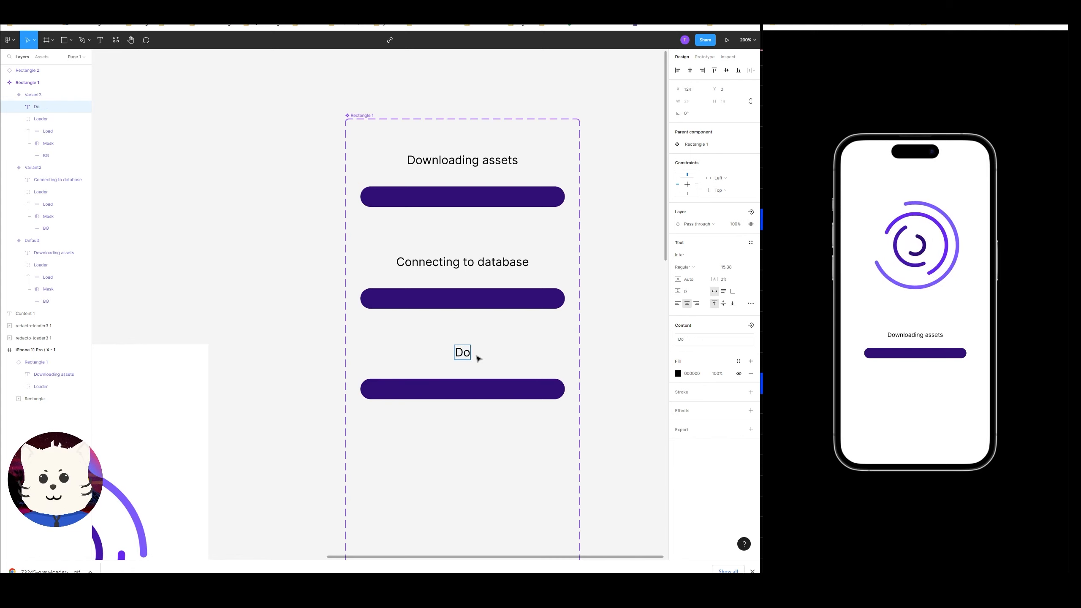
type("wnloading data")
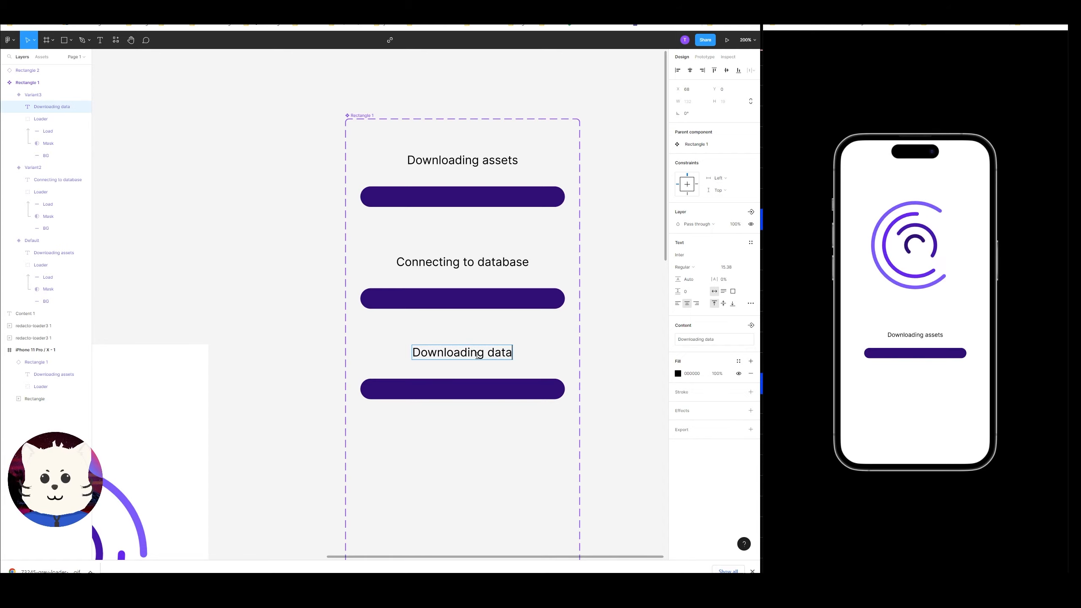
Duplicate the "Downloading data" variant below it and change the copy's text to "Preparing dashboard".
key("Escape")
key("Escape")
left_click_drag(483, 387, 491, 461)
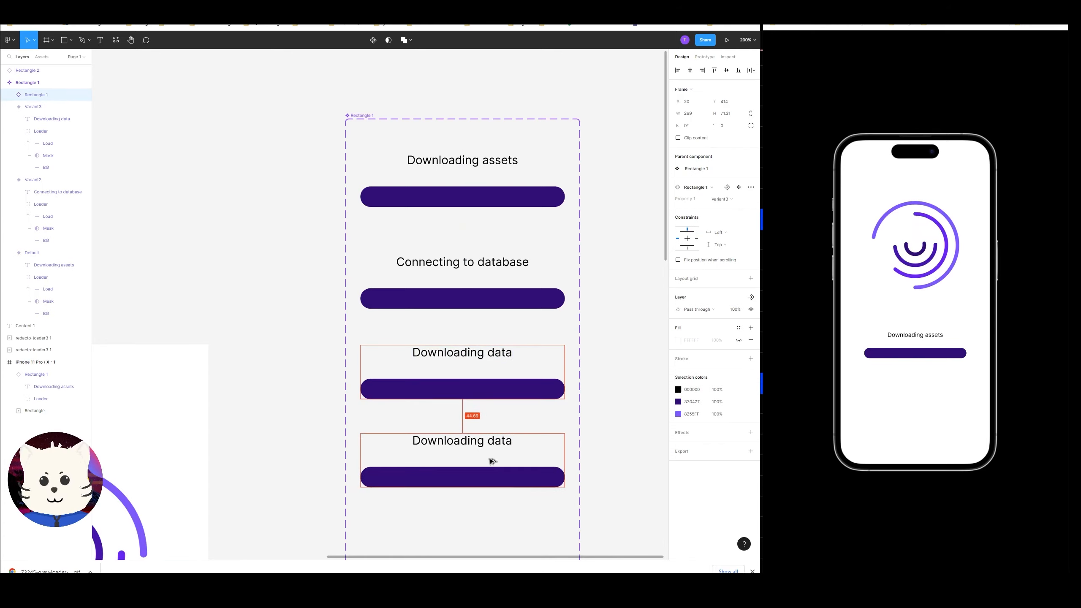
double_click(489, 443)
key("ctrl+a")
type("P")
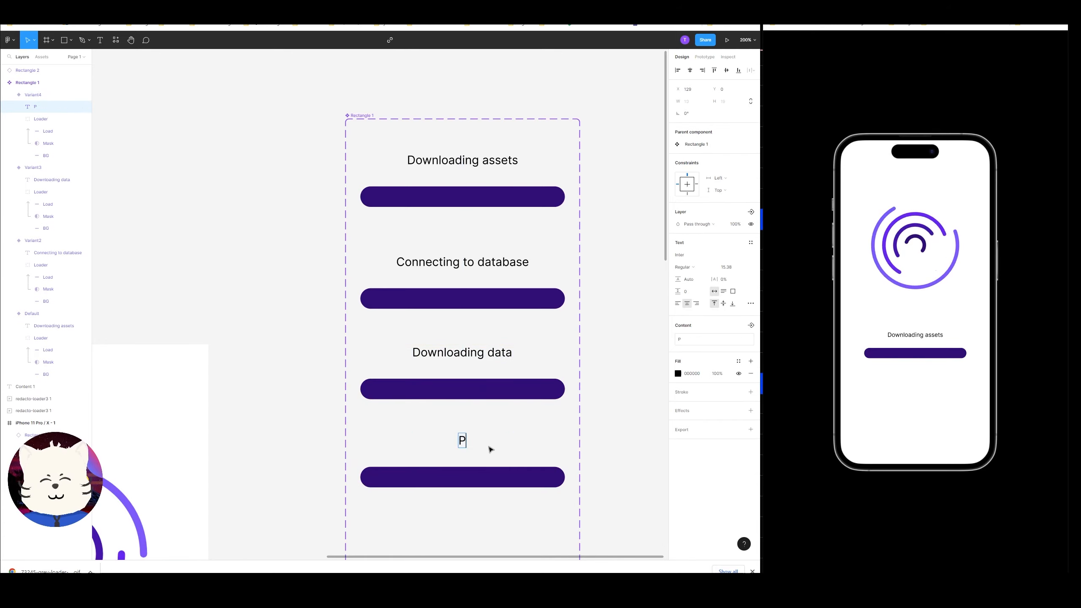
type("reparing Dashboard")
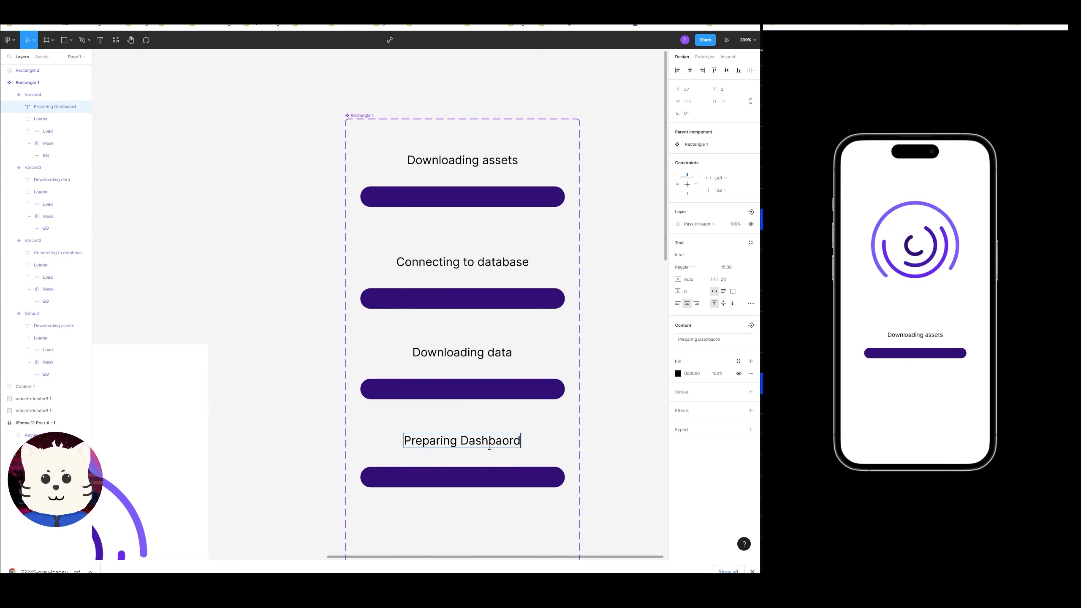
key("BackSpace")
key("BackSpace")
key("BackSpace")
key("BackSpace")
key("BackSpace")
key("BackSpace")
key("BackSpace")
key("BackSpace")
key("BackSpace")
type("dashboard")
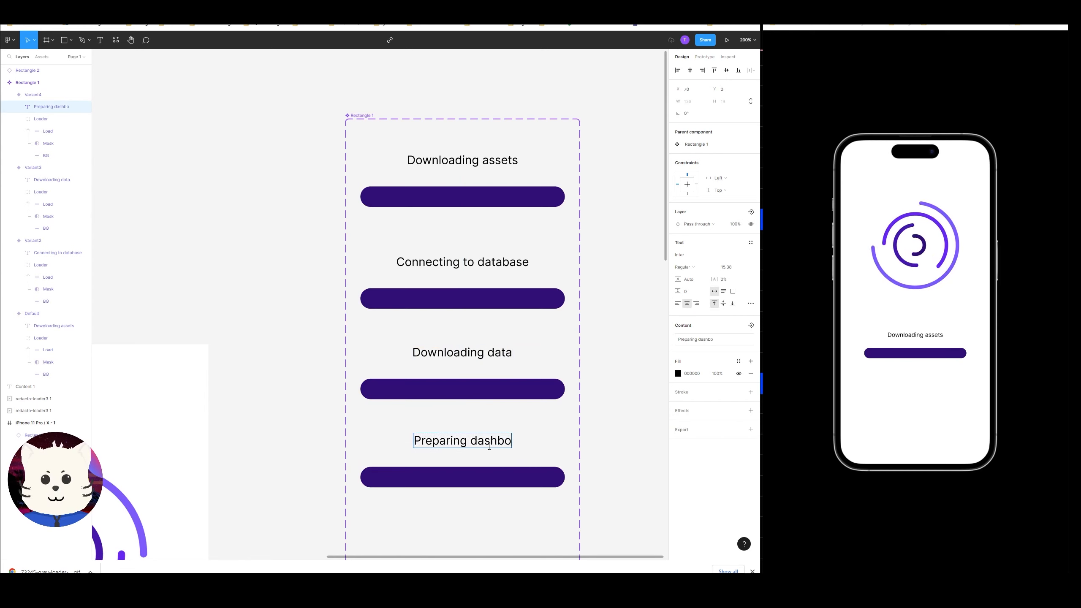
key("Escape")
key("Escape")
Shift the Load fill in the "Connecting to database" variant so a small part of the bar shows progress.
left_click_drag(486, 432, 493, 350)
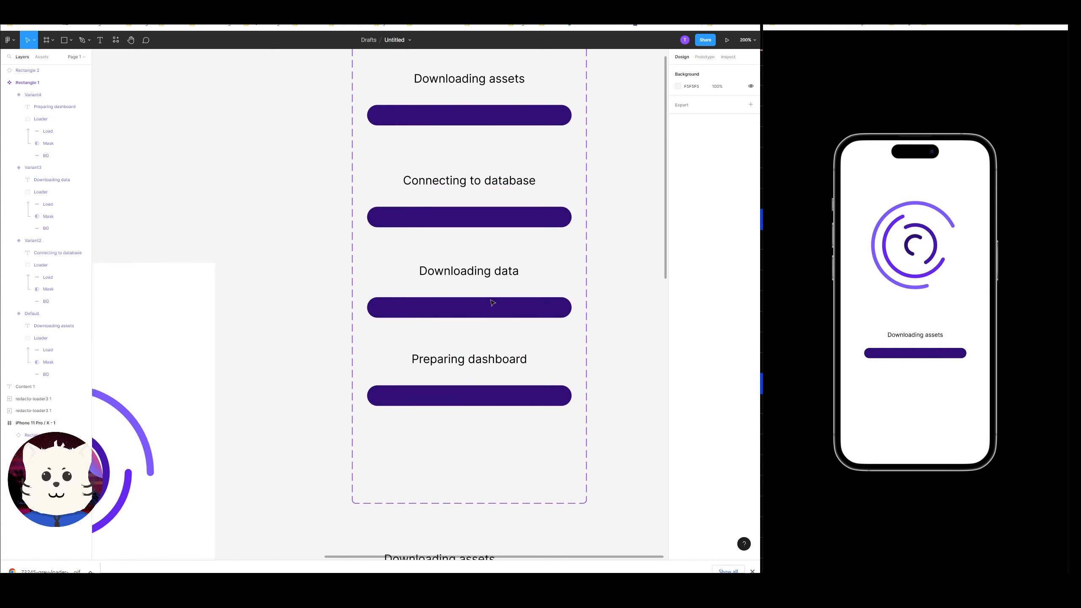
left_click_drag(492, 302, 511, 408)
double_click(453, 220)
double_click(454, 220)
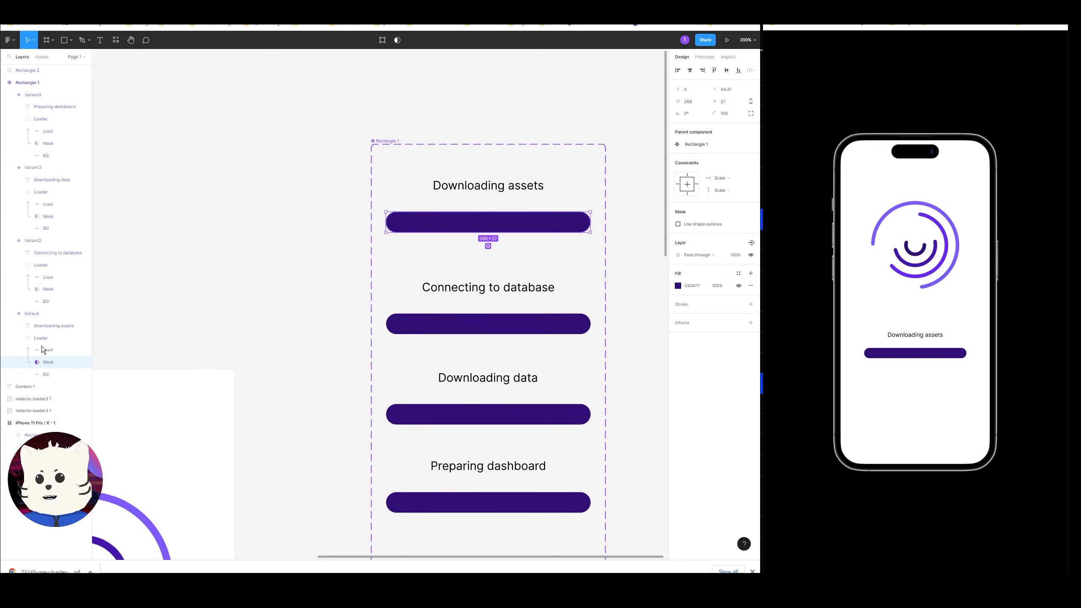
left_click(45, 373)
left_click(388, 319)
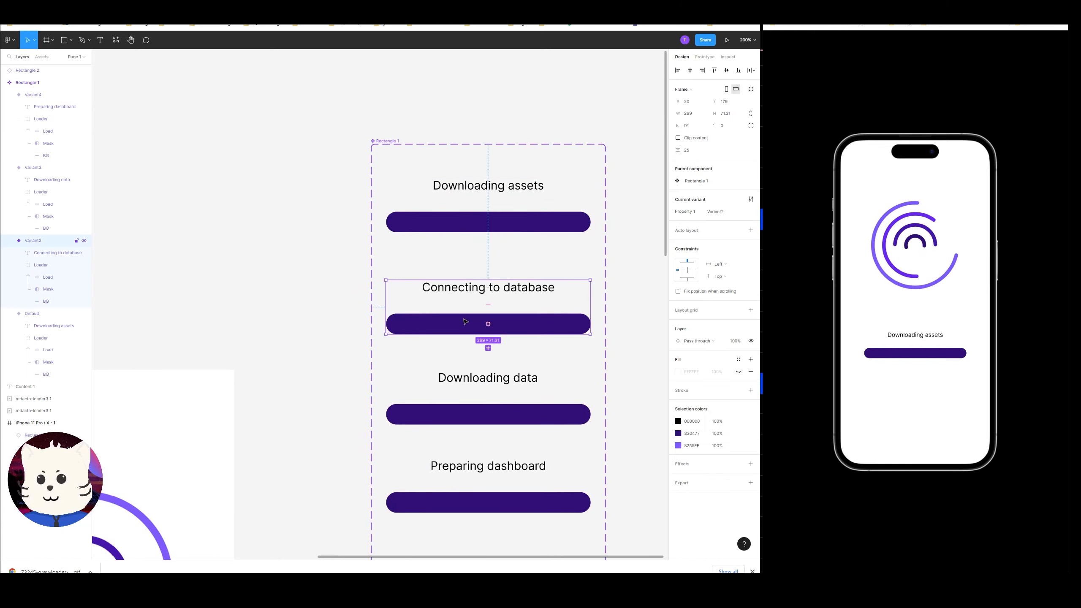
left_click(41, 276)
key("shift+Right")
key("shift+Right")
key("shift+Right")
key("shift+Right")
key("shift+Right")
key("shift+Right")
key("shift+Right")
key("shift+Right")
key("shift+Right")
key("shift+Right")
key("shift+Right")
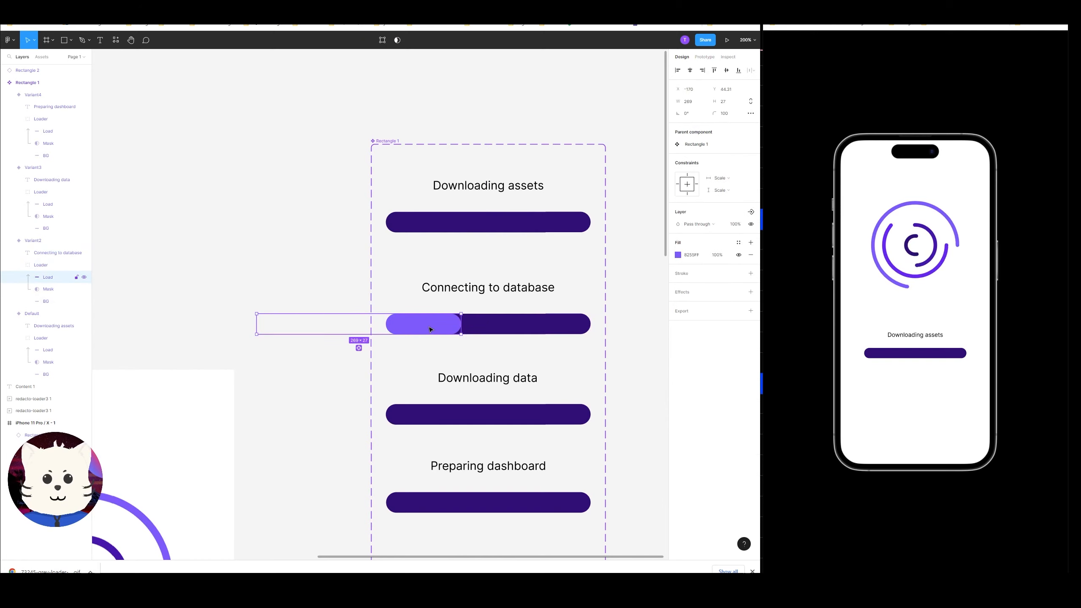
left_click_drag(430, 329, 383, 329)
Shift the Load fill in the "Downloading data" variant right so it covers about half the bar.
left_click(425, 414)
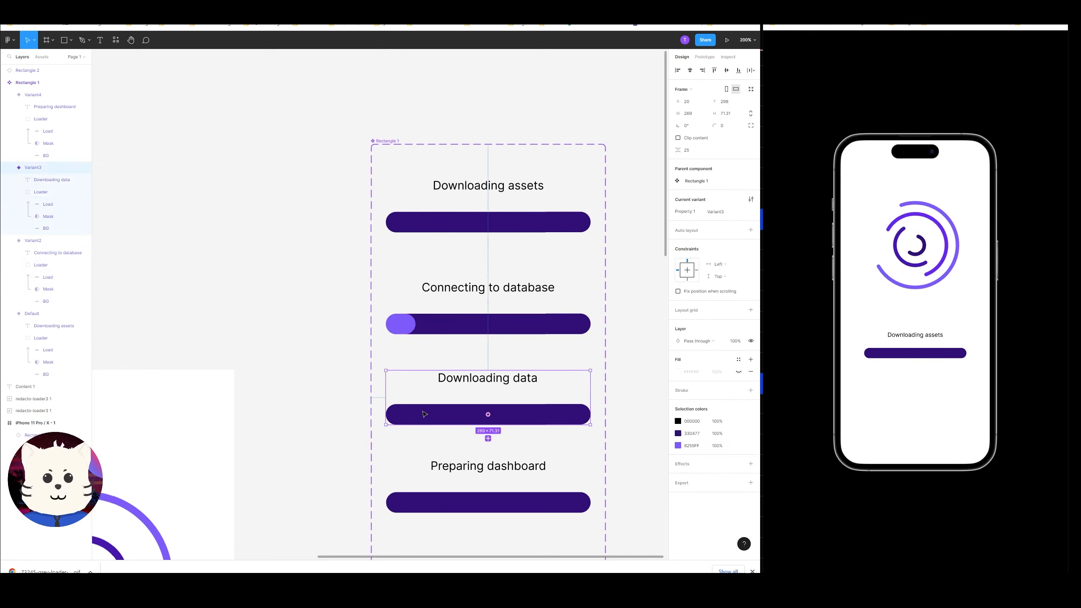
left_click(48, 205)
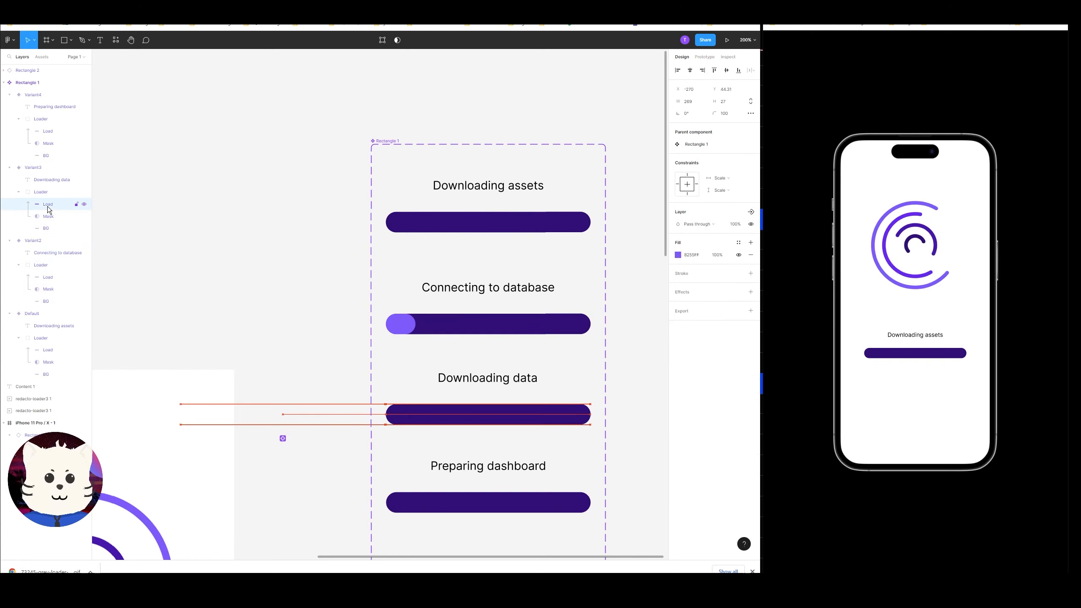
key("shift+Right")
key("shift+Right")
key("shift+Right")
key("shift+Right")
key("shift+Right")
key("shift+Right")
key("shift+Right")
key("shift+Right")
key("shift+Right")
key("shift+Right")
key("shift+Right")
key("shift+Right")
key("shift+Right")
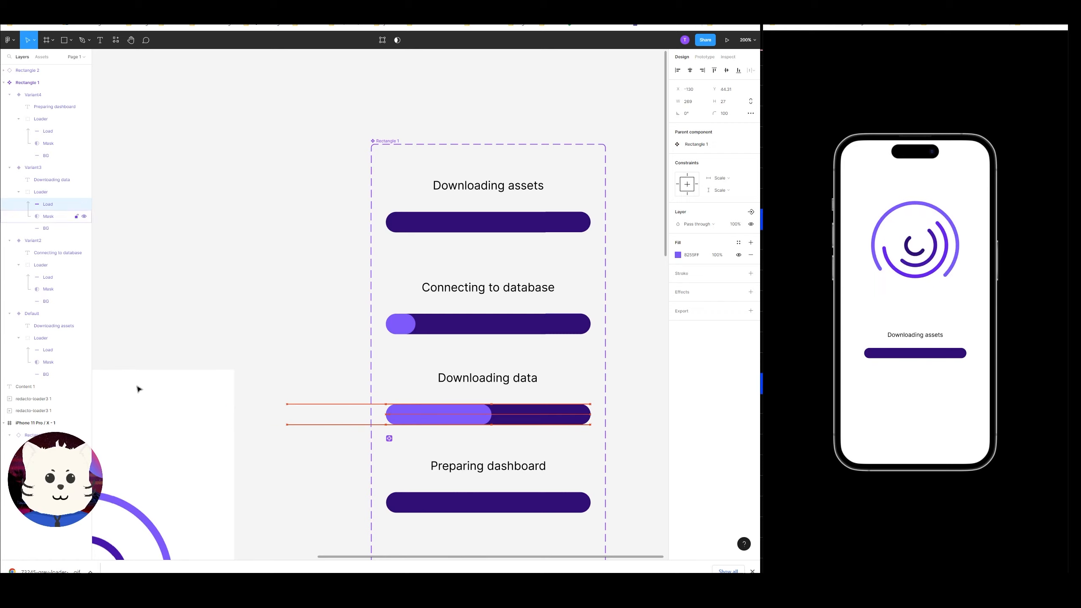
Shift the Load fill in the "Preparing dashboard" variant fully right so it covers the whole bar.
left_click(438, 507)
left_click(52, 135)
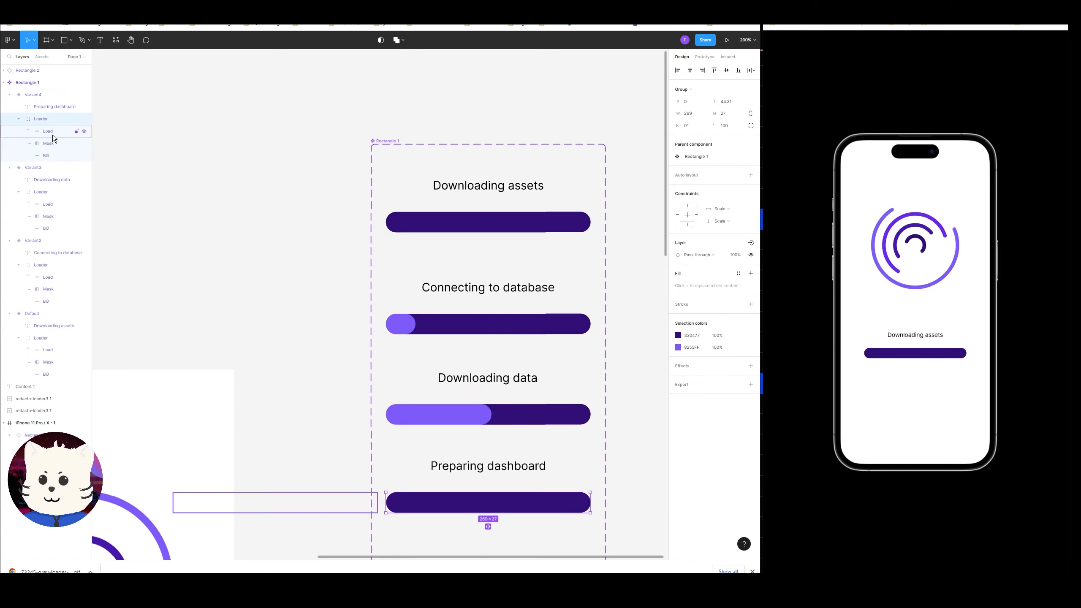
key("shift+Right")
key("shift+Right")
key("shift+Right")
key("shift+Right")
key("shift+Right")
key("shift+Right")
key("shift+Right")
key("shift+Right")
key("shift+Right")
key("shift+Right")
key("shift+Right")
key("shift+Right")
key("shift+Right")
key("shift+Right")
key("shift+Right")
key("shift+Right")
key("shift+Right")
key("shift+Right")
key("shift+Right")
key("shift+Right")
key("shift+Right")
key("shift+Right")
key("shift+Right")
key("shift+Right")
key("shift+Right")
key("shift+Right")
key("shift+Right")
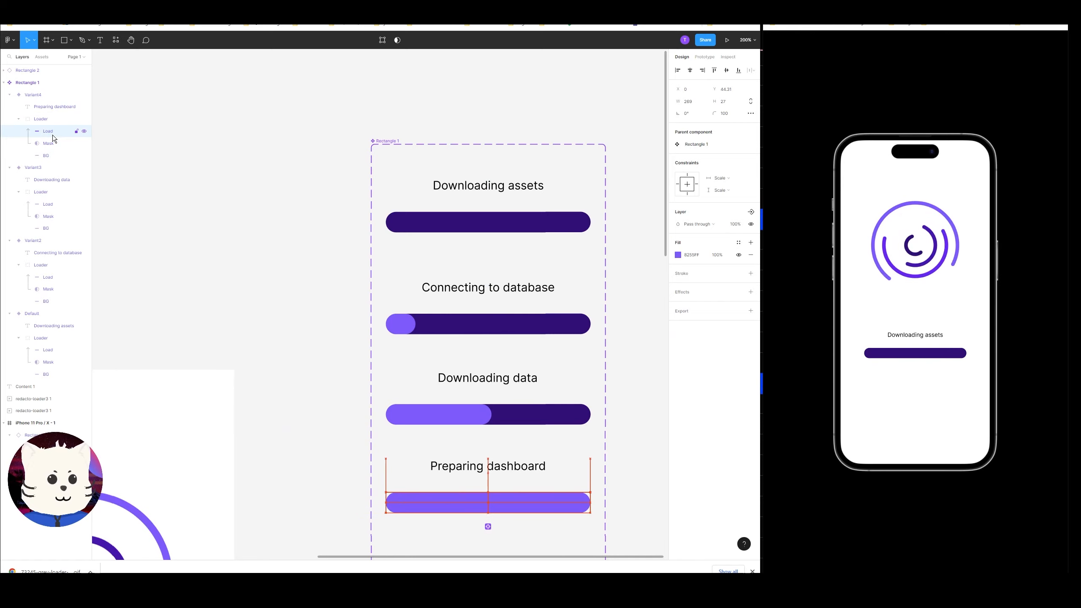
Delete the loose progress-bar instance sitting beside the component set.
left_click(142, 164)
left_click_drag(139, 221, 166, 92)
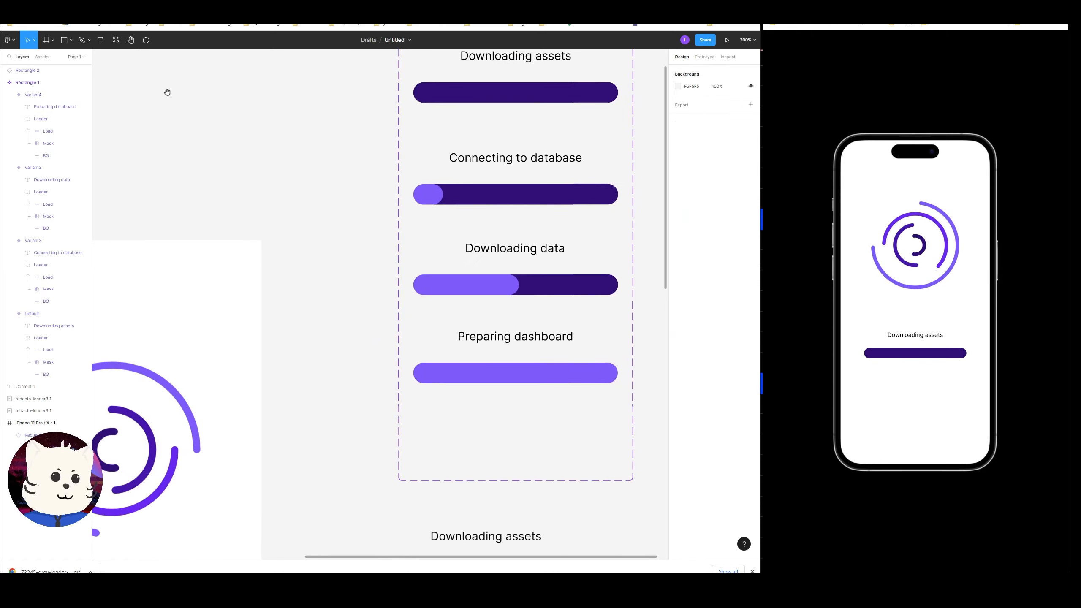
key("ctrl+minus")
left_click_drag(202, 169, 255, 72)
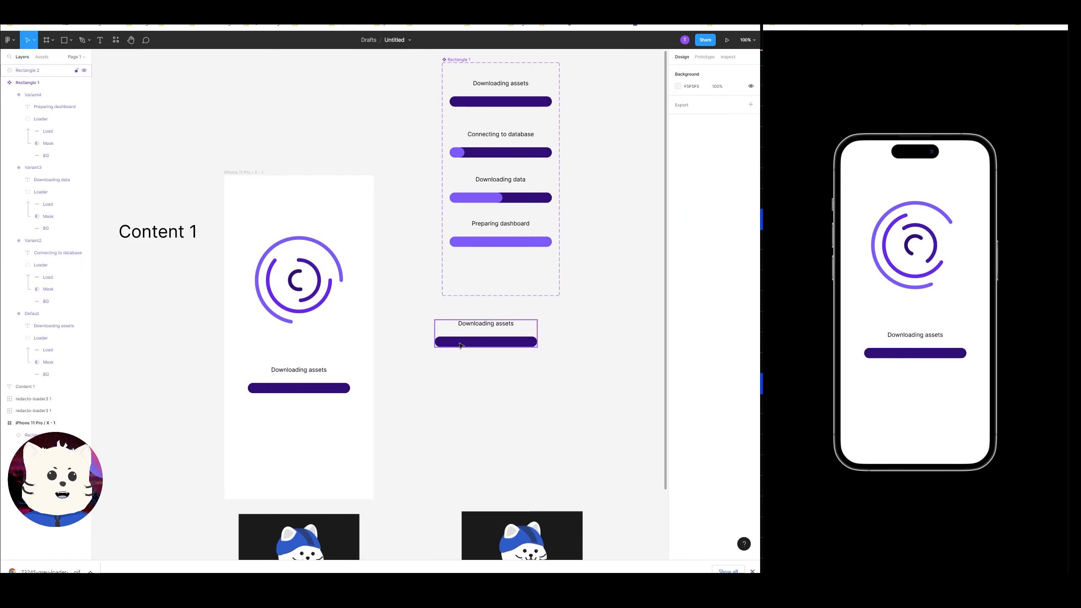
left_click(490, 332)
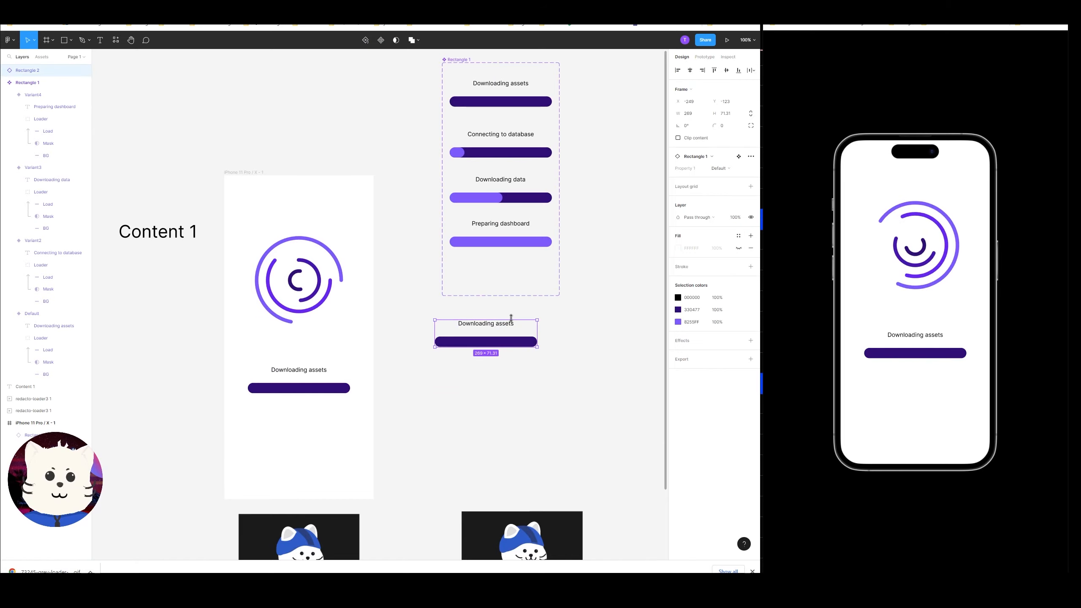
key("Delete")
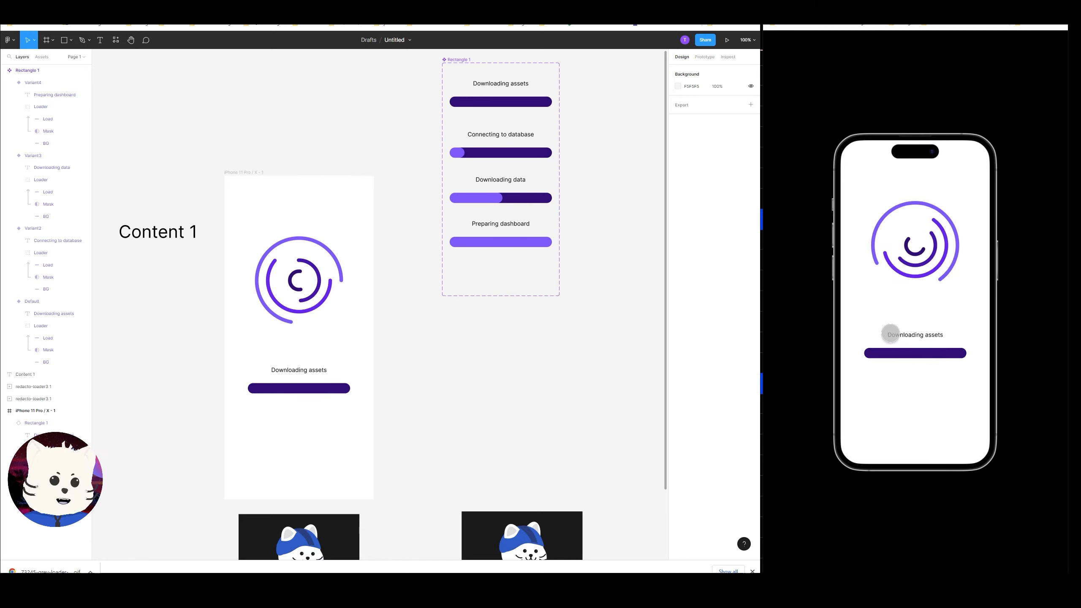
Add a prototype connection from the default variant to the "Connecting to database" variant with an After delay trigger.
scroll(517, 357, "up", 1)
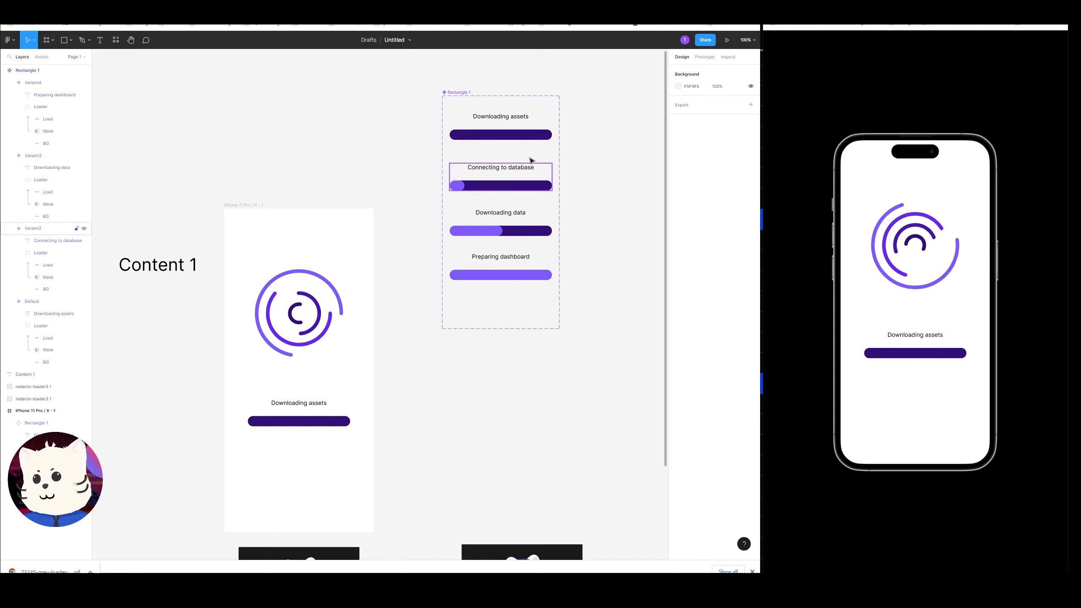
left_click(540, 124)
left_click_drag(558, 114, 510, 197)
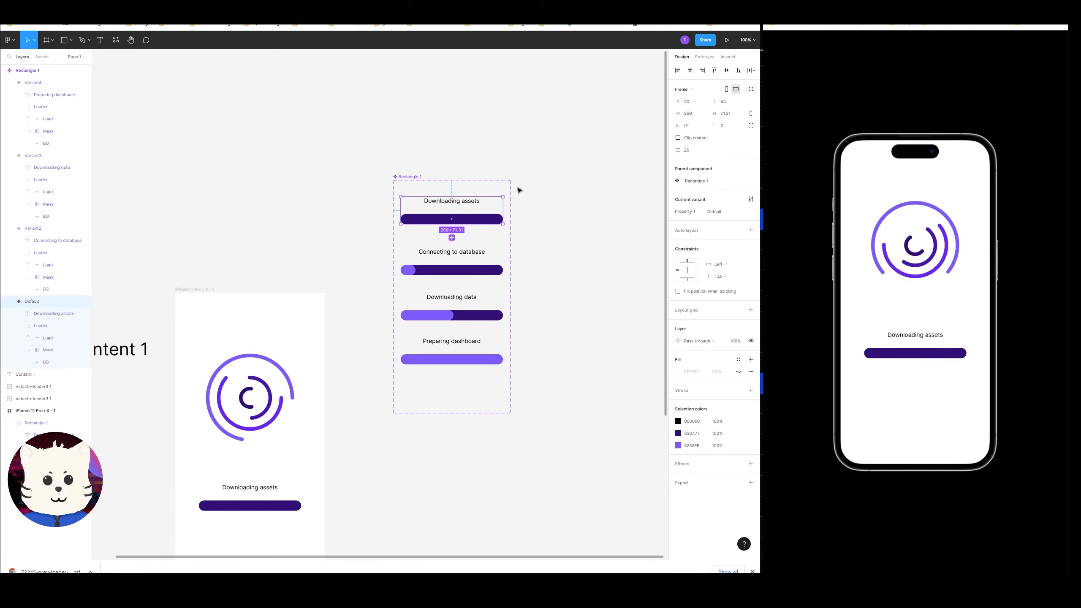
left_click(704, 57)
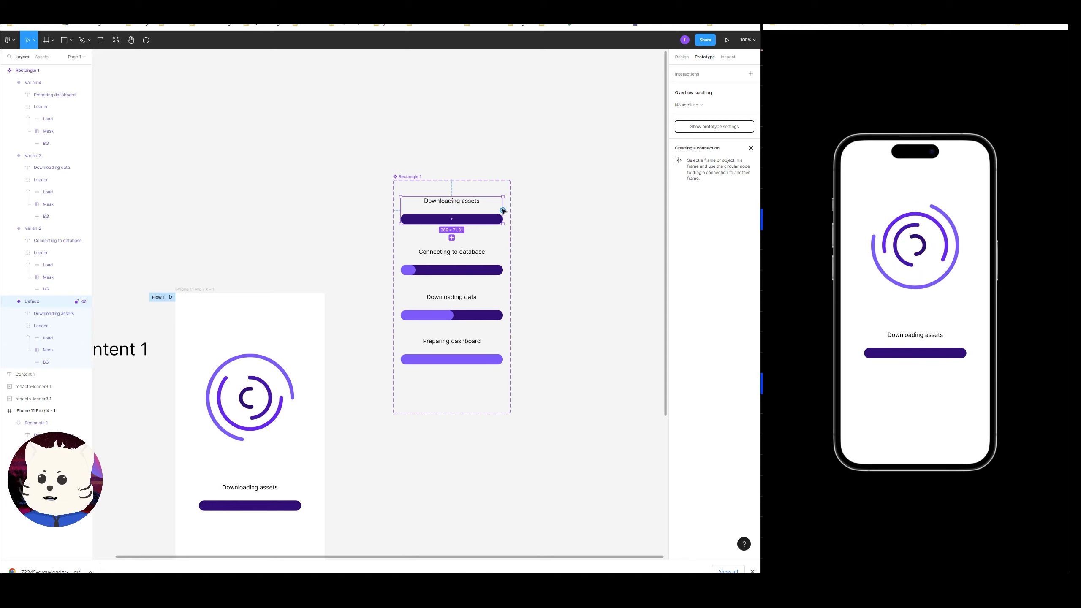
left_click_drag(482, 280, 470, 263)
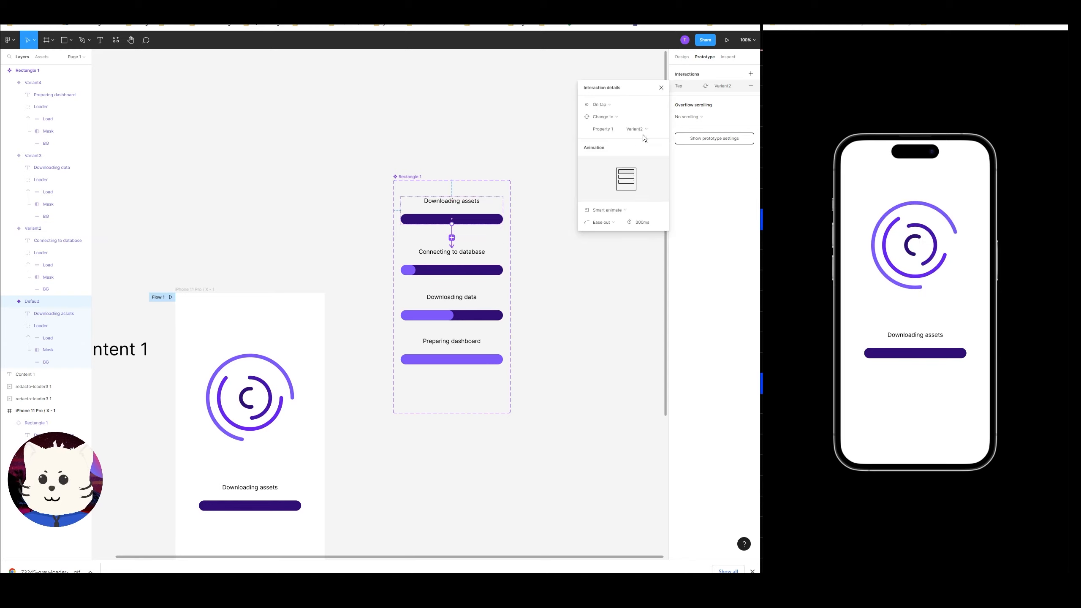
left_click(600, 104)
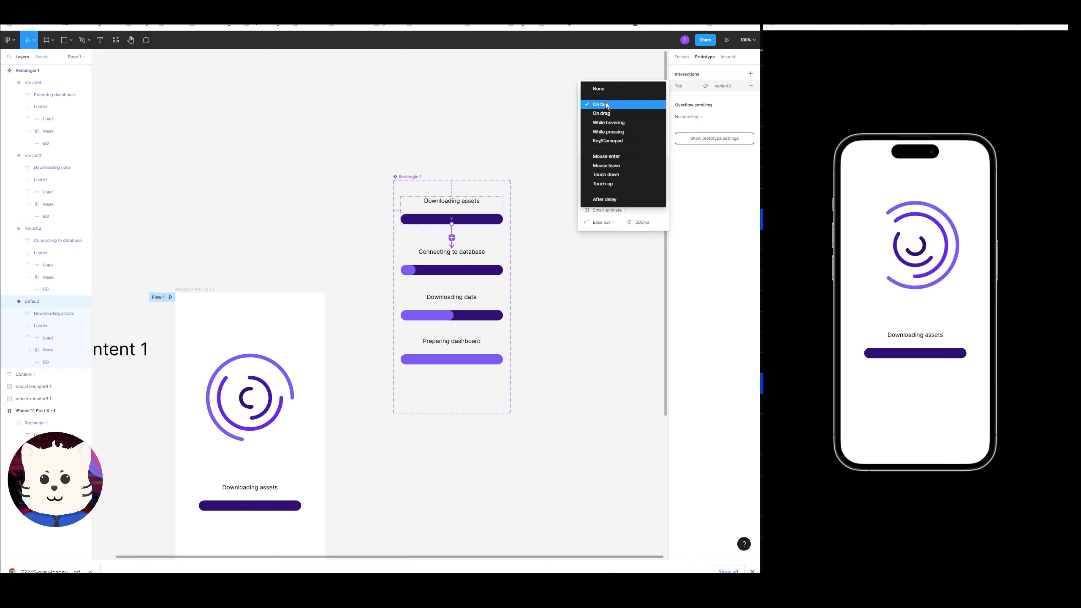
left_click(611, 203)
Connect the "Connecting to database" variant to the "Downloading data" variant with an After delay trigger.
left_click(489, 269)
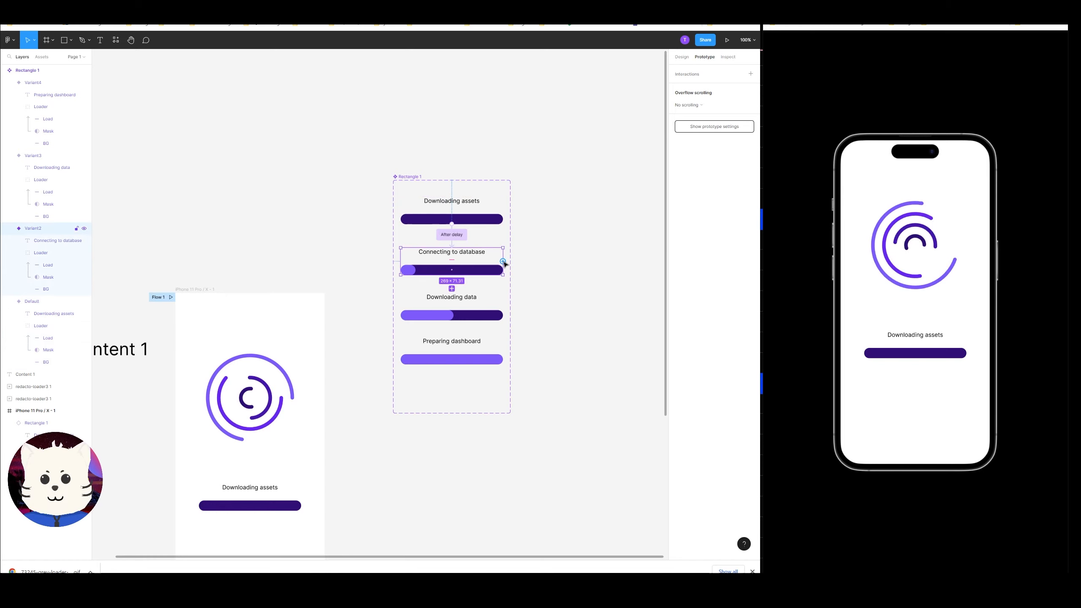
left_click_drag(503, 263, 490, 314)
left_click(600, 104)
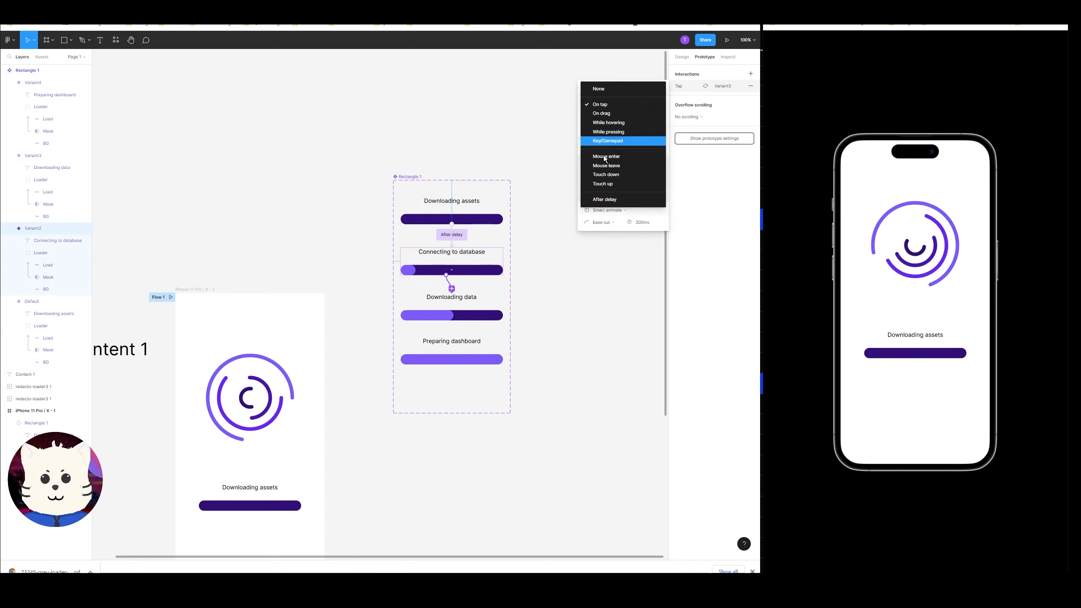
left_click(611, 199)
Connect the "Downloading data" variant to the "Preparing dashboard" variant with an After delay trigger.
left_click(482, 315)
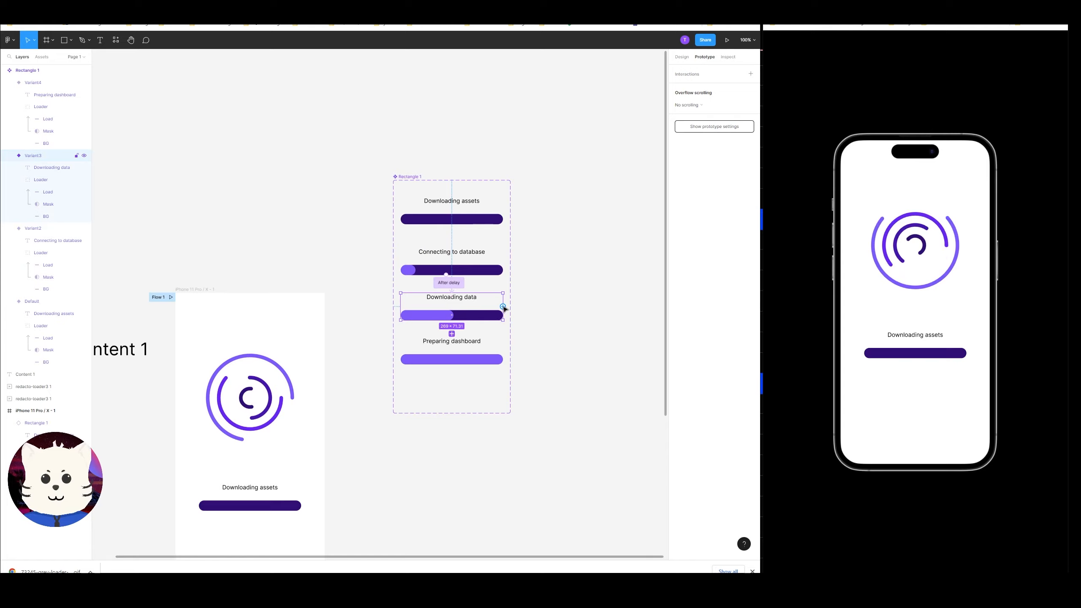
left_click_drag(503, 308, 466, 358)
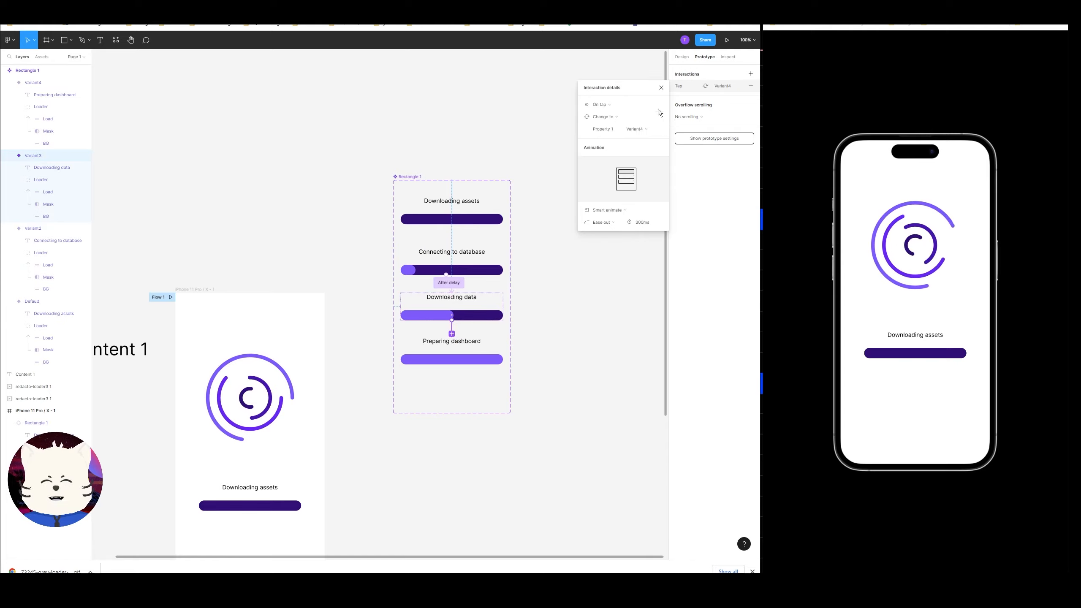
left_click(617, 107)
left_click(604, 202)
left_click(546, 274)
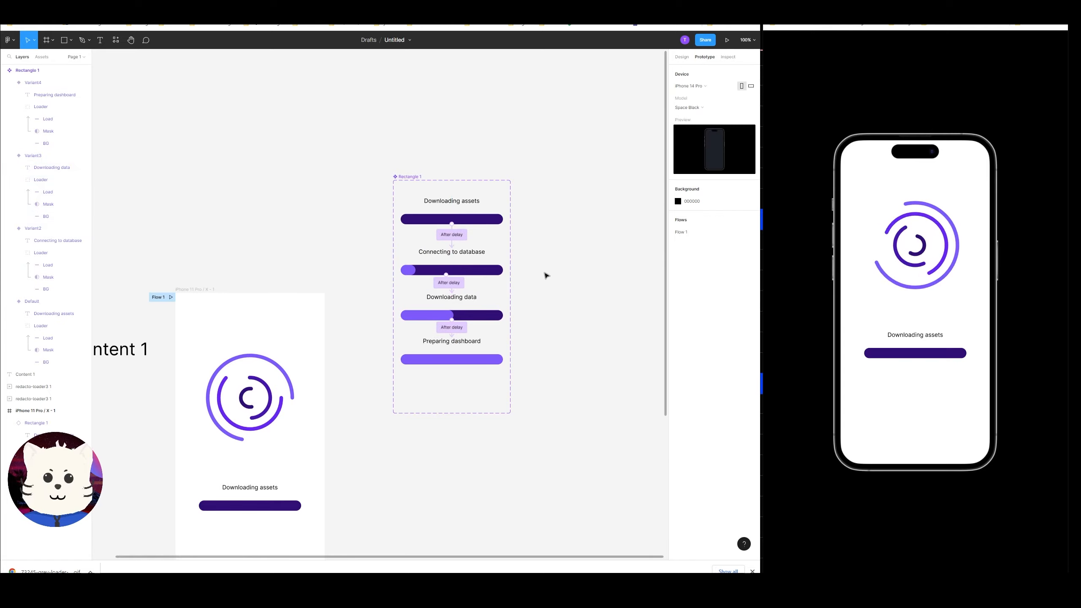
Move the progress-bar component set down so it sits level with the phone frame.
key("ctrl+plus")
left_click_drag(575, 211, 475, 317)
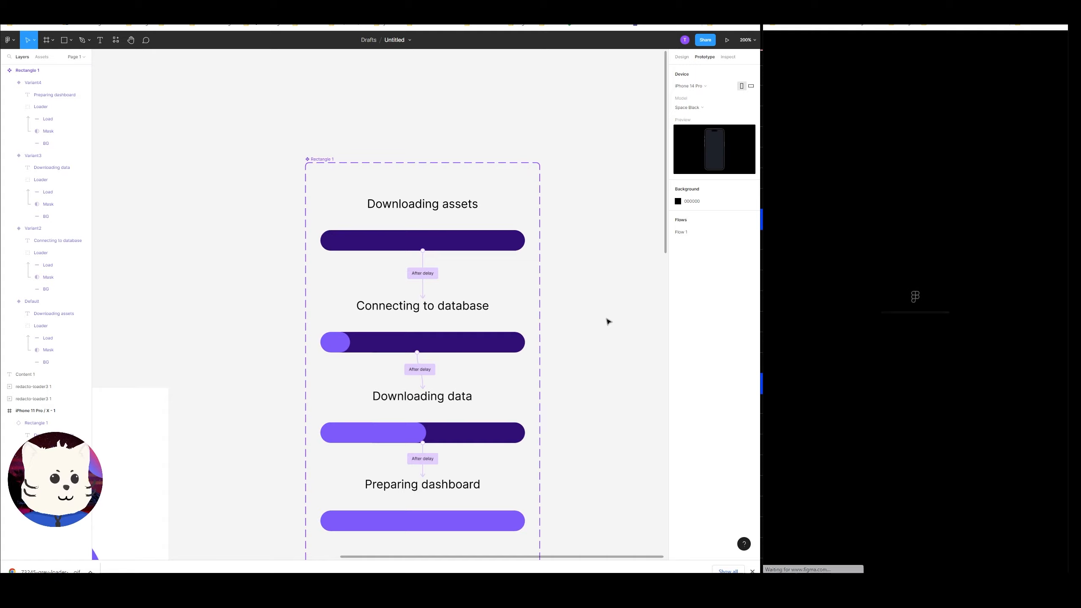
key("ctrl+minus")
scroll(549, 298, "down", 5)
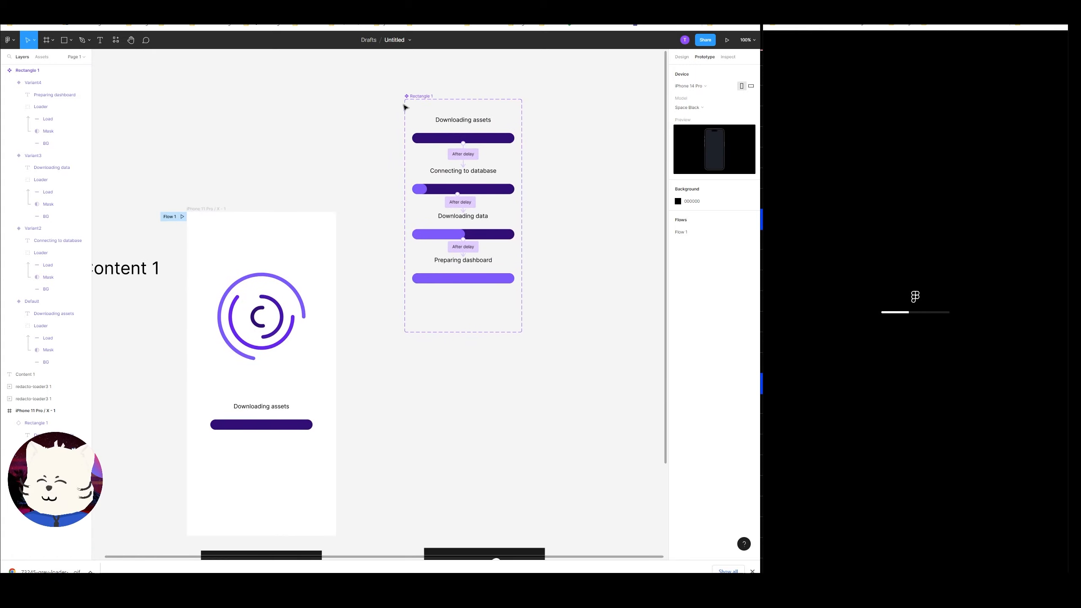
left_click_drag(417, 98, 445, 232)
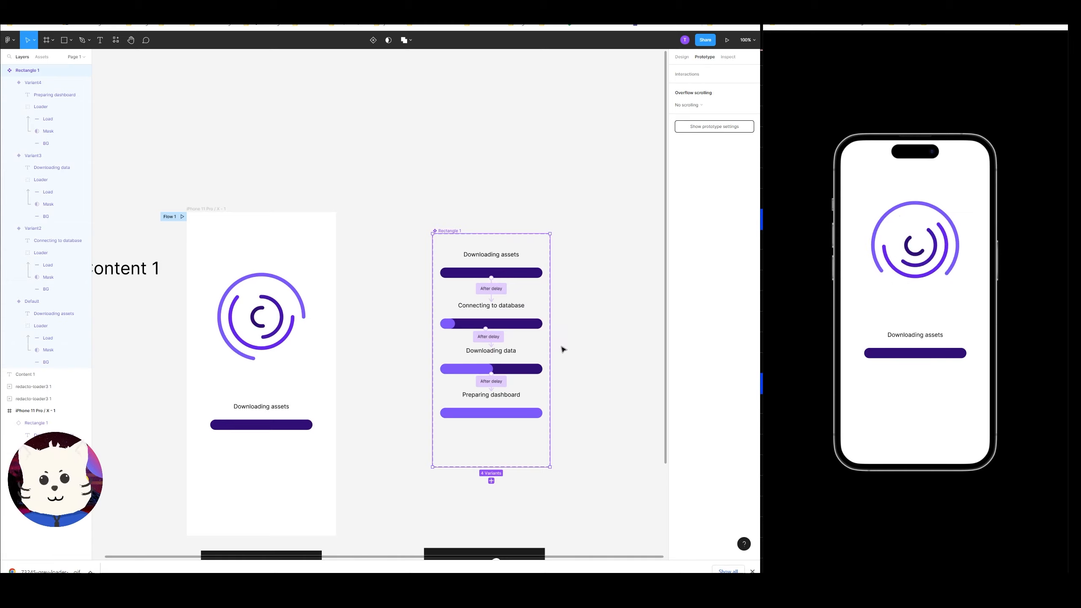
Replace the phone frame's progress-bar instance with a freshly pasted instance placed at the same spot below the loader.
scroll(578, 341, "down", 3)
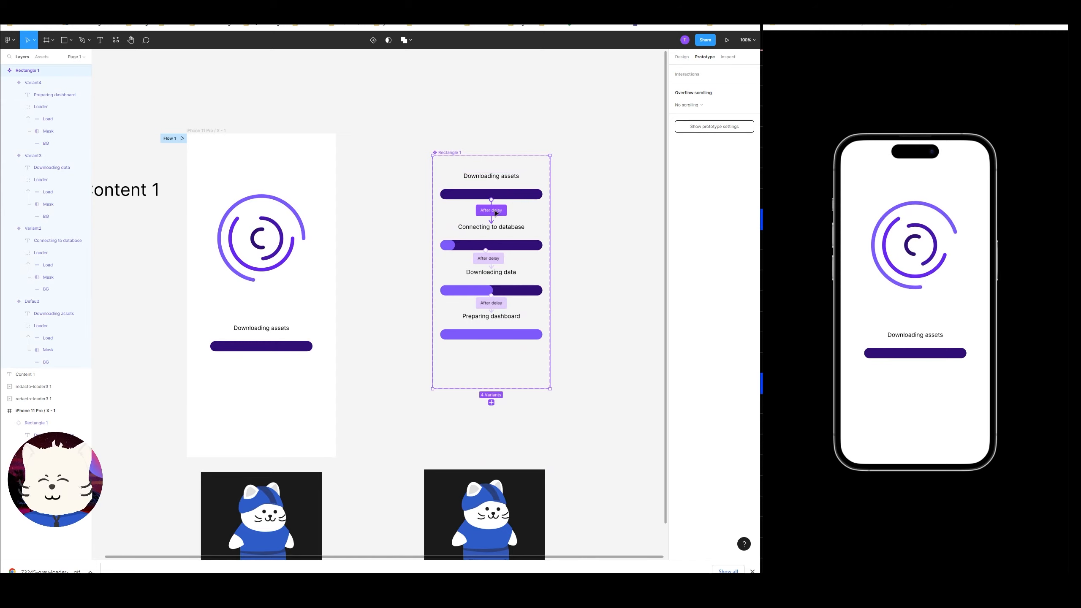
left_click_drag(503, 181, 636, 232)
key("ctrl+x")
left_click(207, 130)
key("ctrl+v")
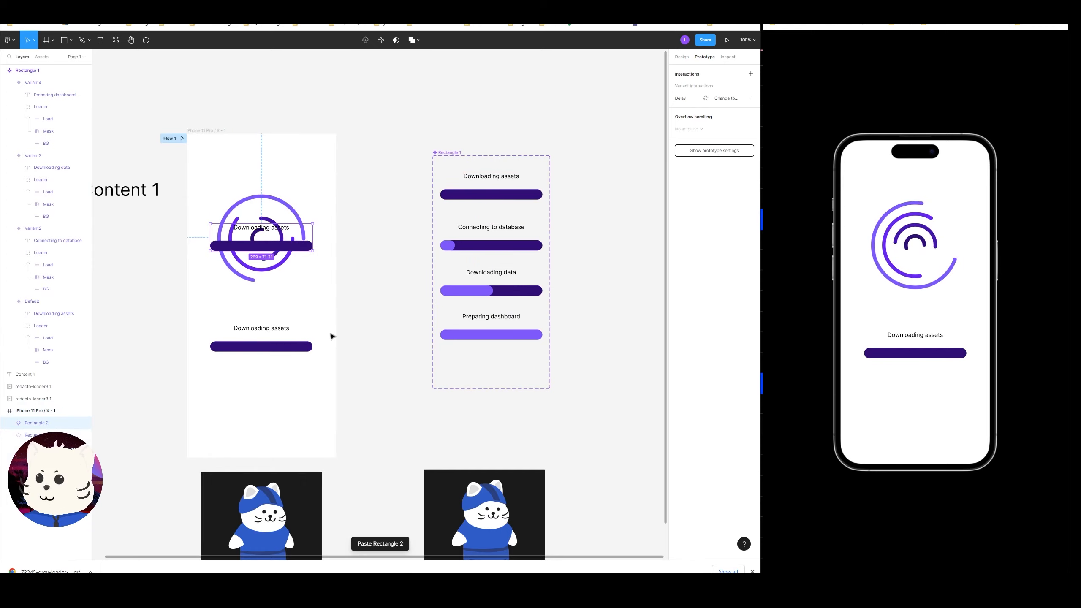
left_click(261, 339)
key("Delete")
left_click_drag(284, 248, 283, 362)
left_click(682, 57)
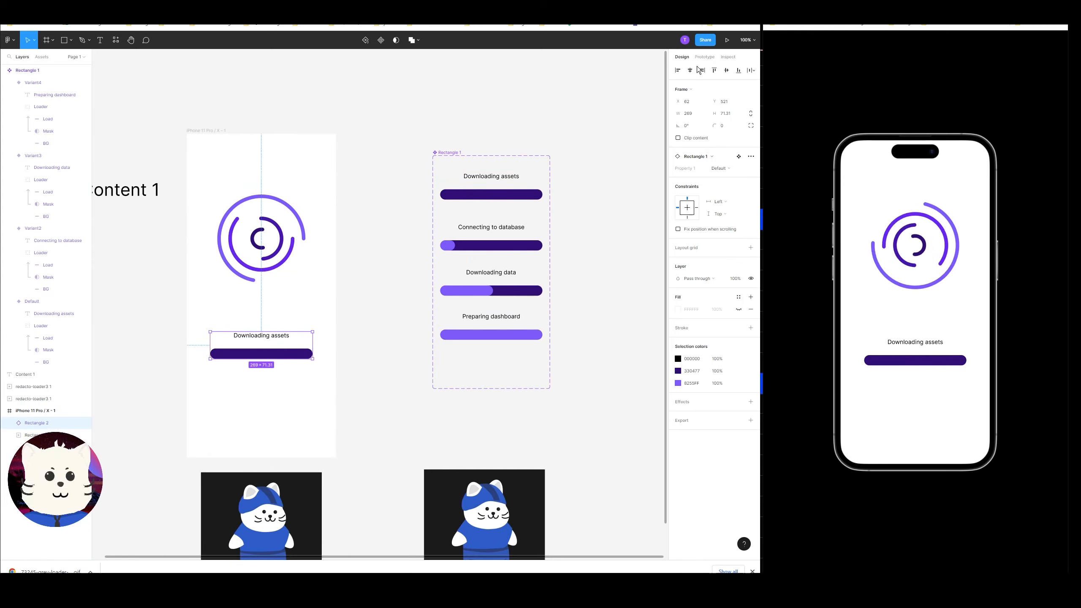
left_click(726, 70)
key("ctrl+z")
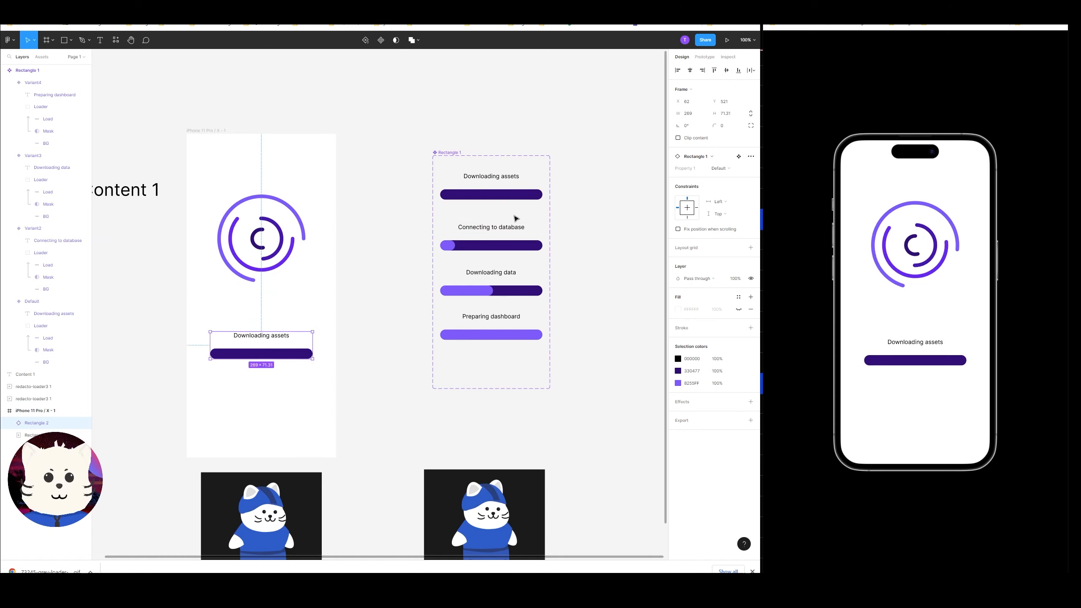
Inspect the After delay interaction between the default variant and the "Connecting to database" variant.
left_click(501, 198)
left_click(704, 57)
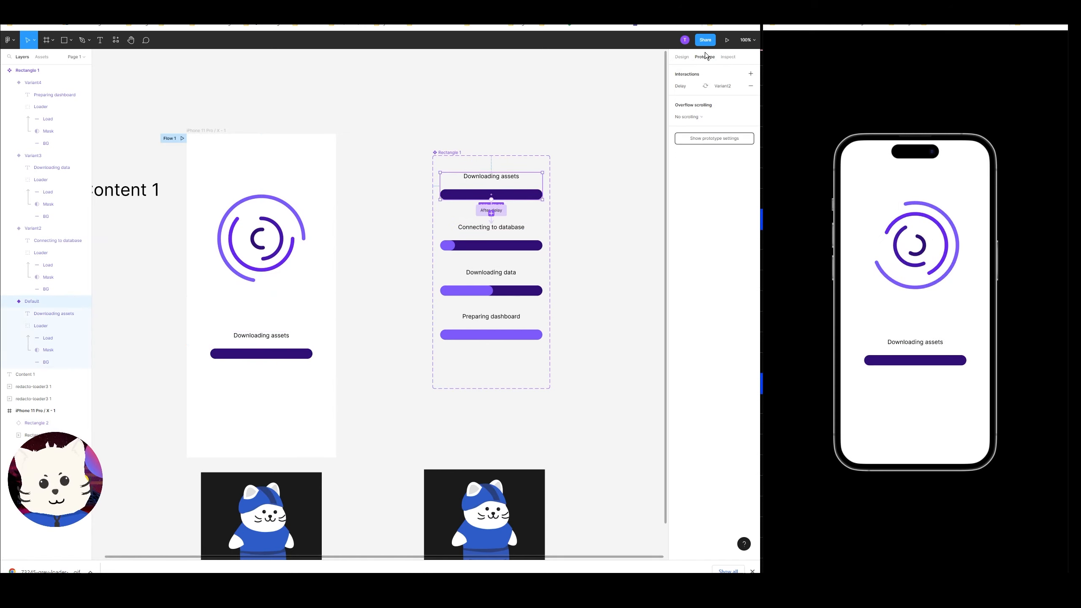
scroll(564, 225, "up", 2)
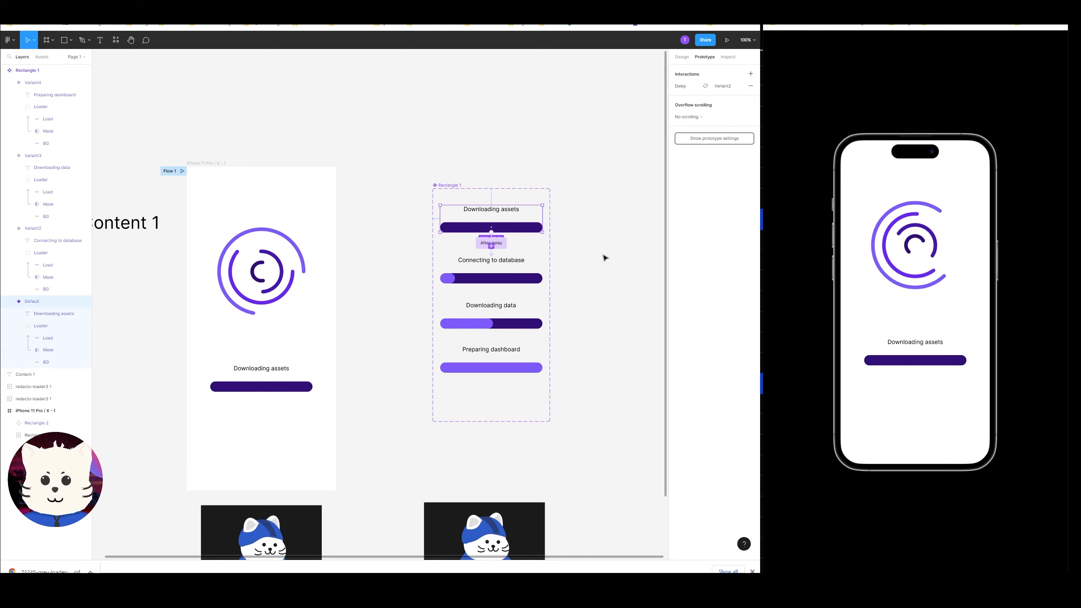
scroll(605, 257, "up", 5)
scroll(603, 256, "right", 5)
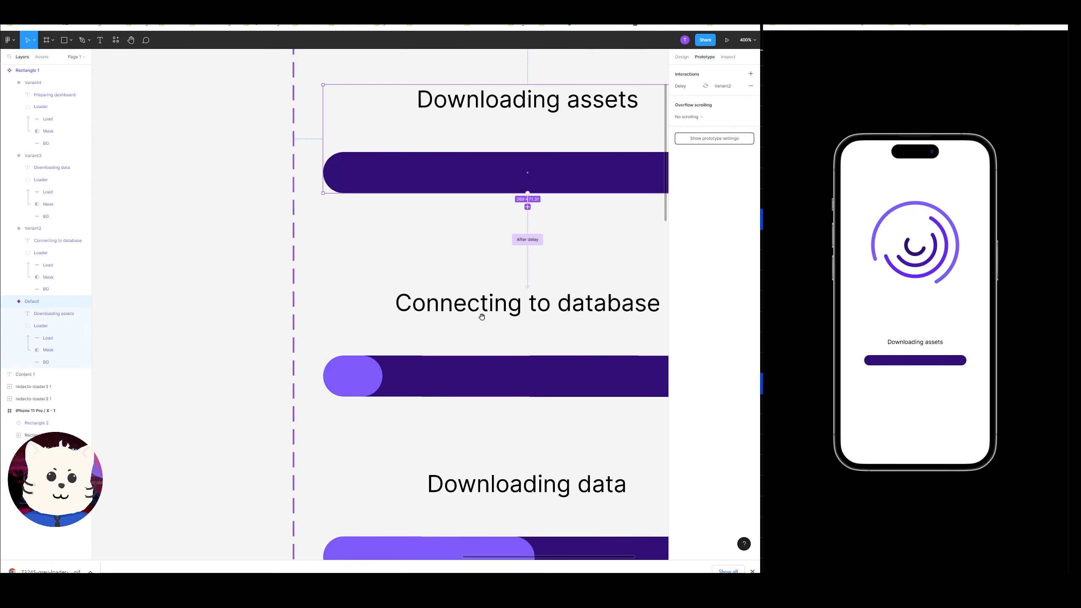
left_click(528, 266)
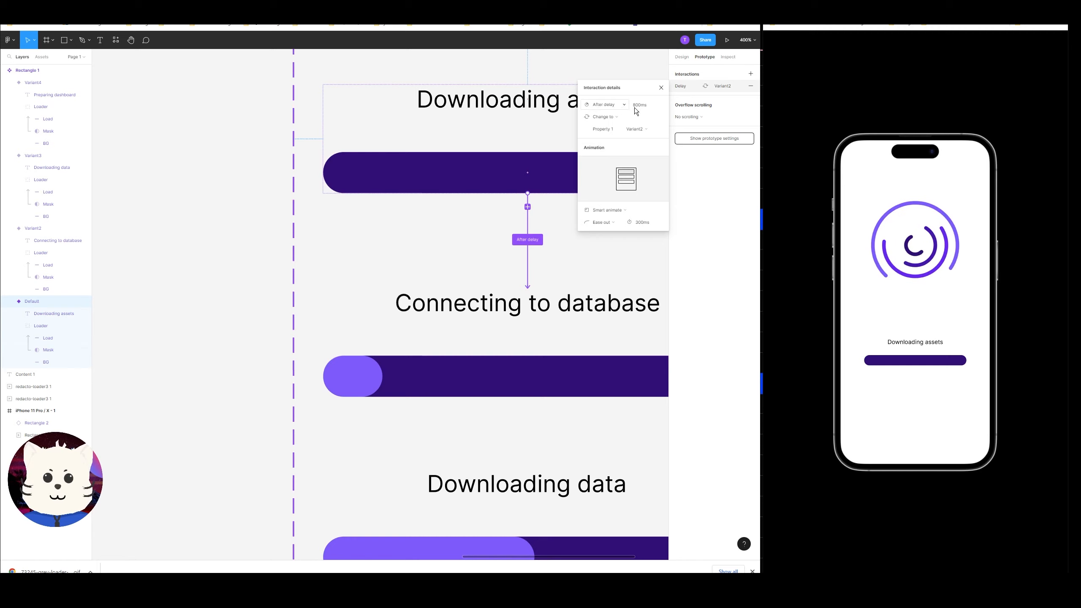
left_click(528, 338)
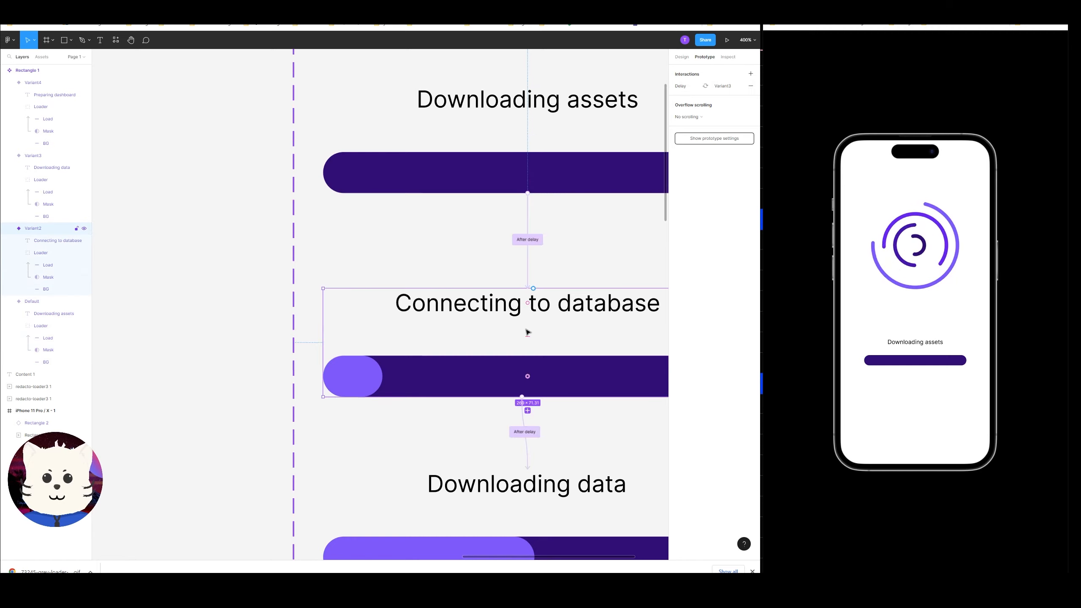
key("shift+0")
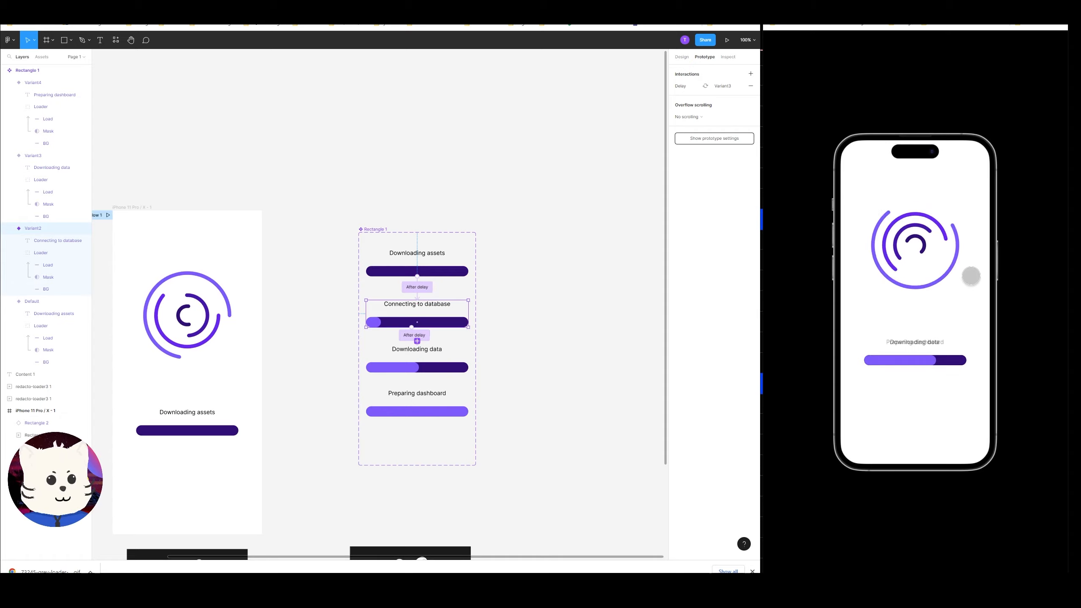
Delete the "Content 1" text label from the canvas.
left_click(617, 241)
left_click_drag(361, 222, 542, 175)
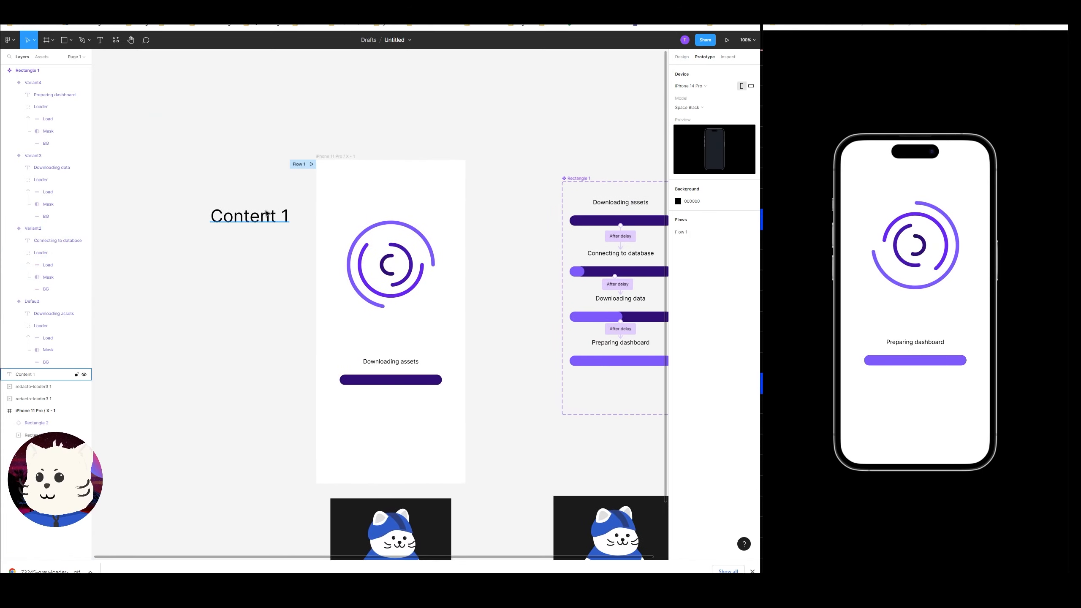
left_click(266, 216)
key("Delete")
Duplicate the phone frame and delete everything inside the copy.
left_click_drag(335, 159, 387, 135)
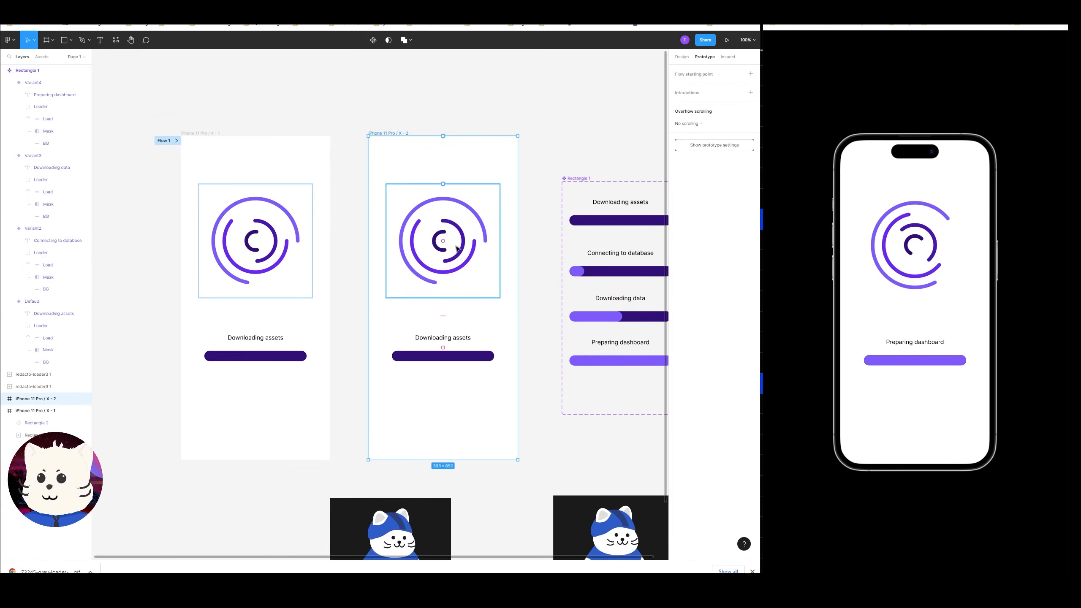
left_click_drag(520, 457, 391, 163)
key("Delete")
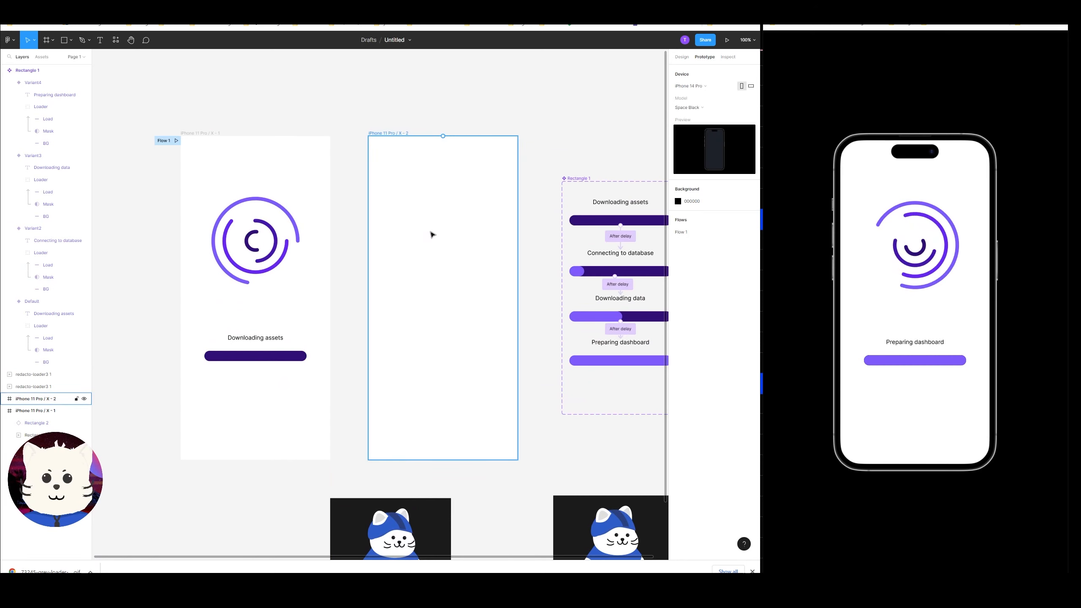
Add the text "This is the dashboard" inside the new frame.
key("t")
left_click(430, 233)
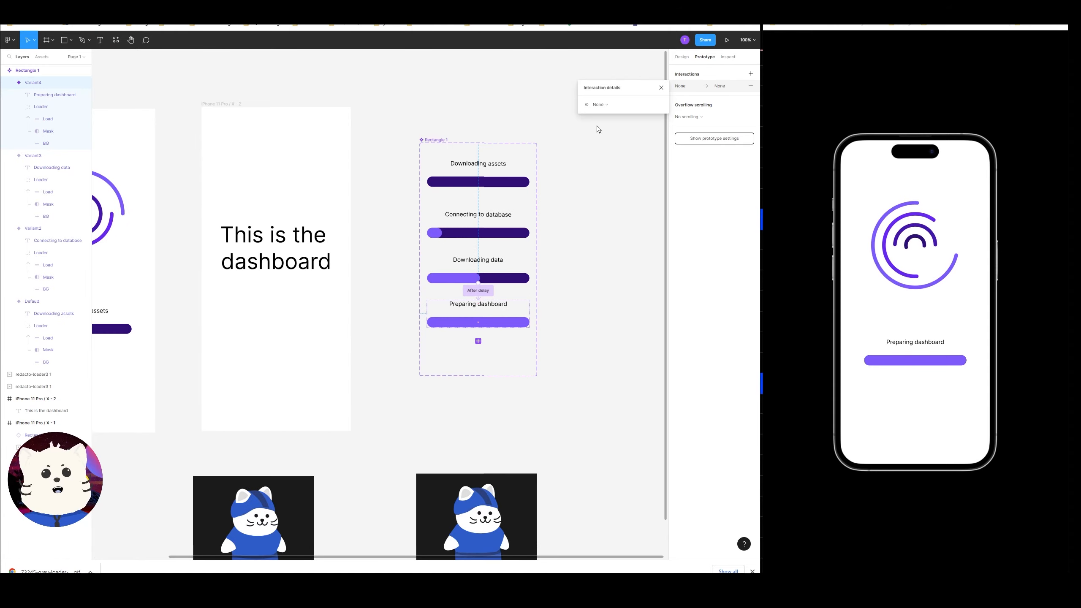
left_click(582, 263)
Check the delay interaction set on each progress-bar variant.
left_click_drag(317, 308, 550, 309)
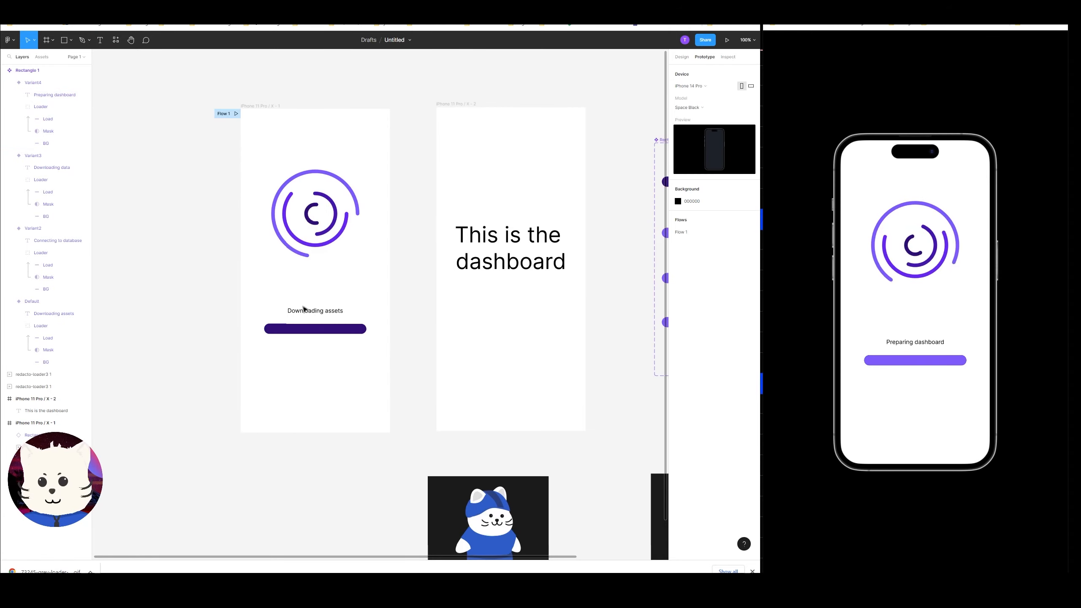
left_click(305, 319)
left_click_drag(538, 253, 332, 291)
left_click(506, 226)
left_click(508, 272)
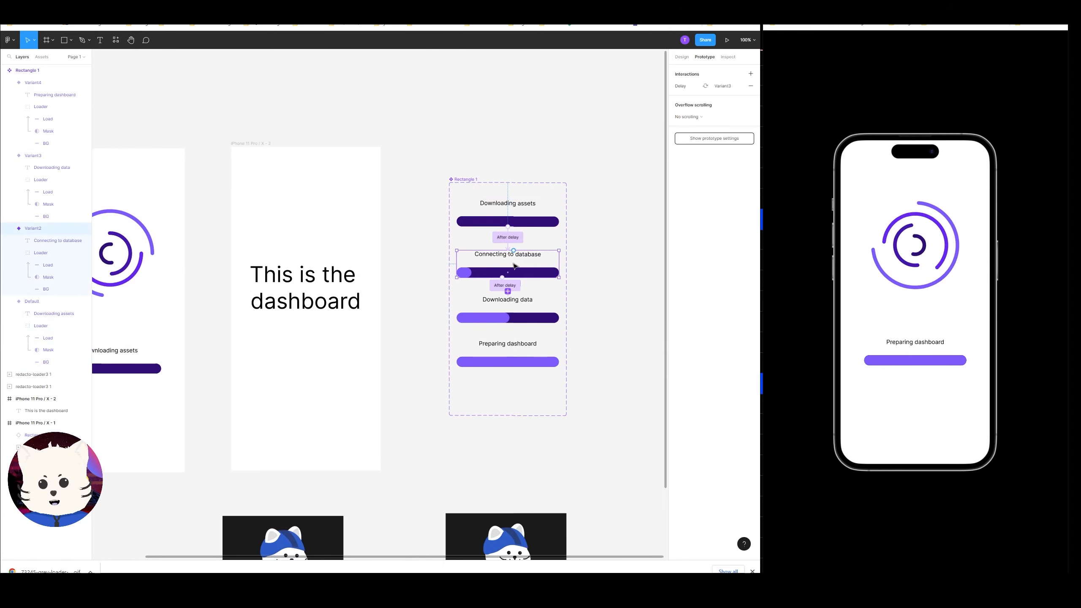
left_click(509, 317)
left_click(508, 358)
left_click(513, 224)
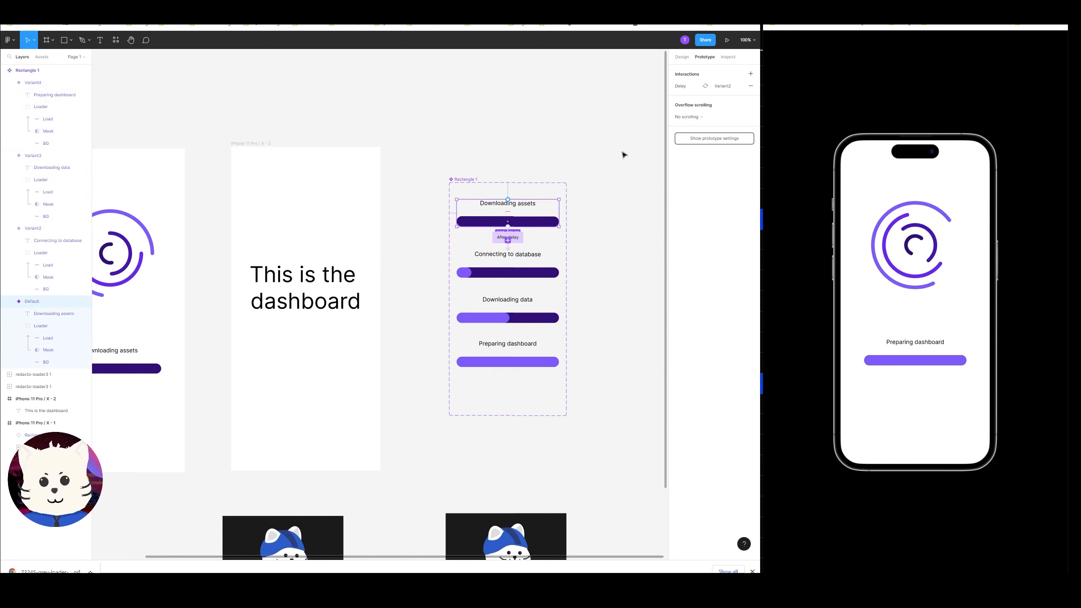
left_click(681, 57)
left_click(698, 58)
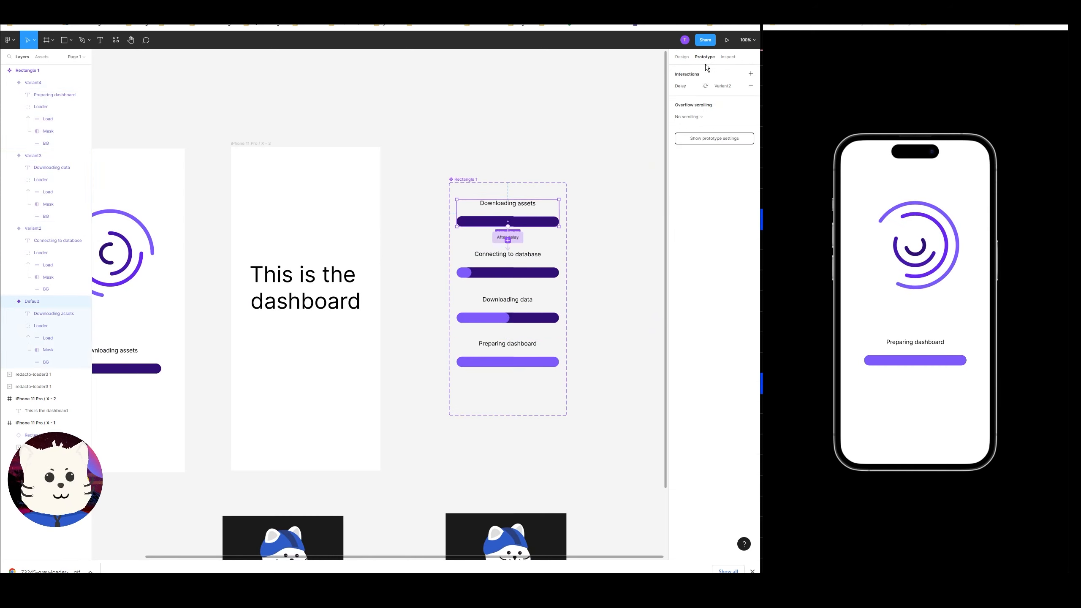
left_click(508, 248)
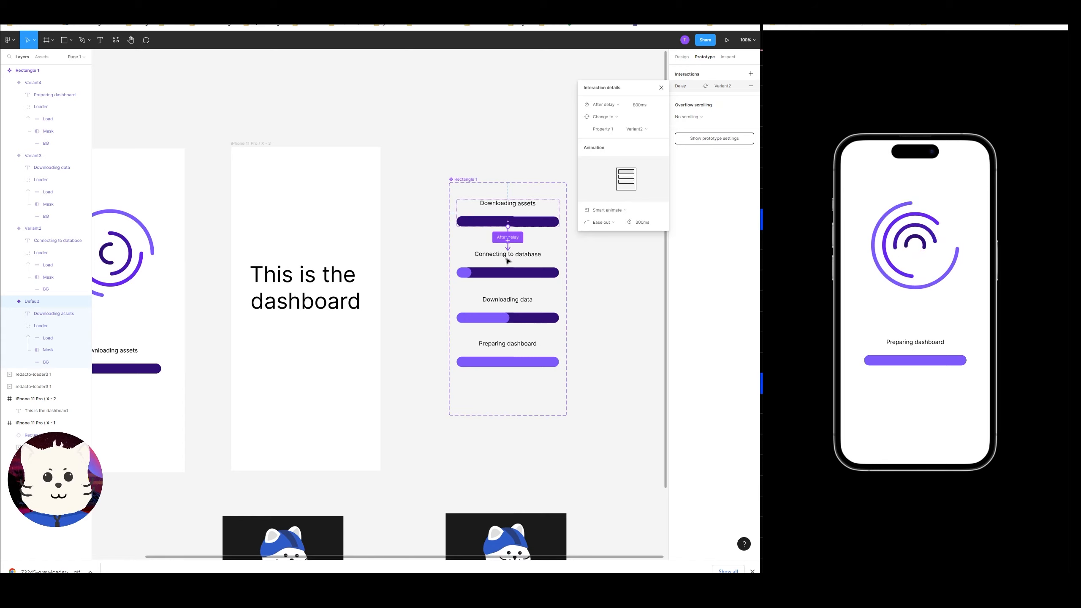
left_click(507, 261)
Inspect the After delay connection from "Downloading data" to "Preparing dashboard".
key("ctrl+plus")
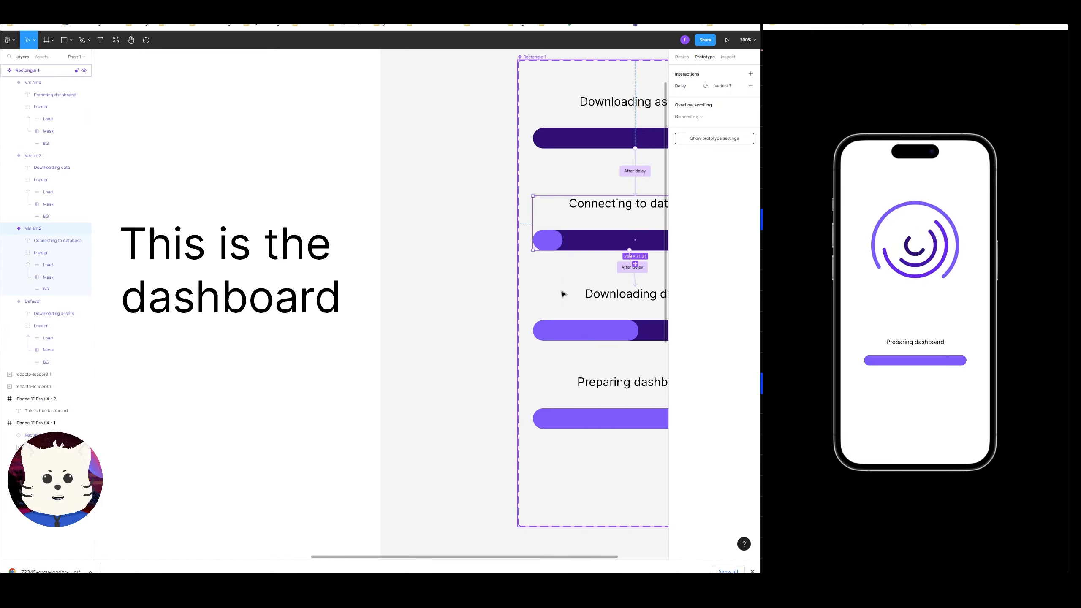
left_click_drag(562, 294, 505, 306)
left_click(576, 284)
left_click_drag(584, 376, 468, 343)
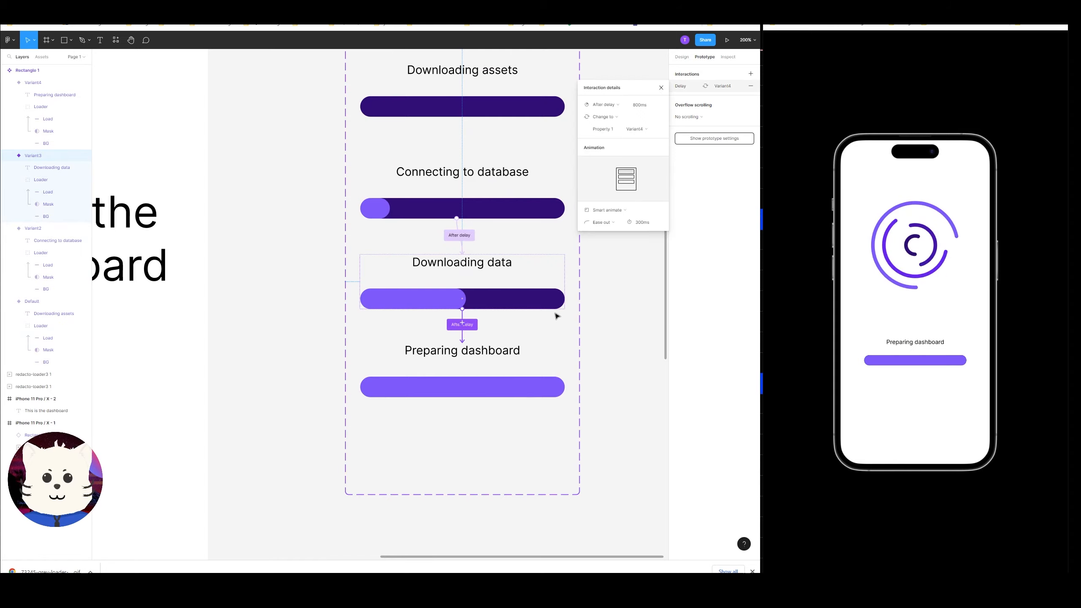
left_click(611, 323)
Open Calculator and compute 800*3 to get the total delay duration.
key("super")
type("calculator")
key("Return")
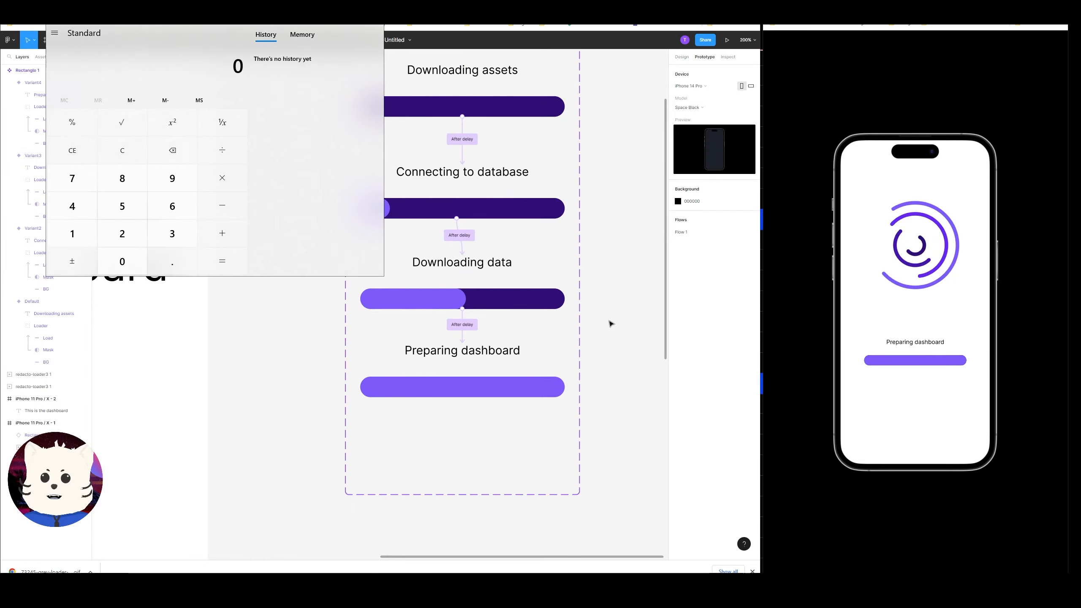
type("800*3")
key("Return")
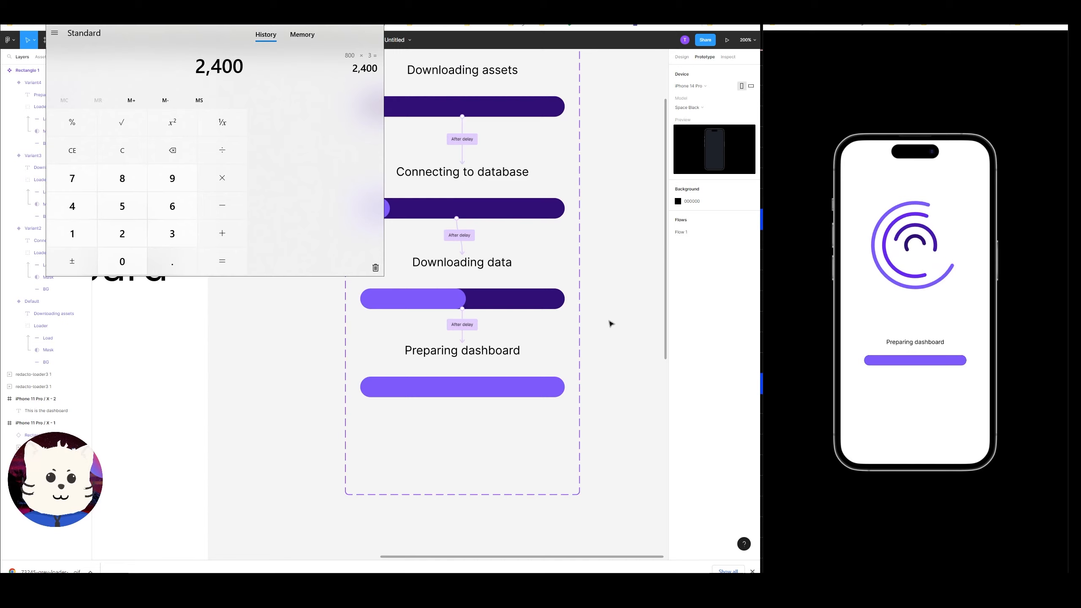
left_click(275, 363)
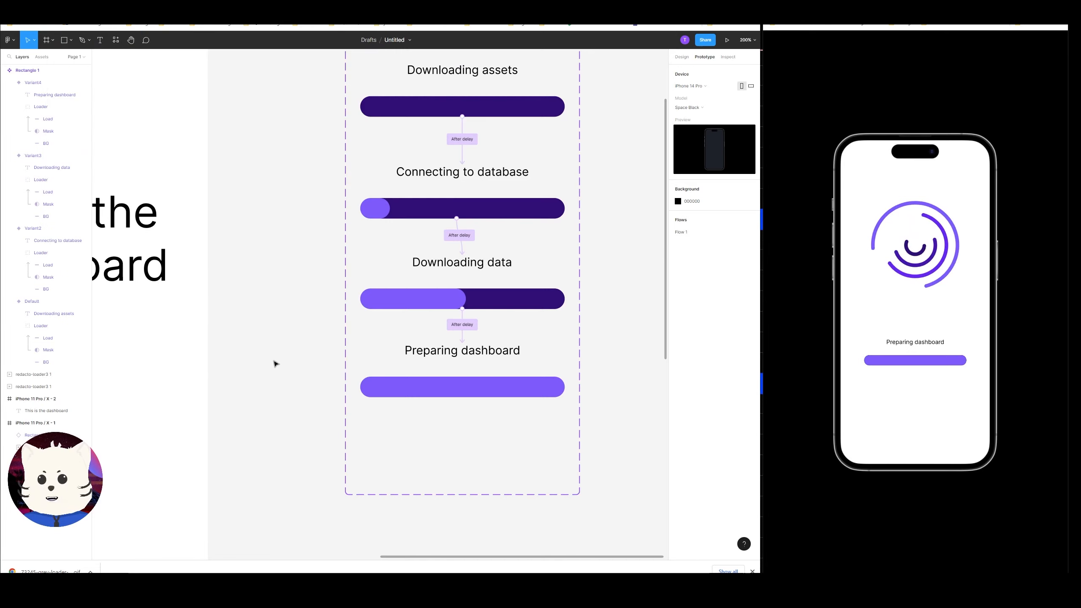
Link the splash frame to the dashboard frame with an After delay interaction of 2400 ms.
scroll(276, 363, "up", 1)
key("ctrl+minus")
left_click_drag(310, 361, 657, 383)
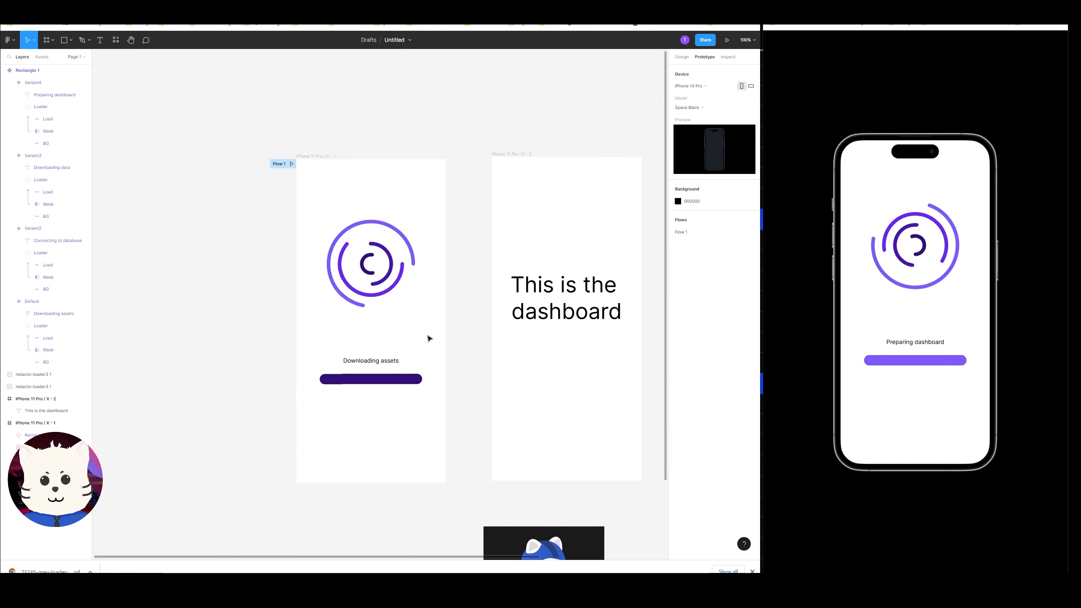
left_click(397, 383)
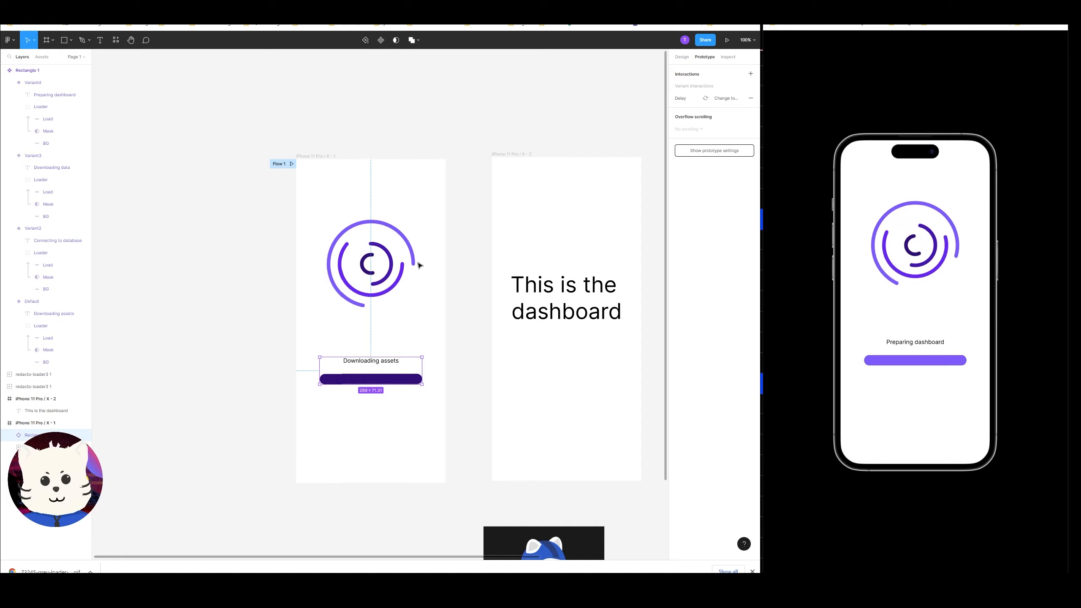
left_click(326, 156)
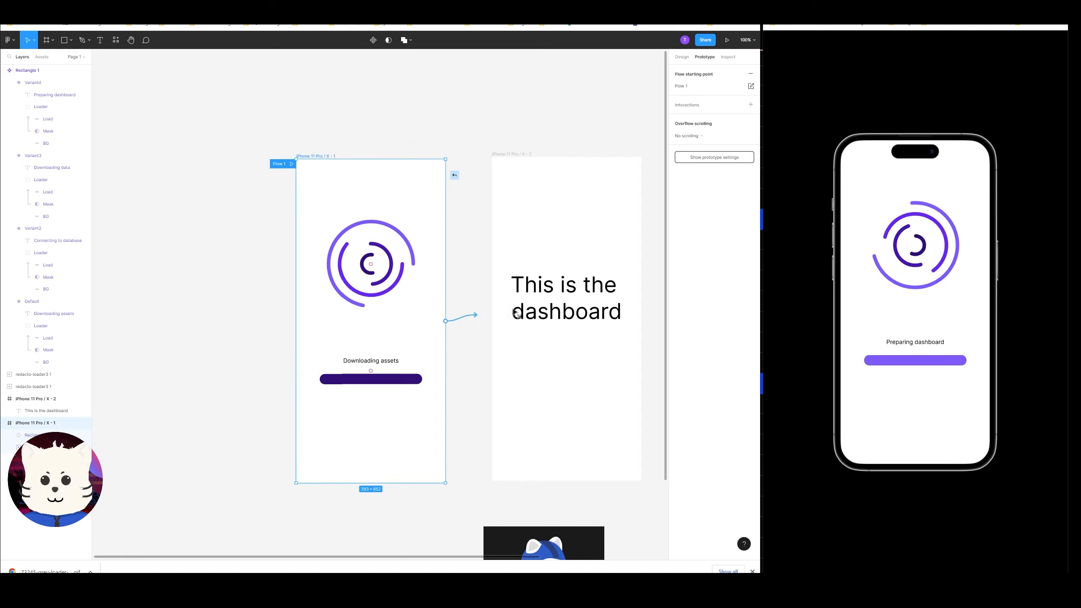
left_click_drag(517, 314, 521, 314)
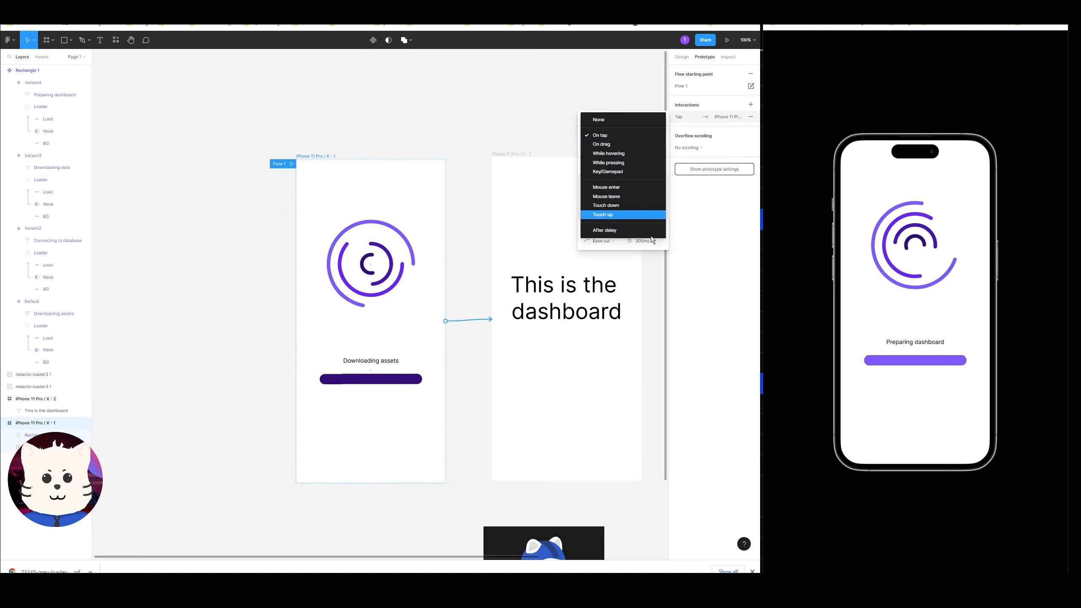
left_click(621, 232)
left_click(641, 136)
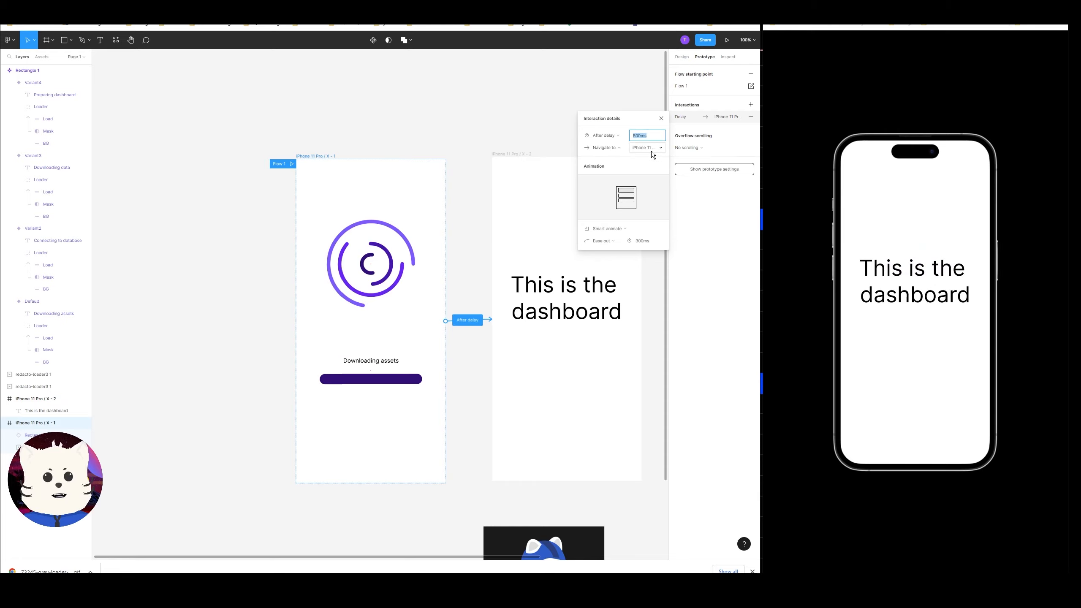
type("2400")
key("Return")
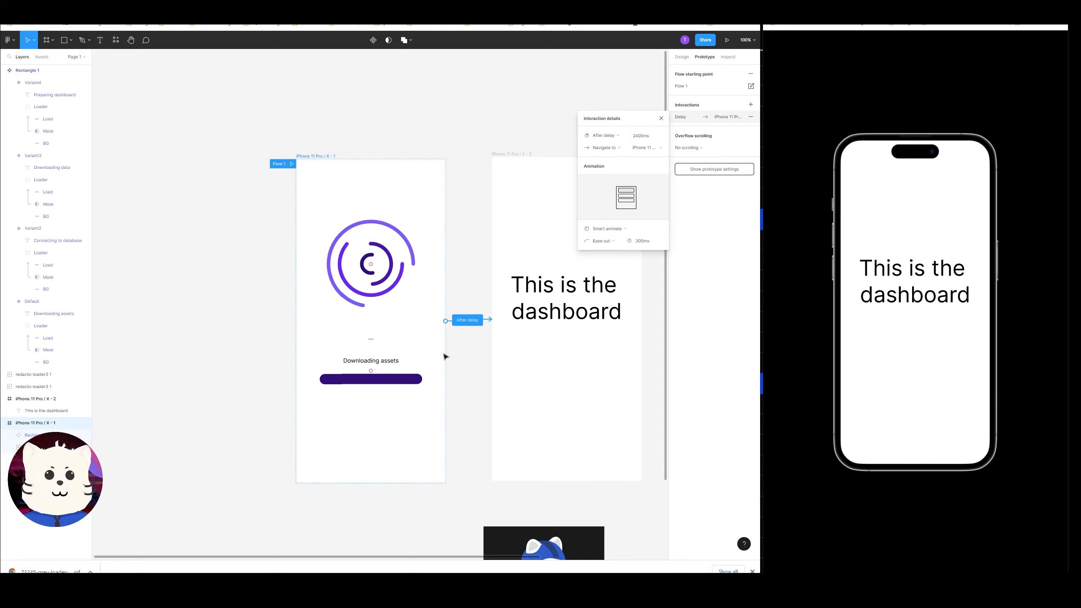
Try to link the Preparing dashboard variant to the dashboard frame with an interaction.
left_click(480, 352)
left_click_drag(481, 351, 359, 349)
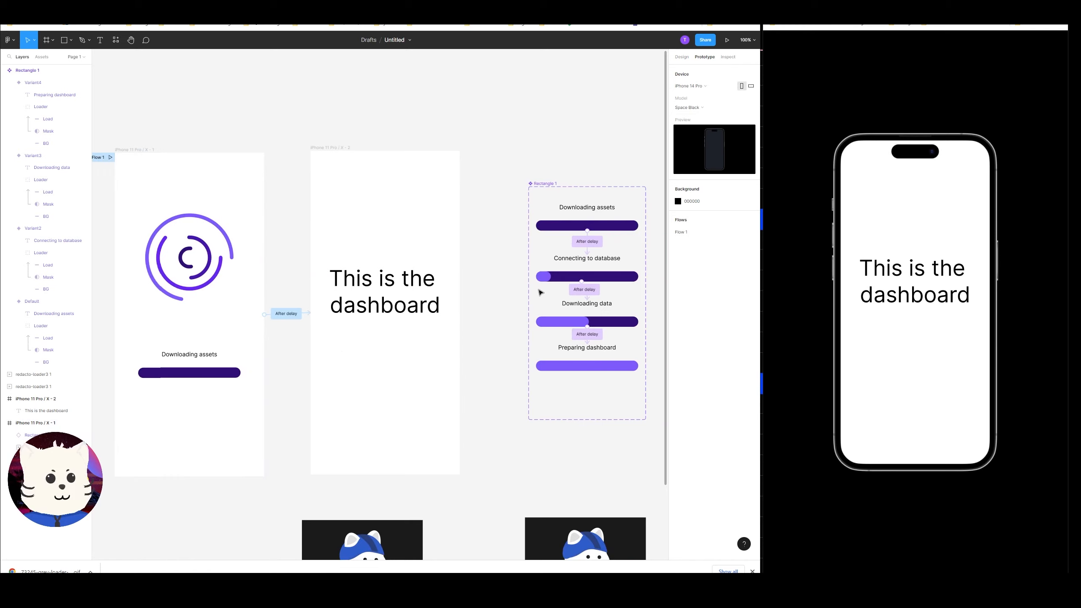
left_click_drag(540, 292, 470, 284)
left_click(520, 359)
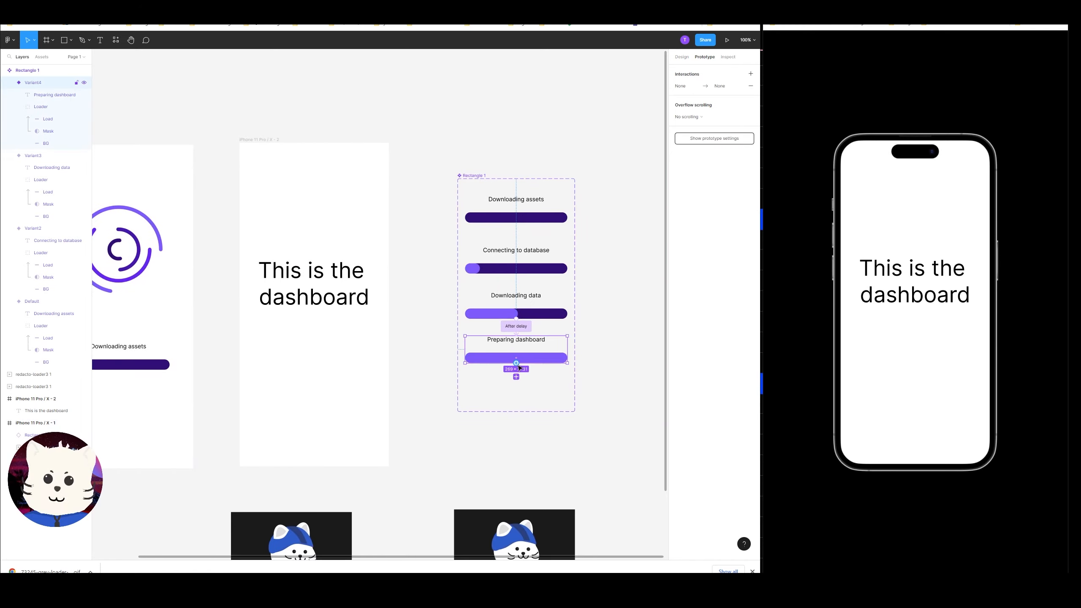
left_click_drag(516, 362, 367, 326)
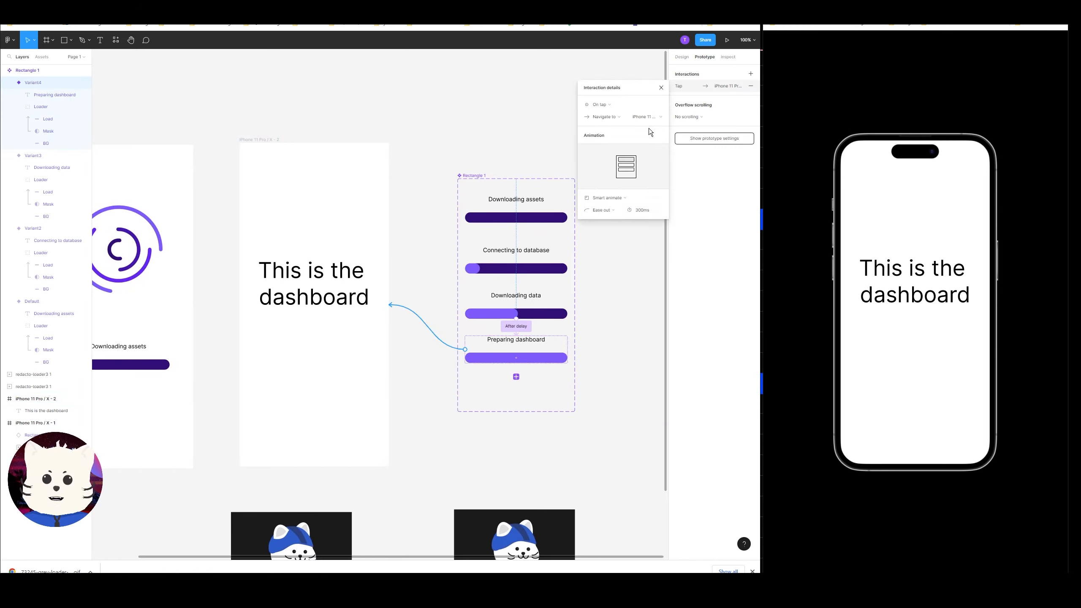
left_click(602, 106)
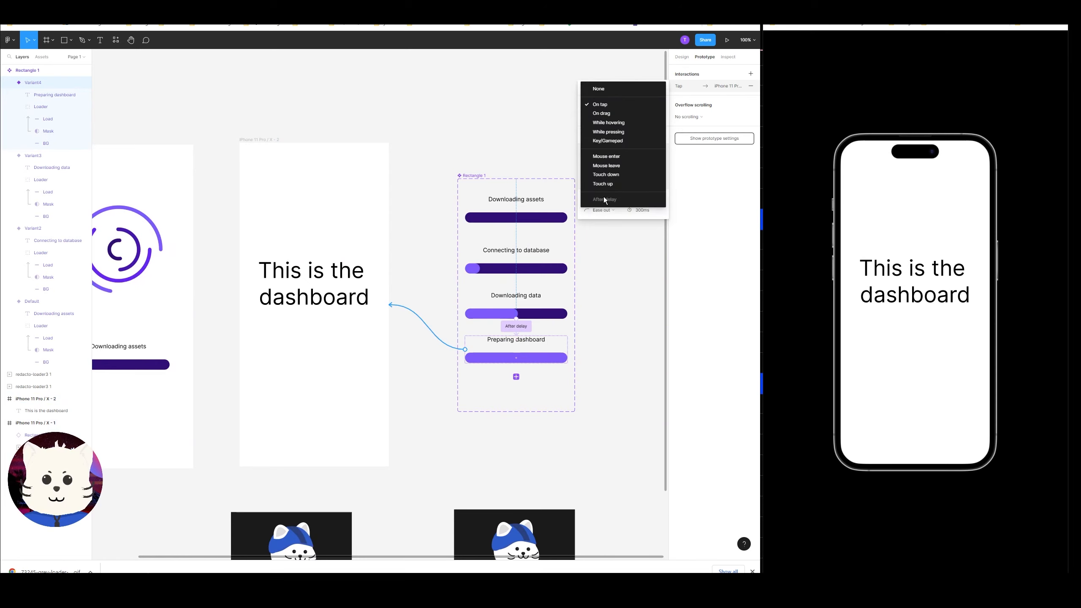
left_click(633, 336)
left_click(632, 336)
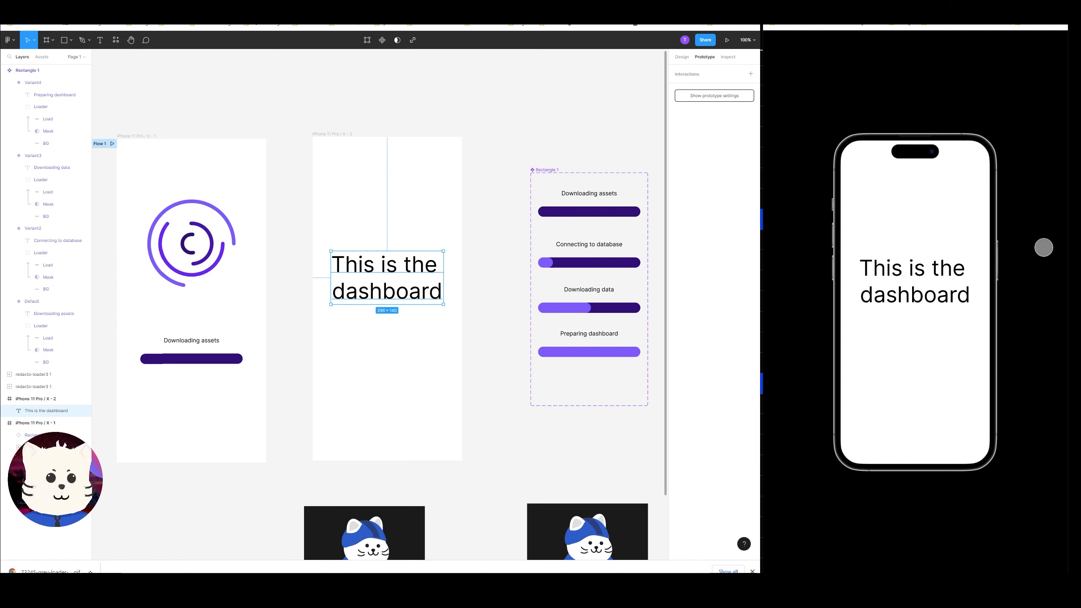
Review the splash frame's After delay interaction and restart the prototype on the mirrored phone.
left_click(574, 346)
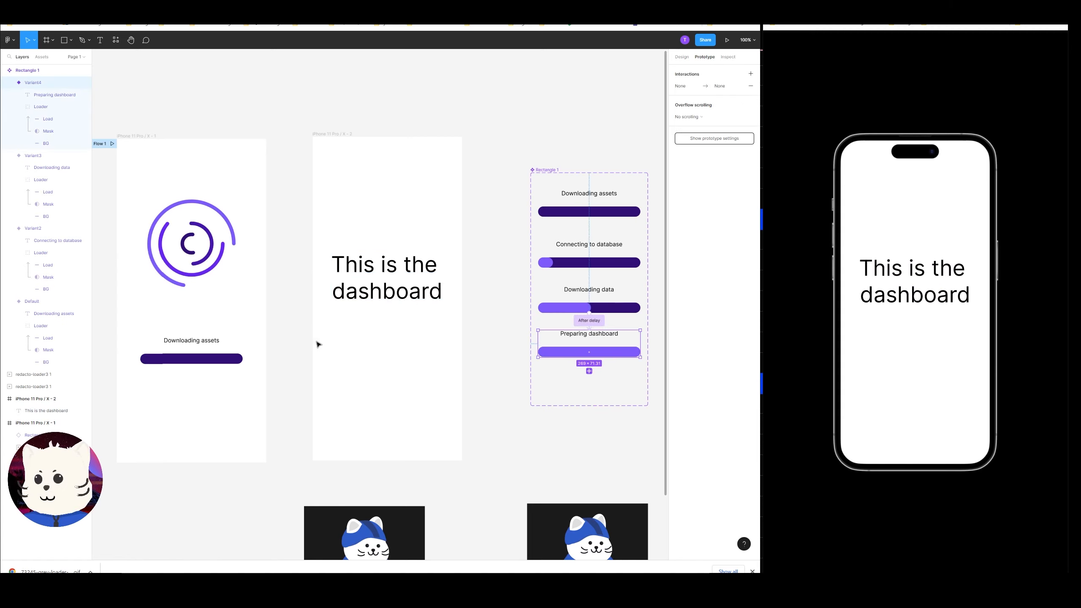
left_click(120, 138)
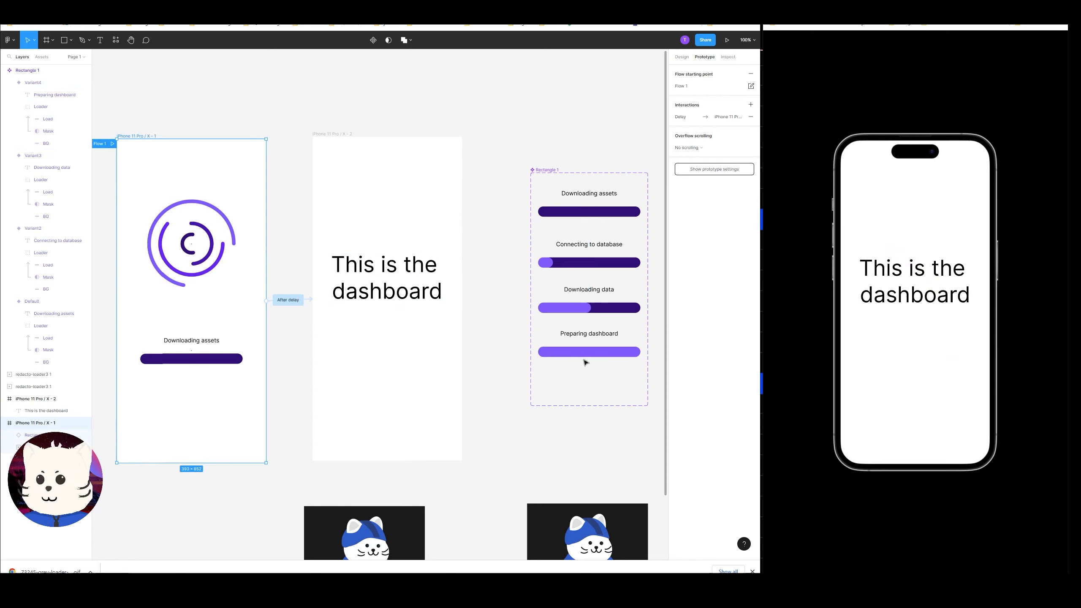
left_click(289, 300)
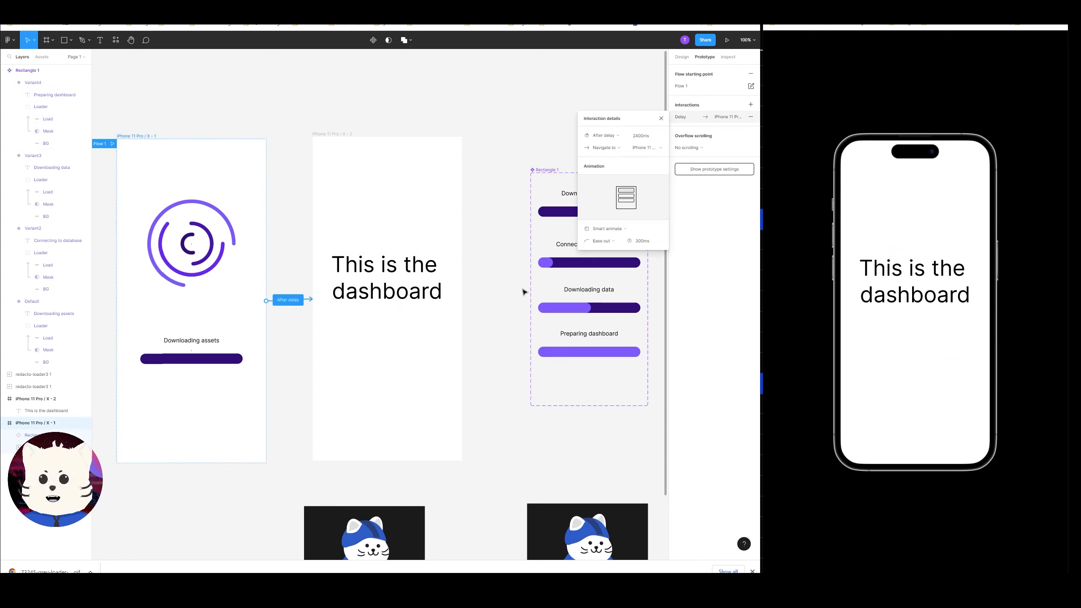
left_click(646, 138)
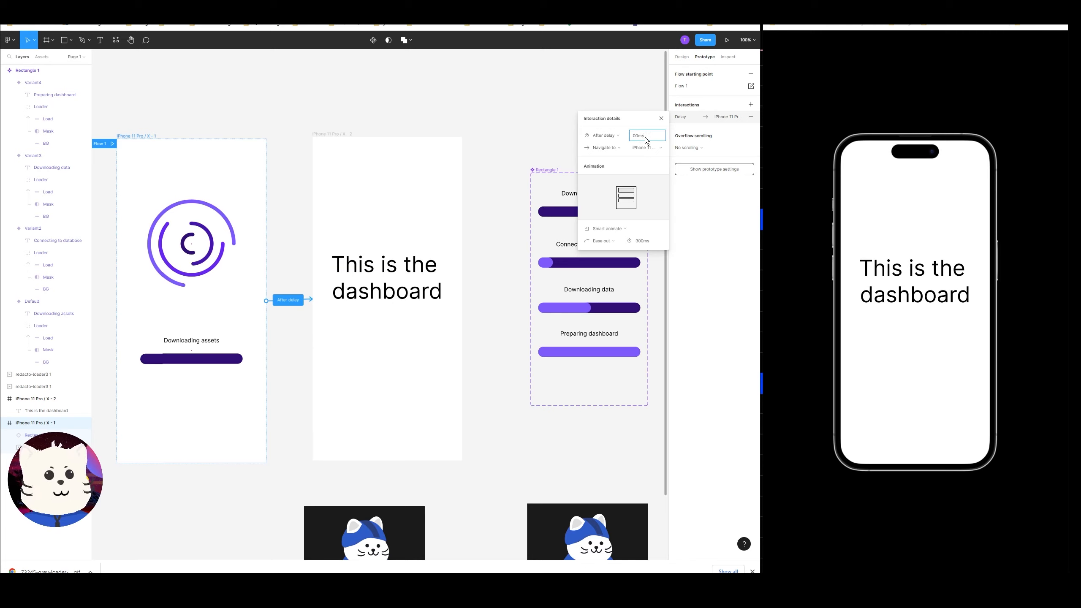
left_click(477, 139)
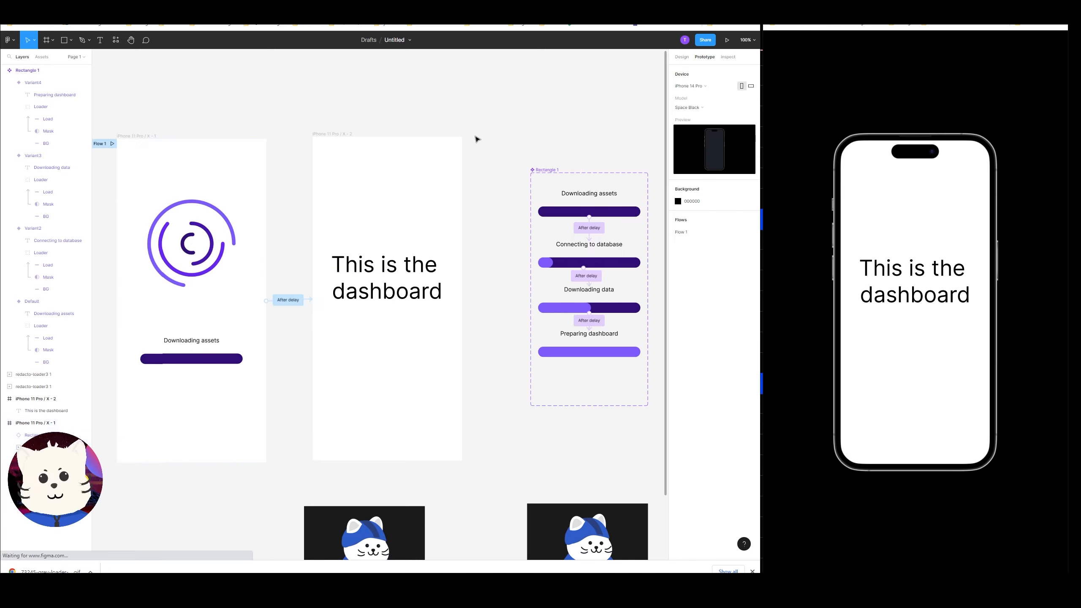
key("r")
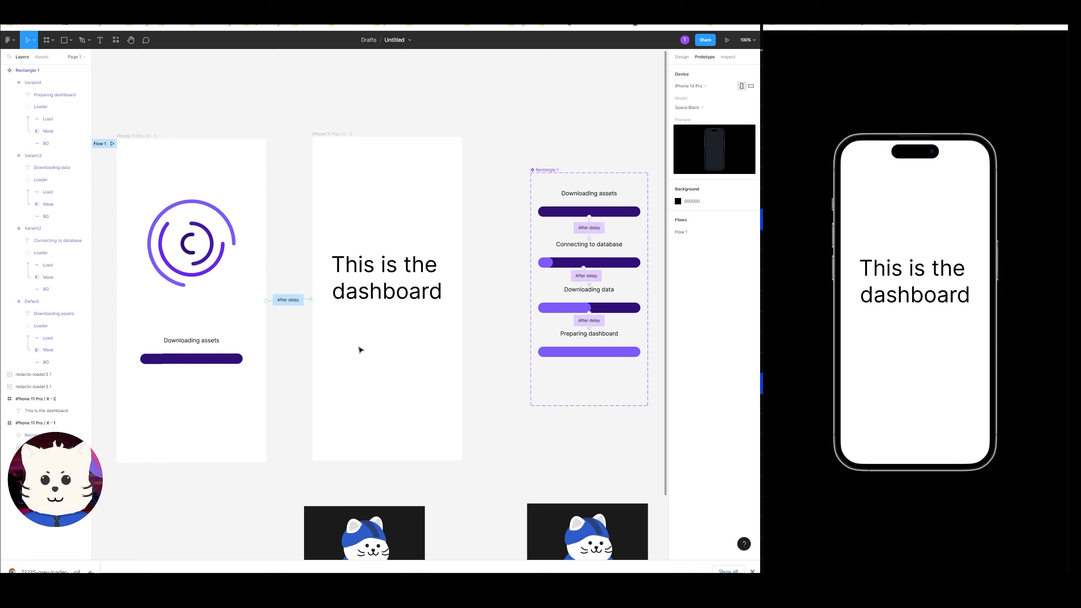
left_click(288, 300)
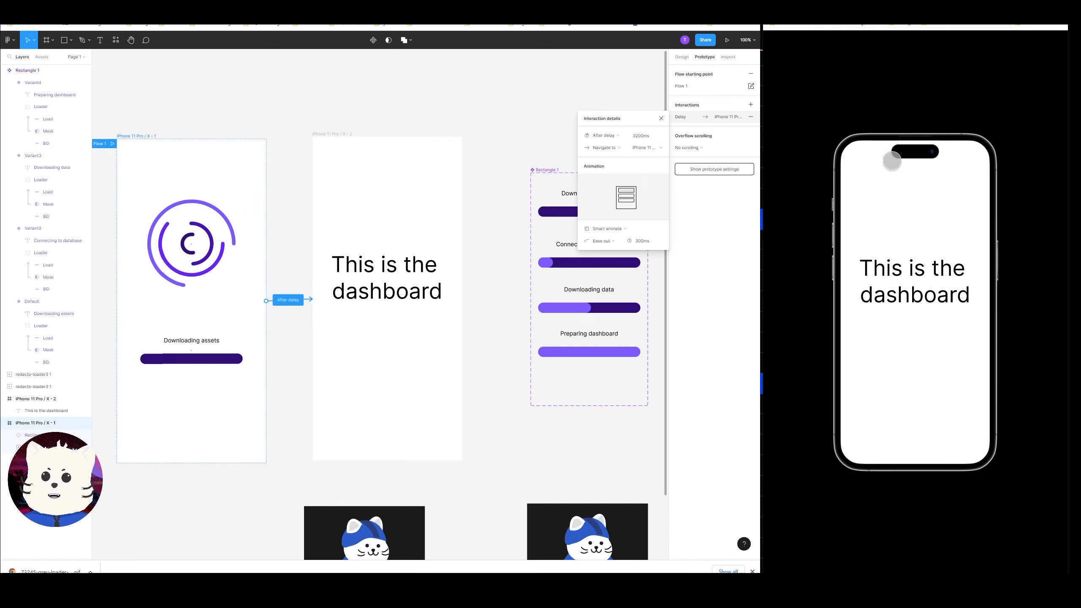
left_click(934, 245)
key("r")
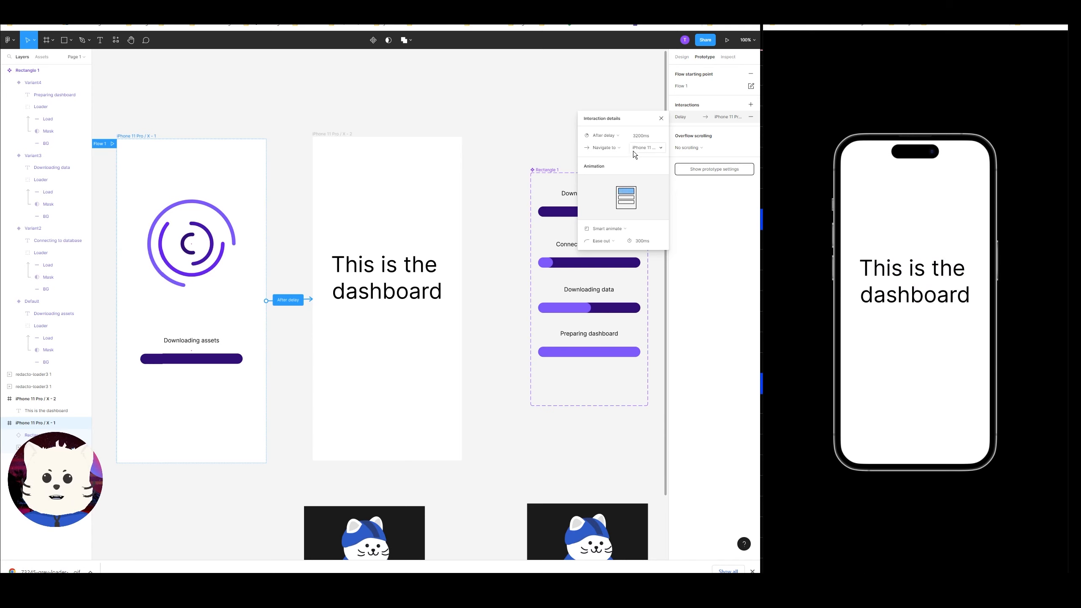
Set the splash frame's After delay to 4000 ms.
left_click(643, 136)
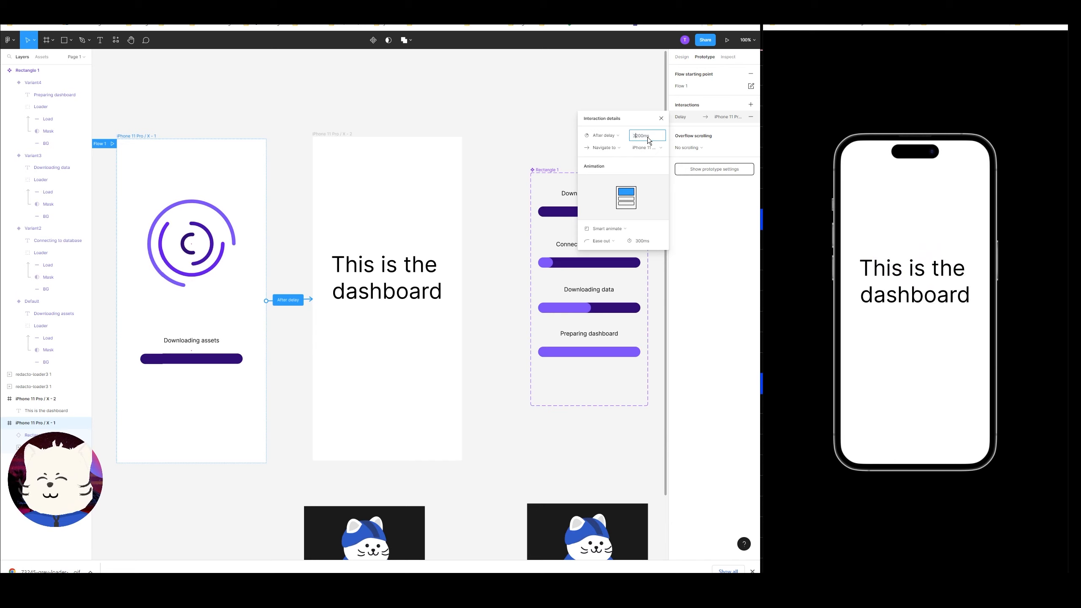
key("Delete")
type("40")
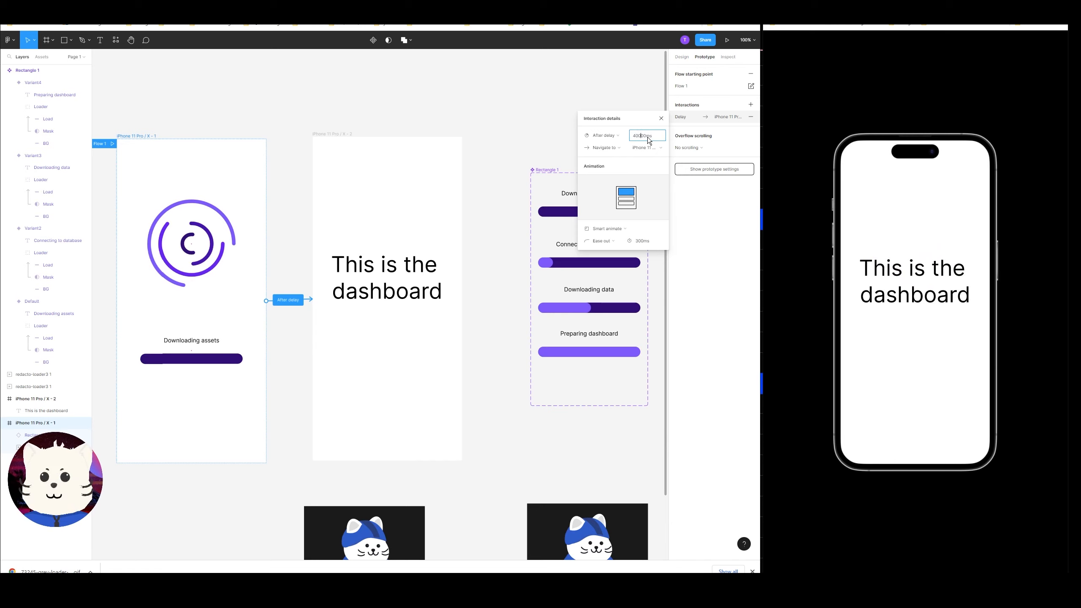
key("Return")
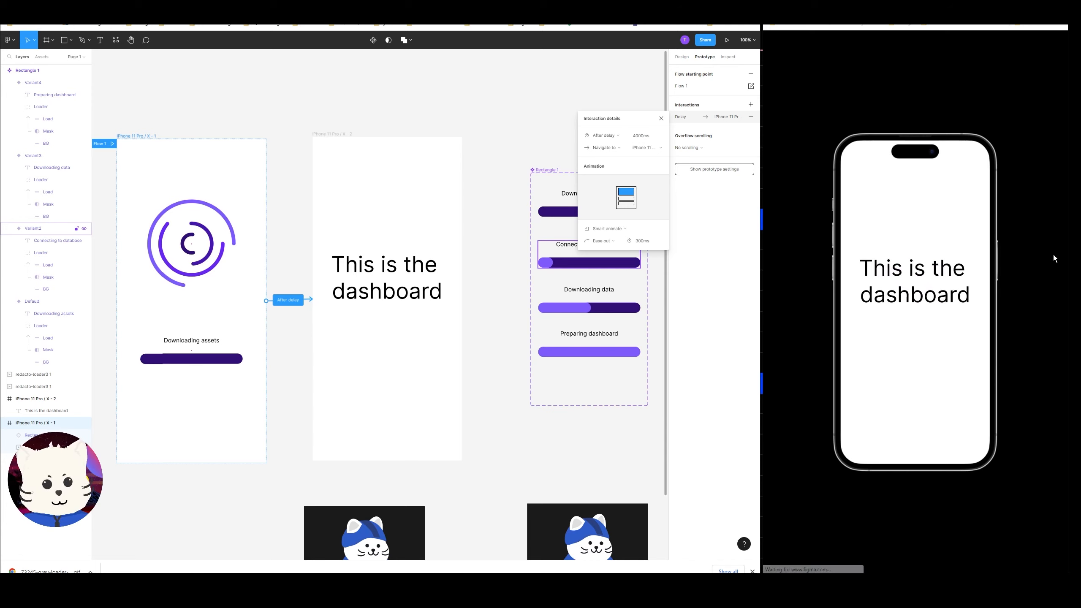
left_click(490, 368)
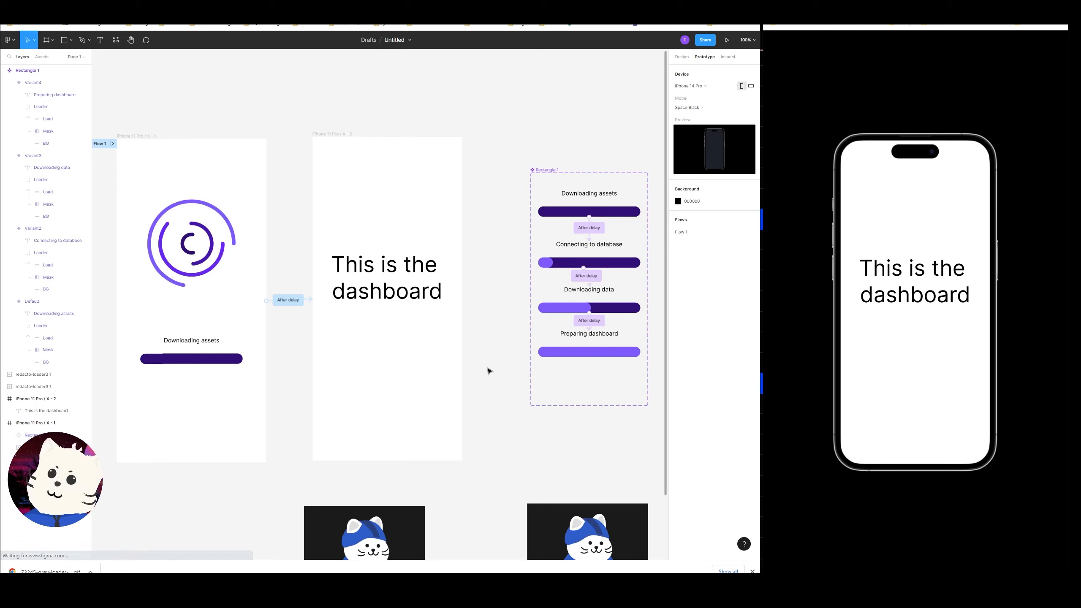
Select both cat images below the frames and shift them slightly to the left.
key("ctrl+minus")
left_click_drag(488, 367, 494, 322)
left_click_drag(550, 419, 283, 343)
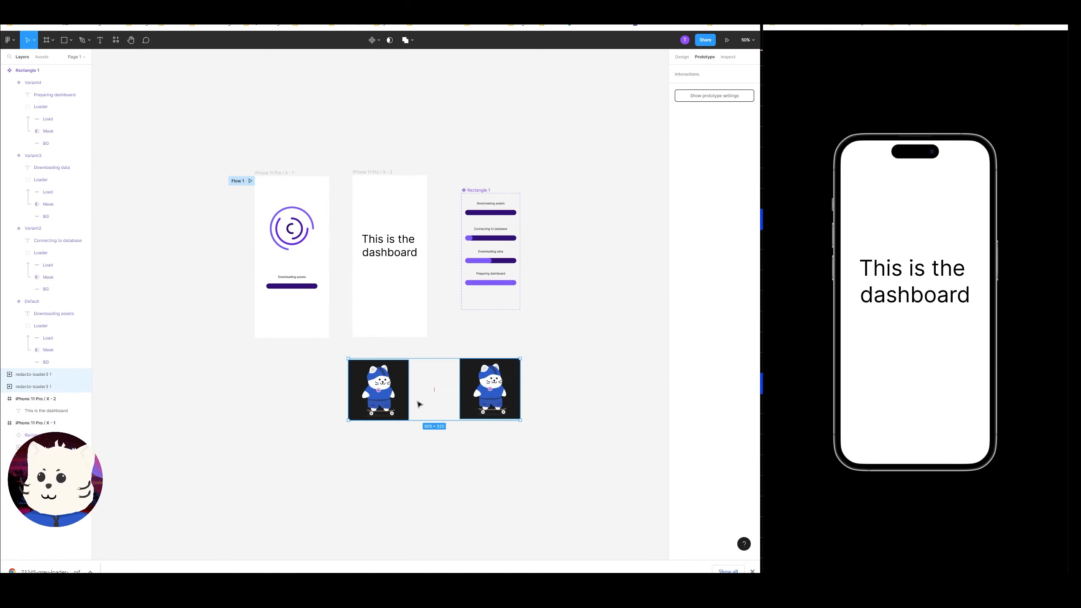
left_click_drag(414, 404, 374, 389)
key("ctrl+plus")
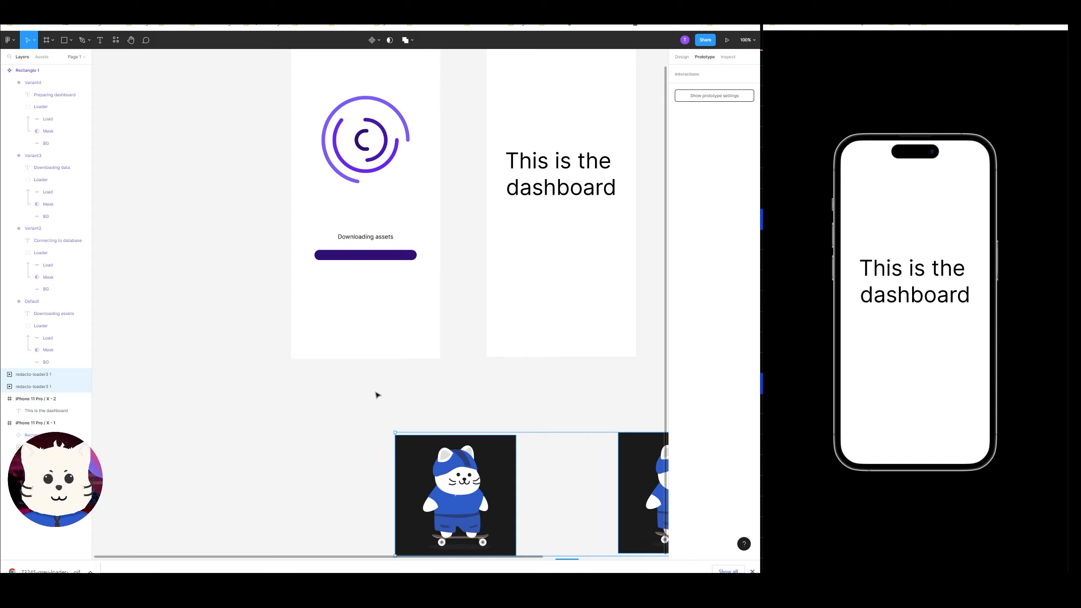
scroll(422, 371, "right", 3)
scroll(422, 372, "up", 1)
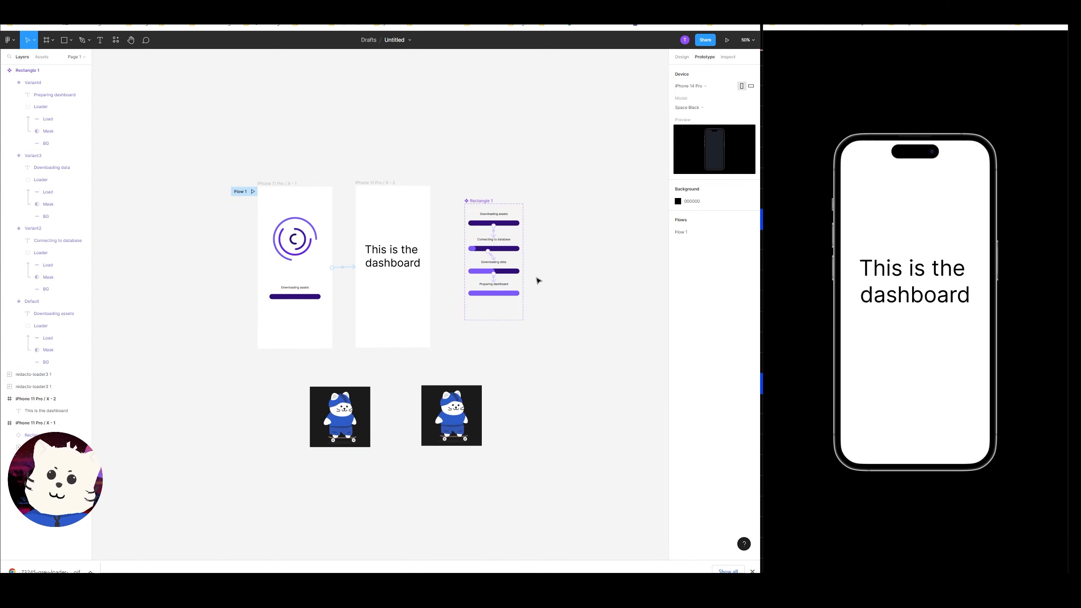
left_click_drag(542, 337, 575, 347)
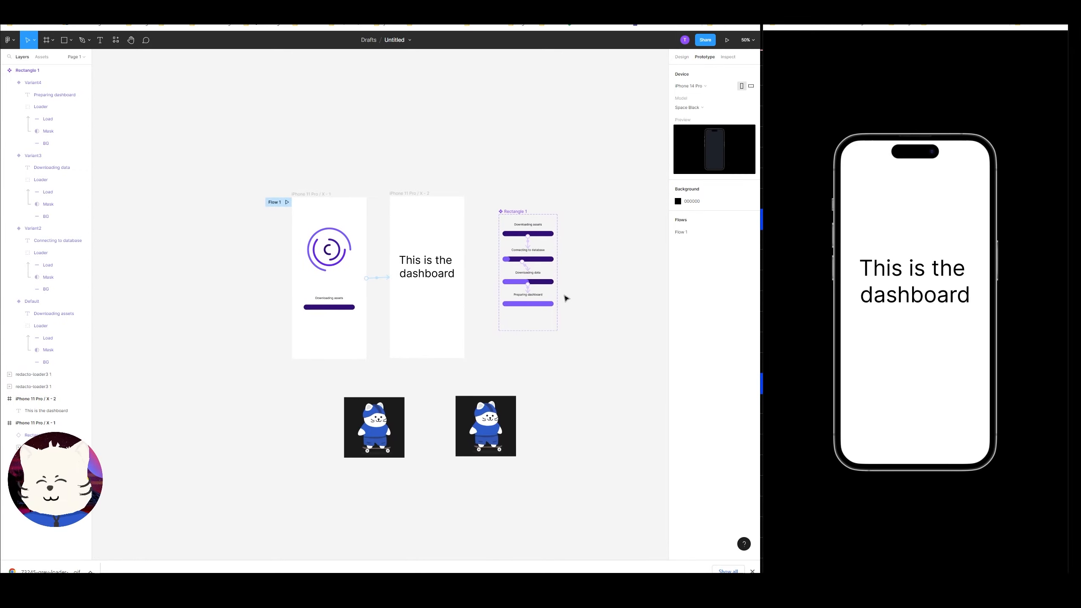
left_click_drag(480, 170, 497, 197)
key("ctrl+plus")
left_click_drag(497, 153, 482, 190)
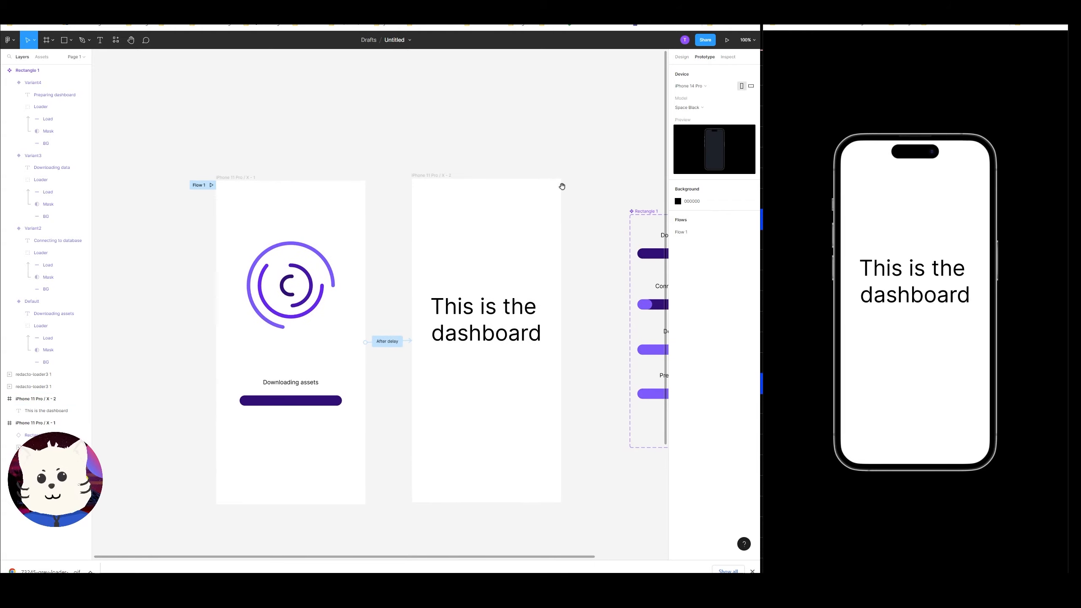
left_click_drag(562, 186, 455, 99)
scroll(504, 133, "down", 2)
scroll(504, 133, "left", 1)
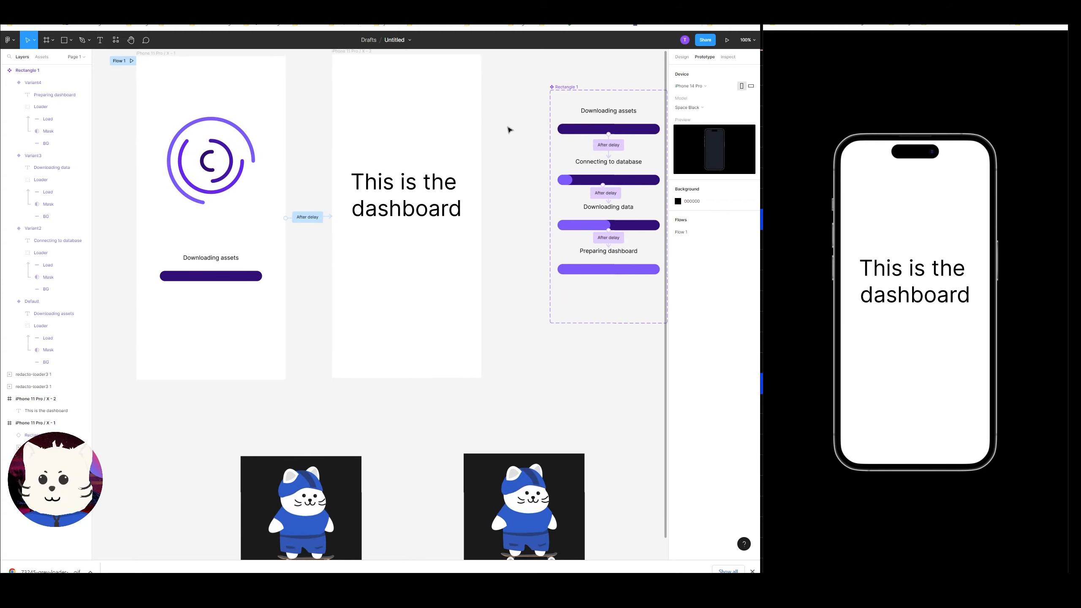
key("ctrl+minus")
scroll(476, 141, "up", 2)
scroll(477, 141, "left", 1)
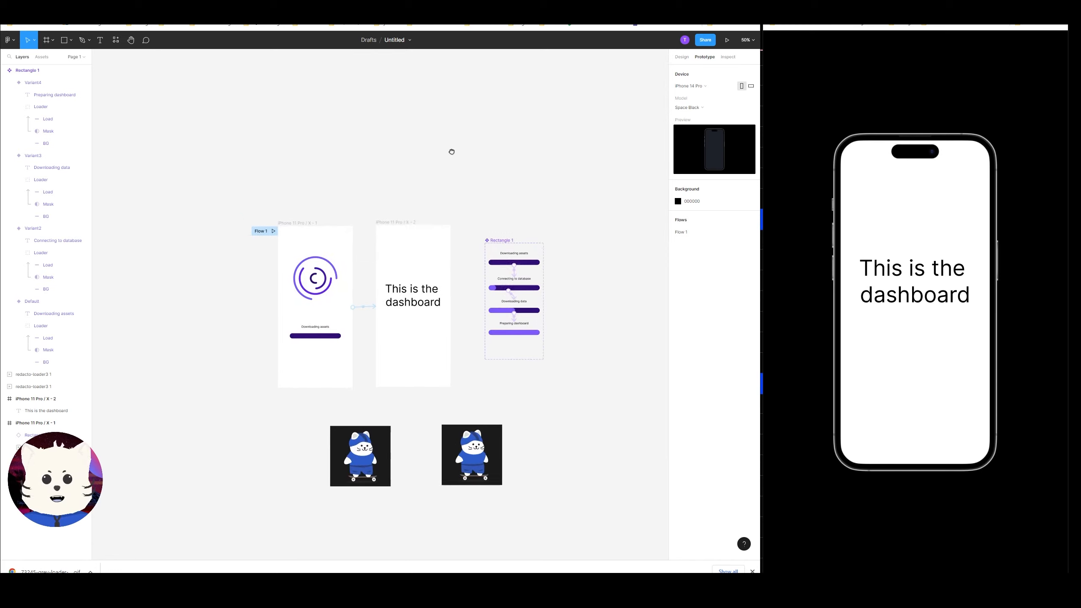
scroll(463, 183, "down", 1)
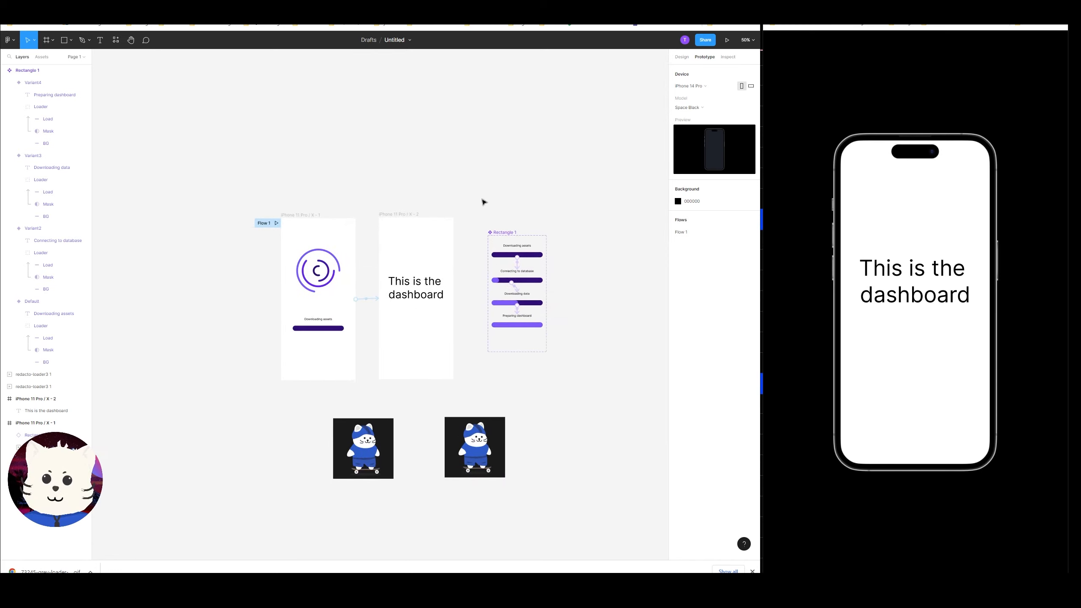